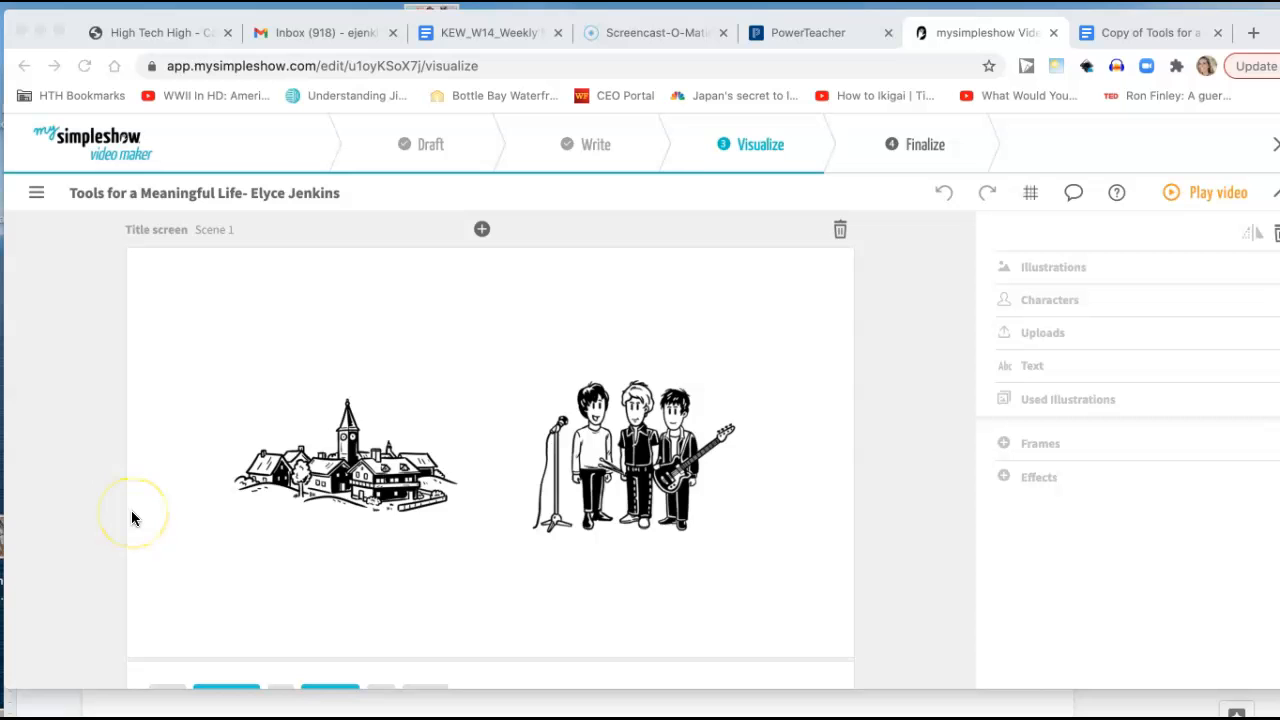
Check the opening scenes' text against the script in the Google Docs template, and return to the video's scenes in mysimpleshow.
scroll(132, 518, "down", 3)
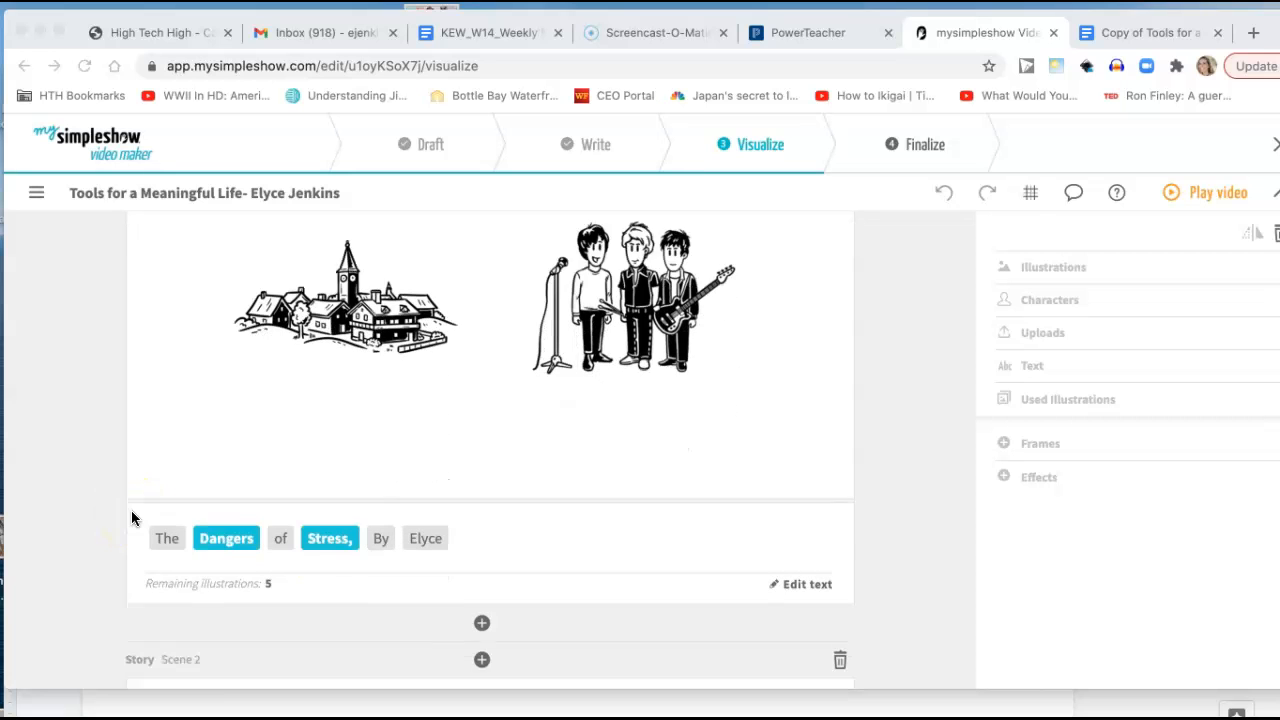
scroll(132, 518, "up", 2)
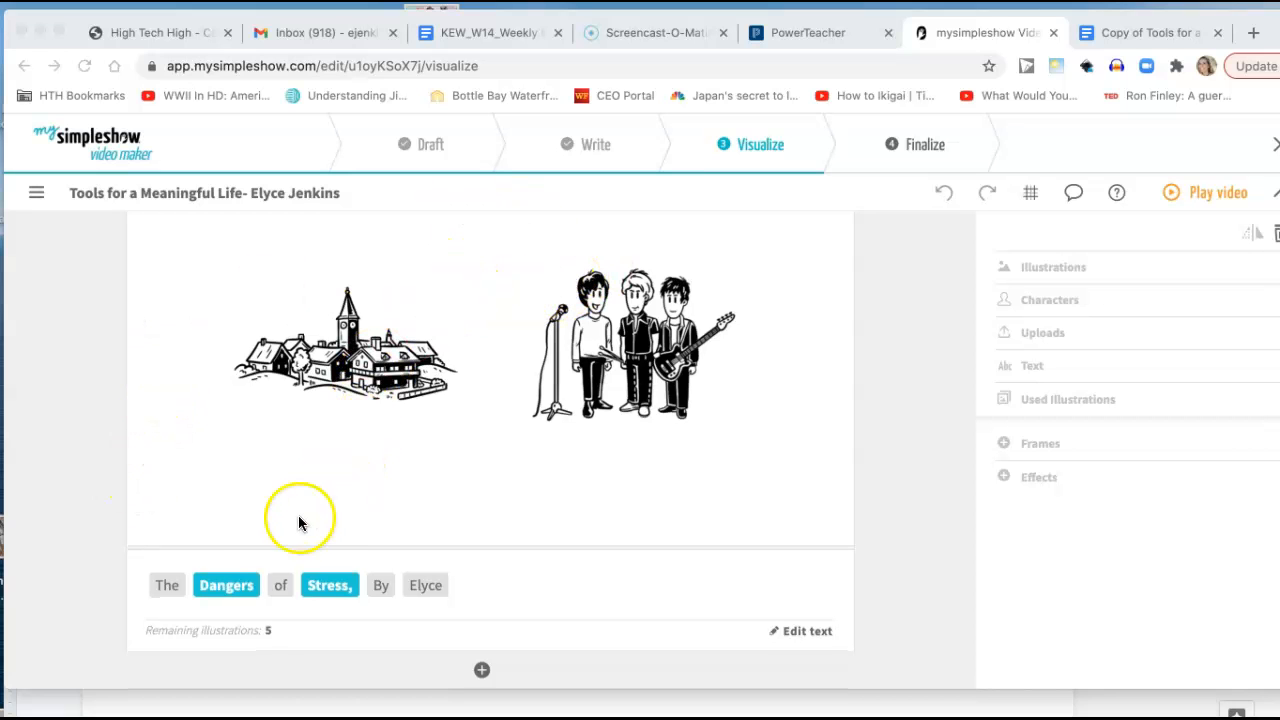
scroll(257, 597, "down", 10)
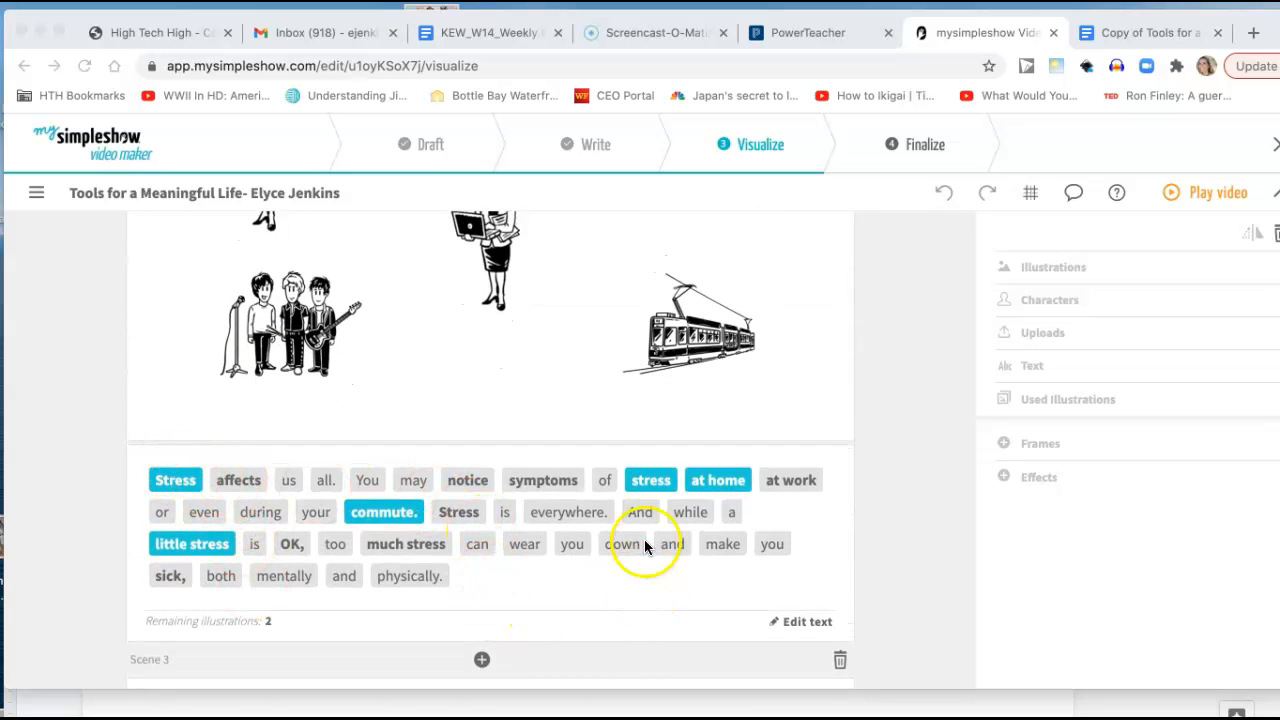
left_click(1150, 33)
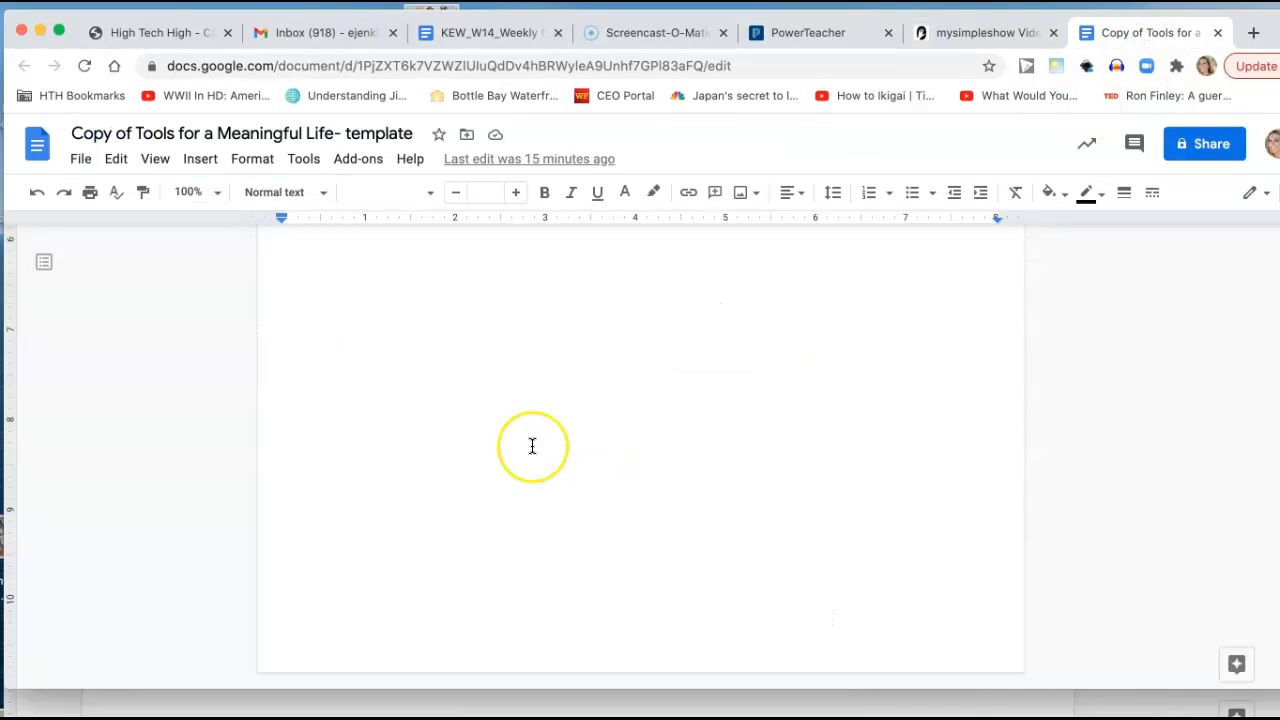
scroll(531, 446, "up", 5)
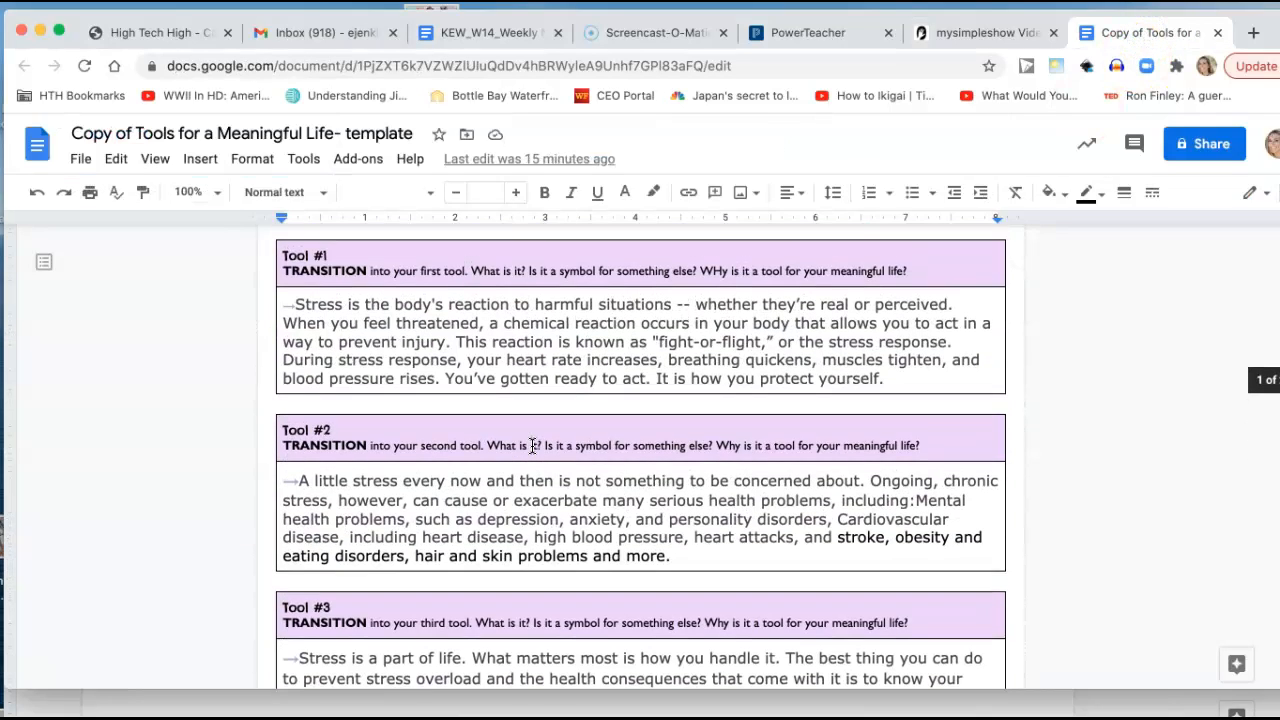
left_click(971, 32)
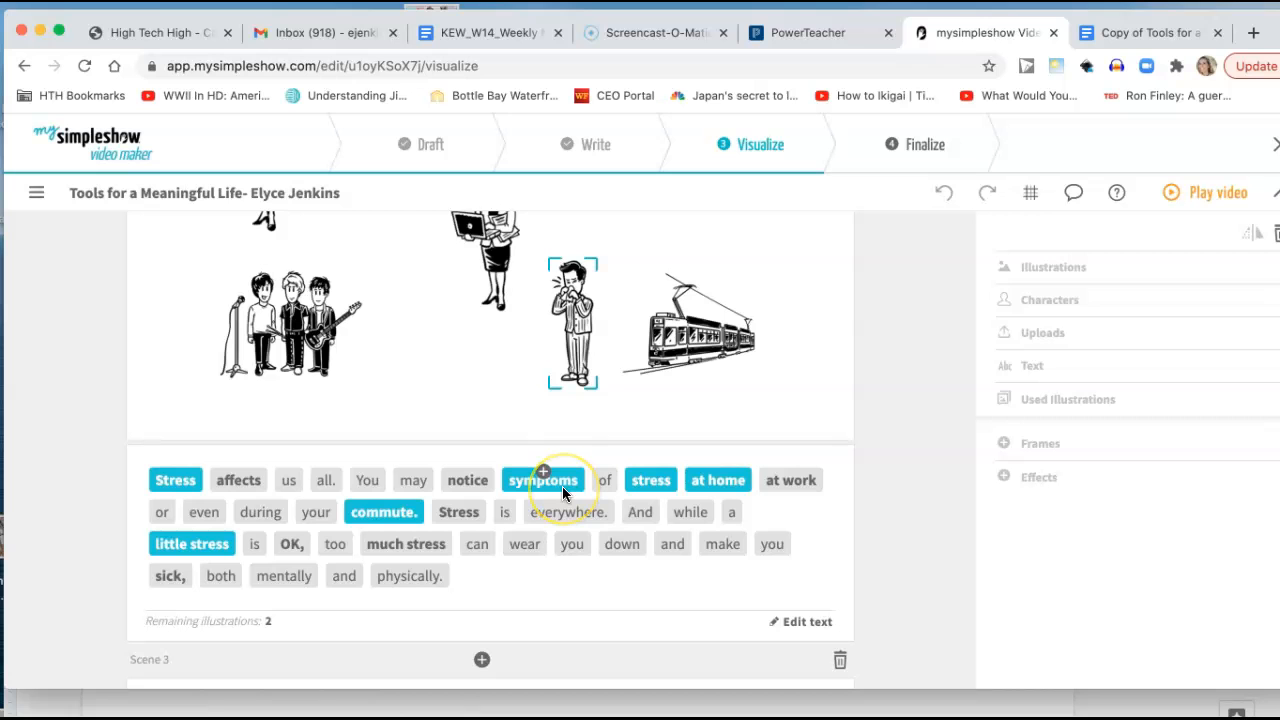
Review the suggested illustrations and highlighted keywords throughout the story scenes, from Scene 2 to Scene 5.
scroll(483, 424, "up", 5)
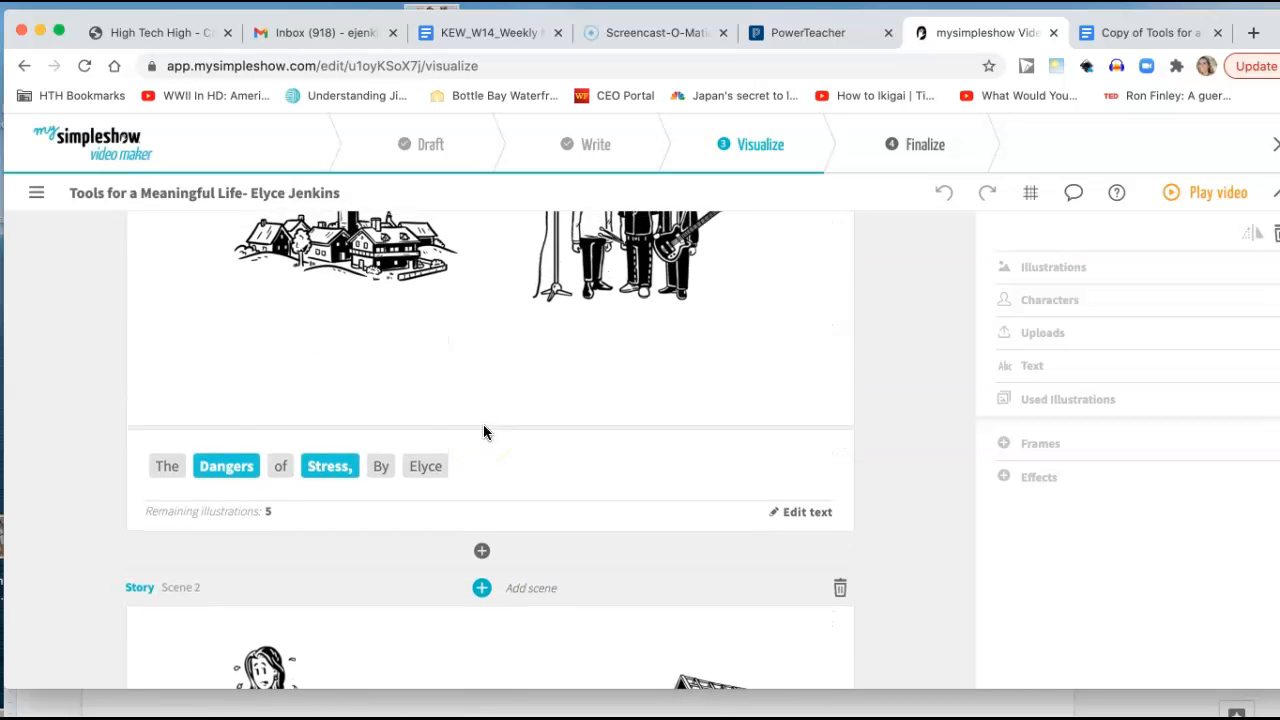
scroll(454, 308, "down", 5)
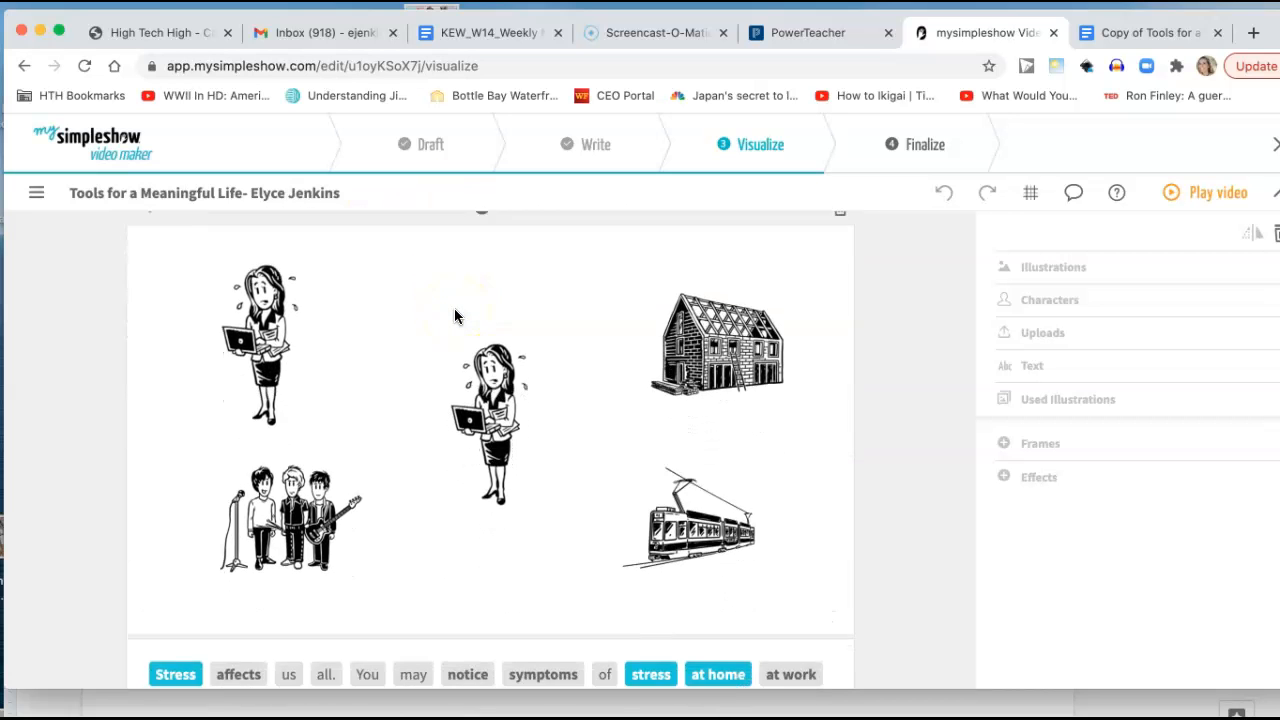
scroll(410, 585, "down", 5)
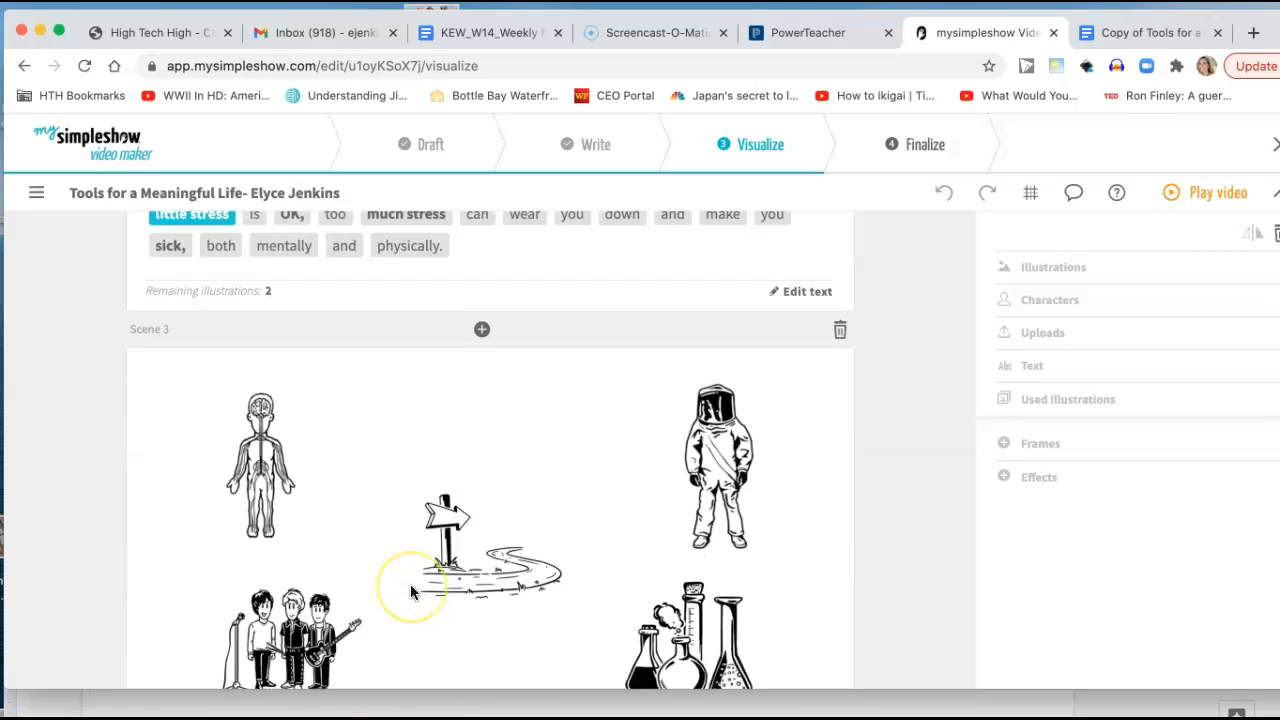
scroll(400, 560, "down", 1)
scroll(472, 513, "down", 5)
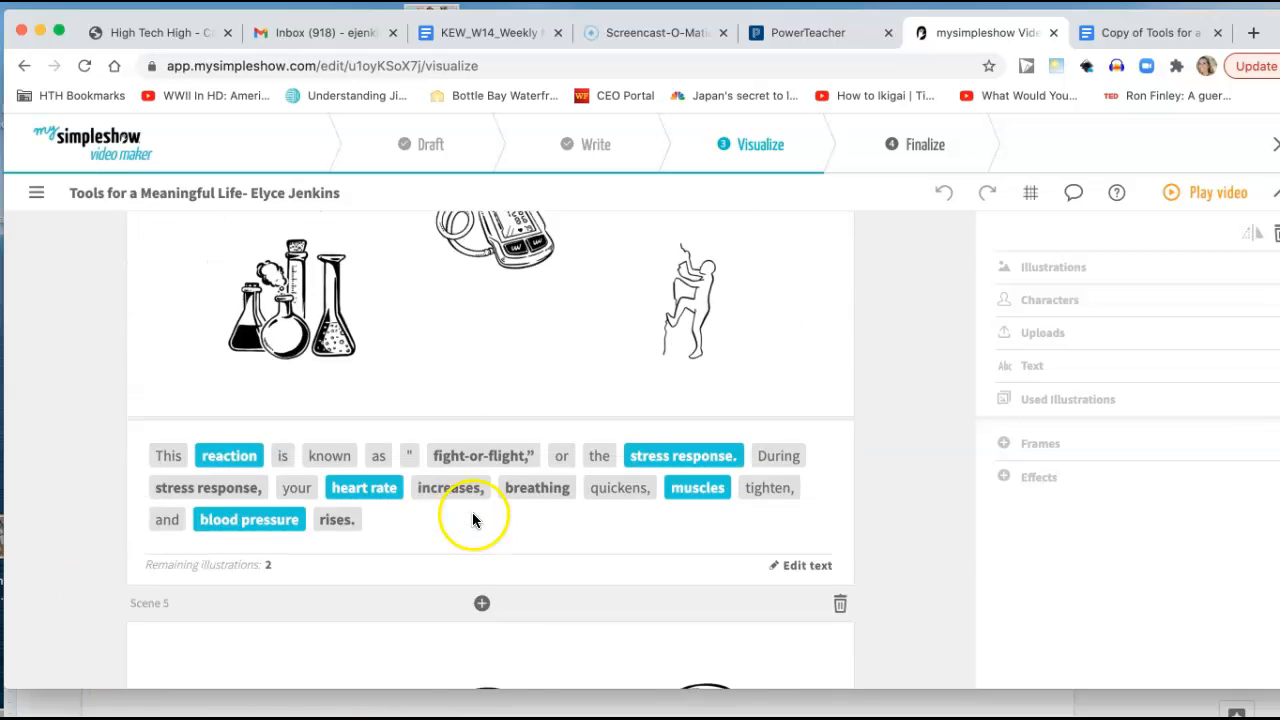
scroll(500, 440, "up", 1)
scroll(532, 400, "down", 5)
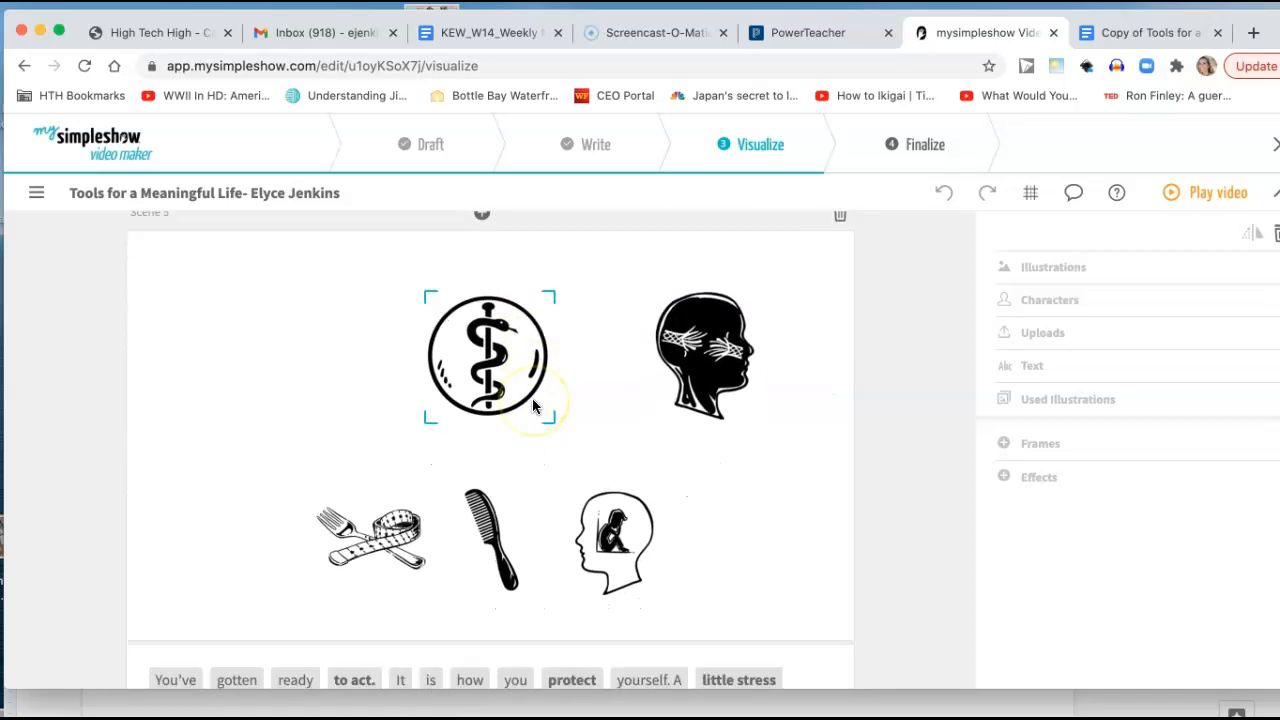
scroll(532, 402, "down", 3)
scroll(532, 402, "up", 10)
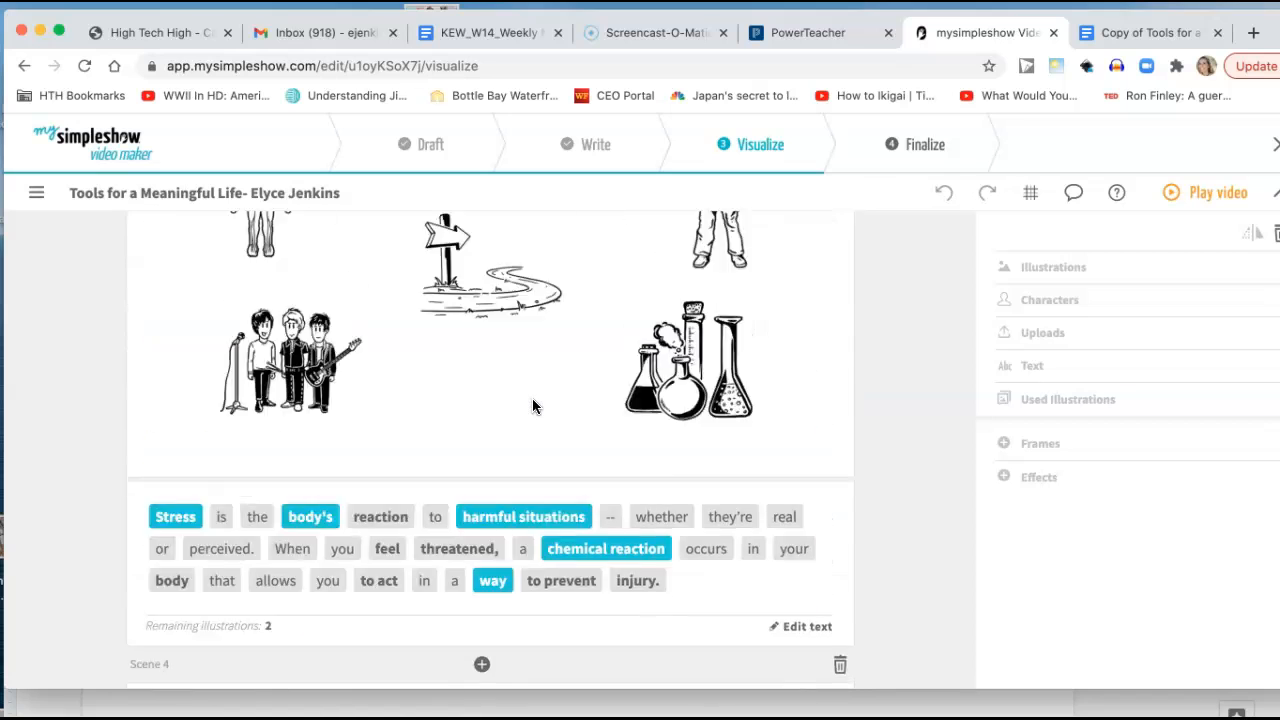
scroll(533, 405, "up", 8)
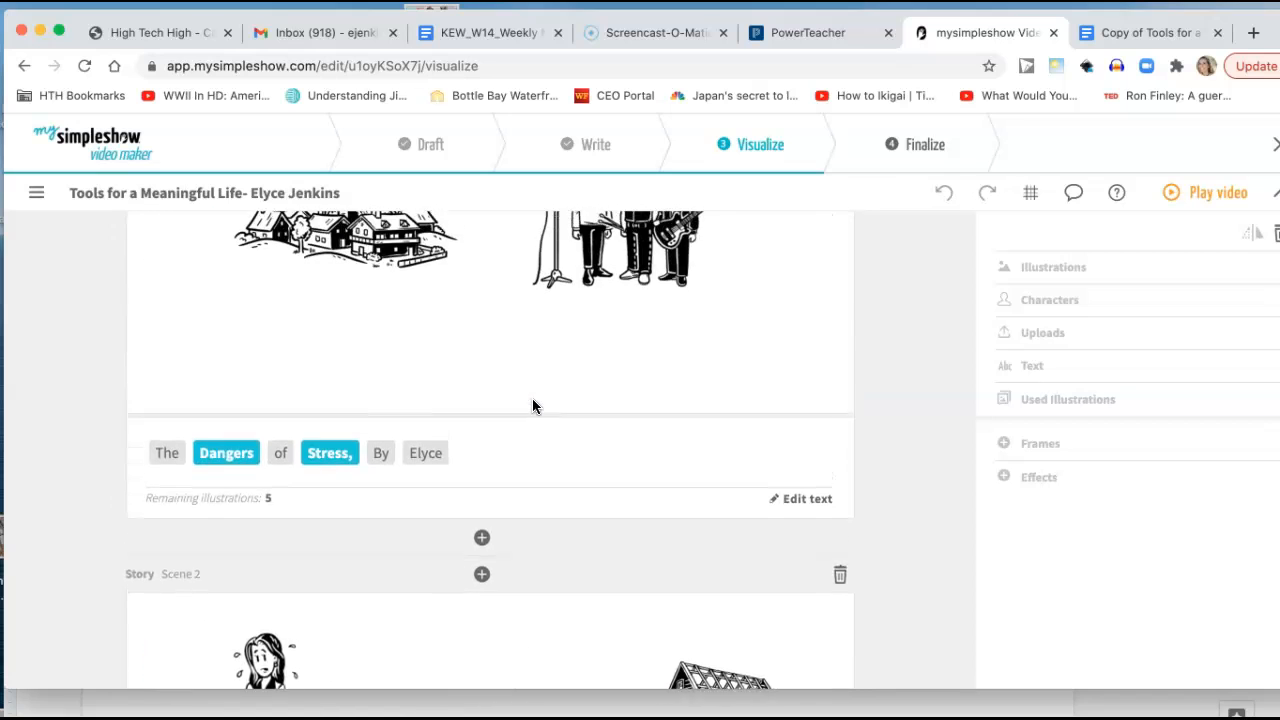
scroll(532, 406, "down", 8)
Examine how the highlighted Scene 2 keywords, such as "Stress", "stress" and "at home", match the illustrations on the canvas.
left_click(170, 488)
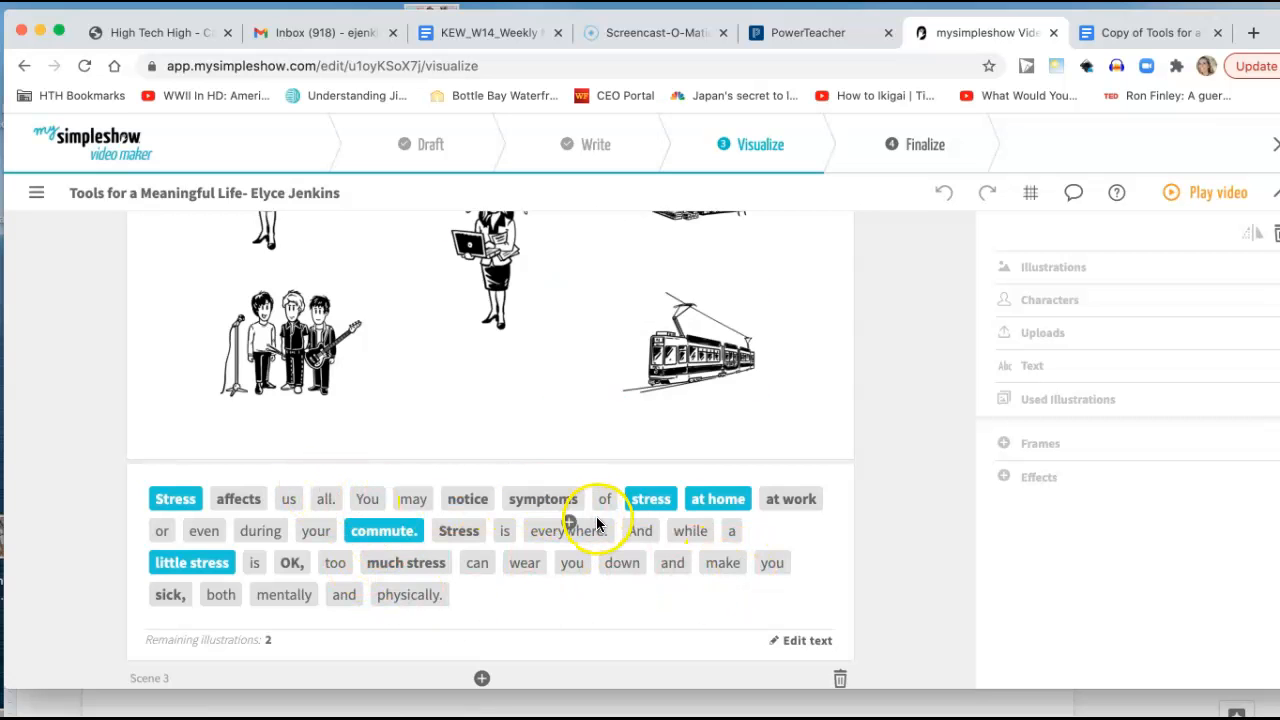
scroll(584, 637, "up", 3)
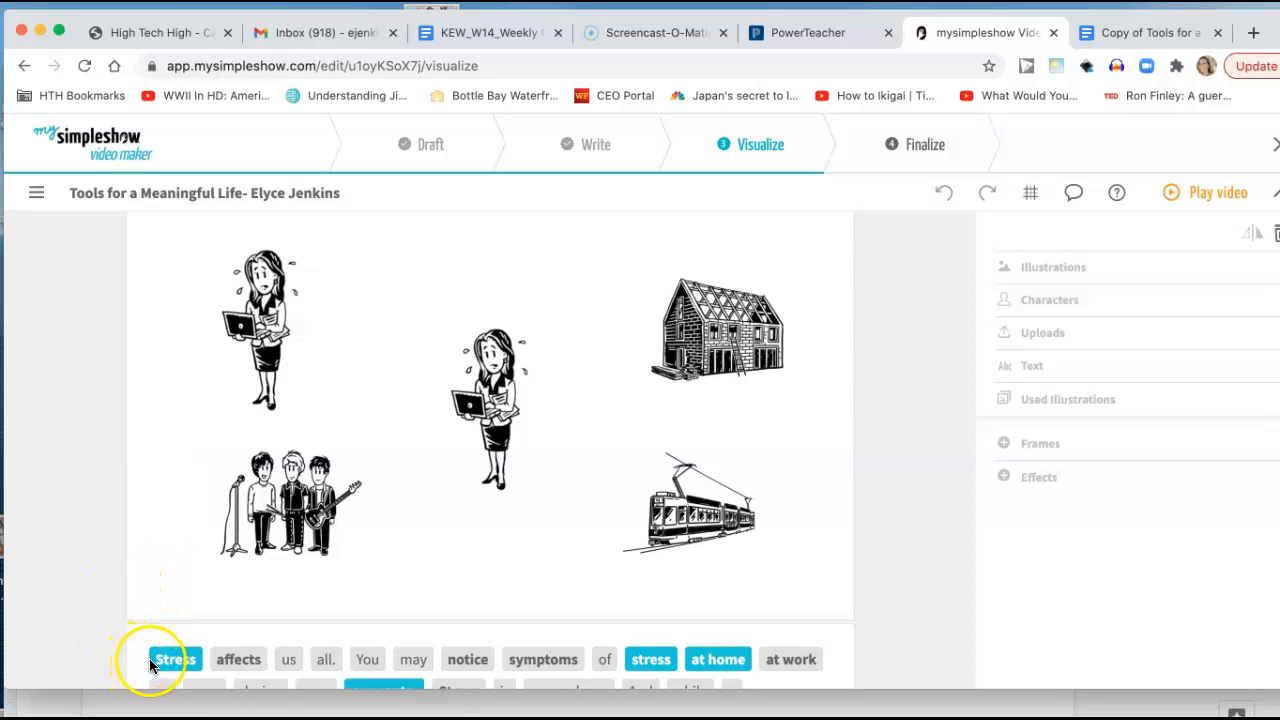
mouse_move(168, 665)
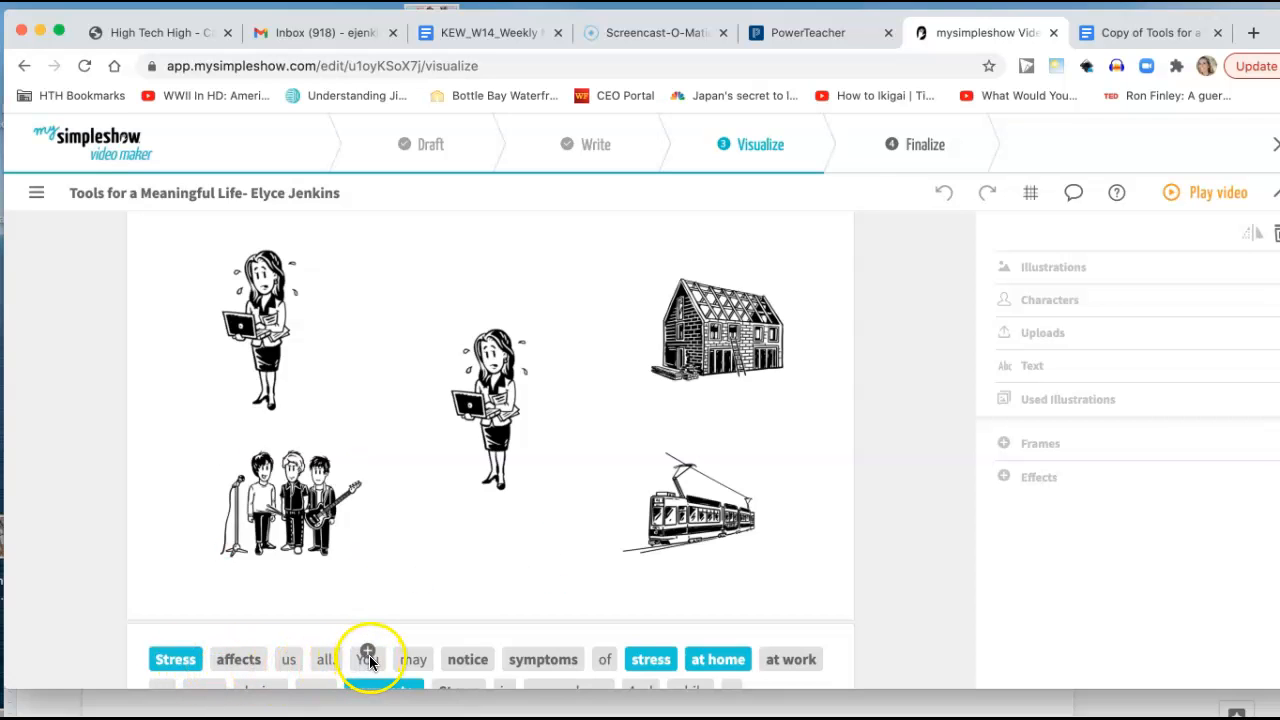
left_click(570, 663)
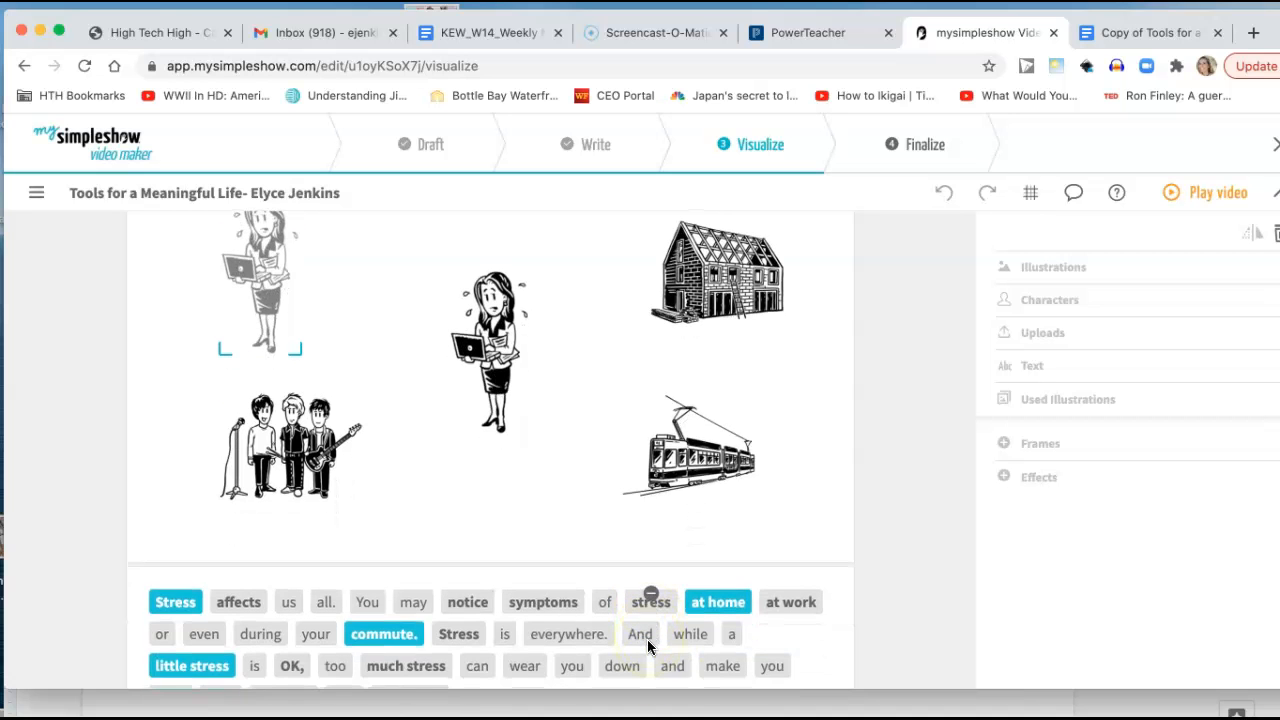
left_click(650, 652)
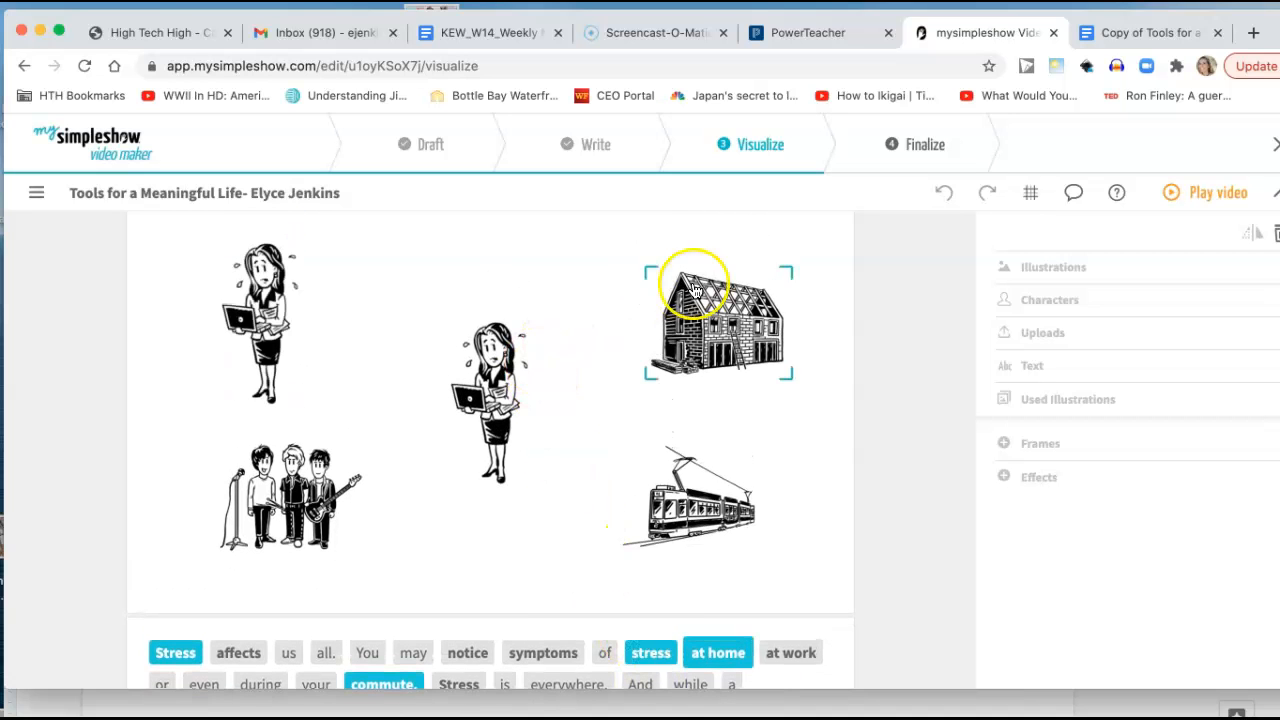
scroll(627, 405, "down", 2)
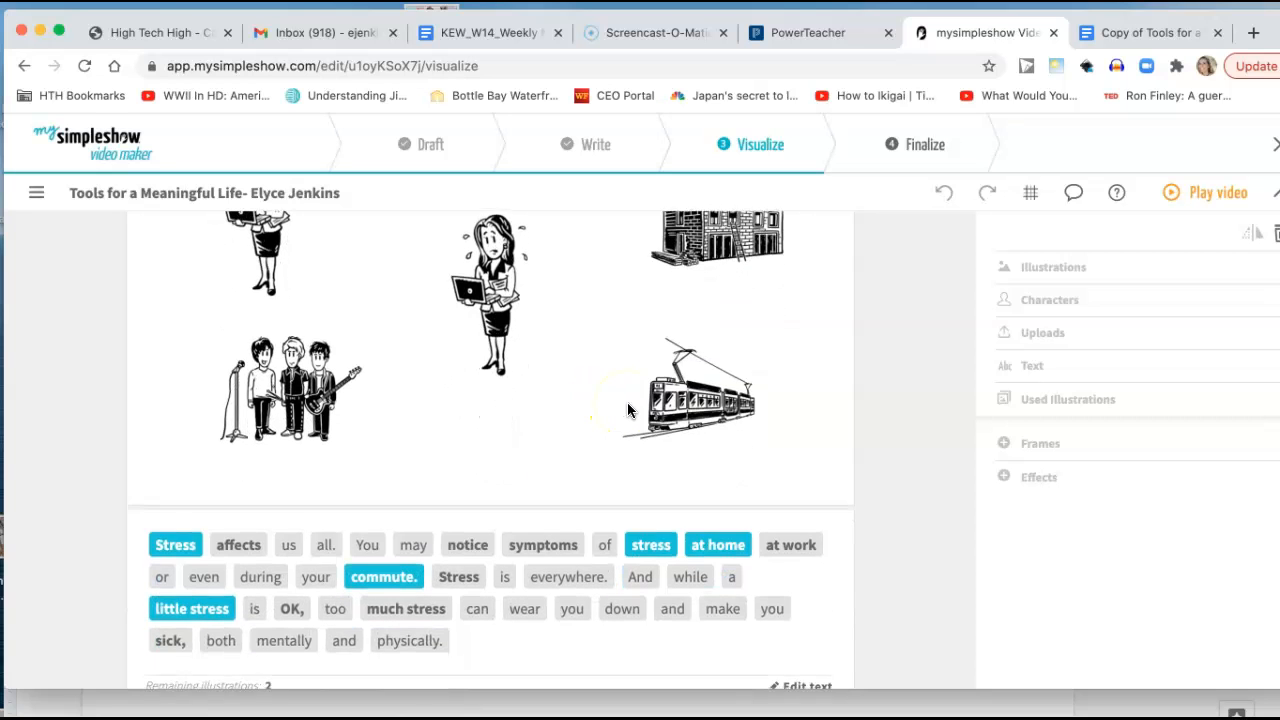
scroll(627, 405, "up", 1)
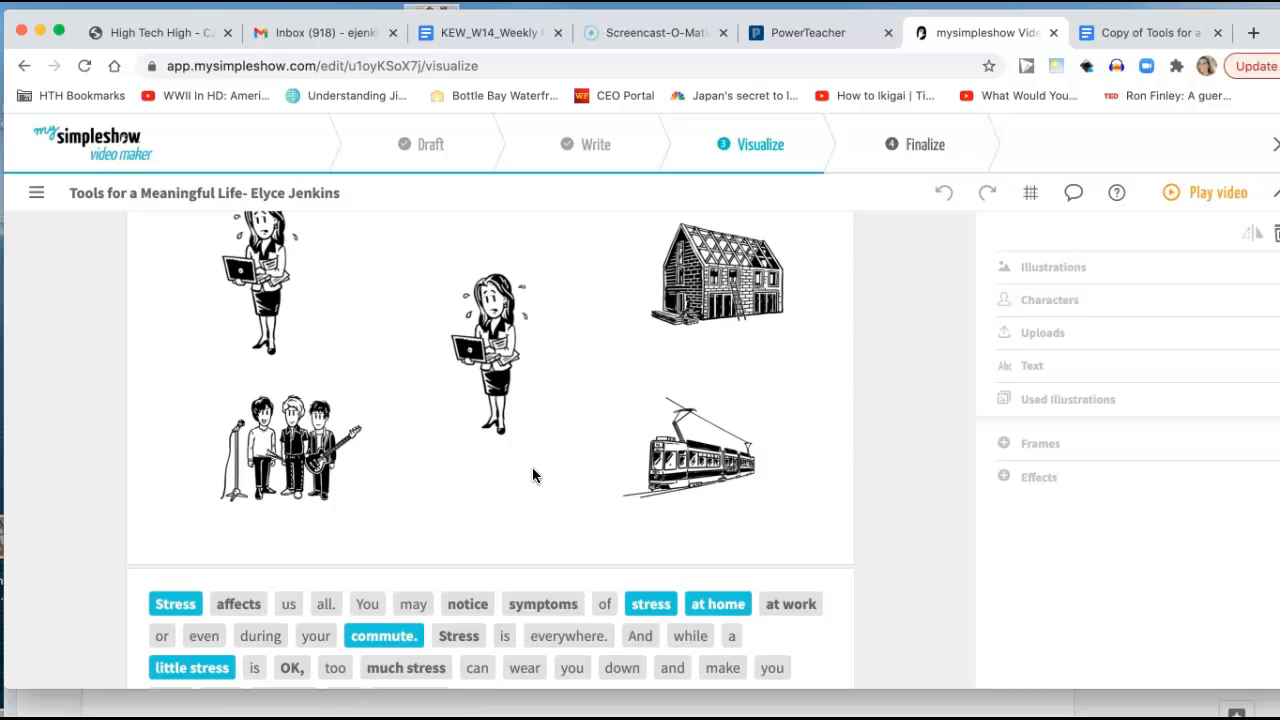
Select the band illustration belonging to the first keyword "Stress" in Scene 2 and search the illustrations for "chaos".
left_click(175, 600)
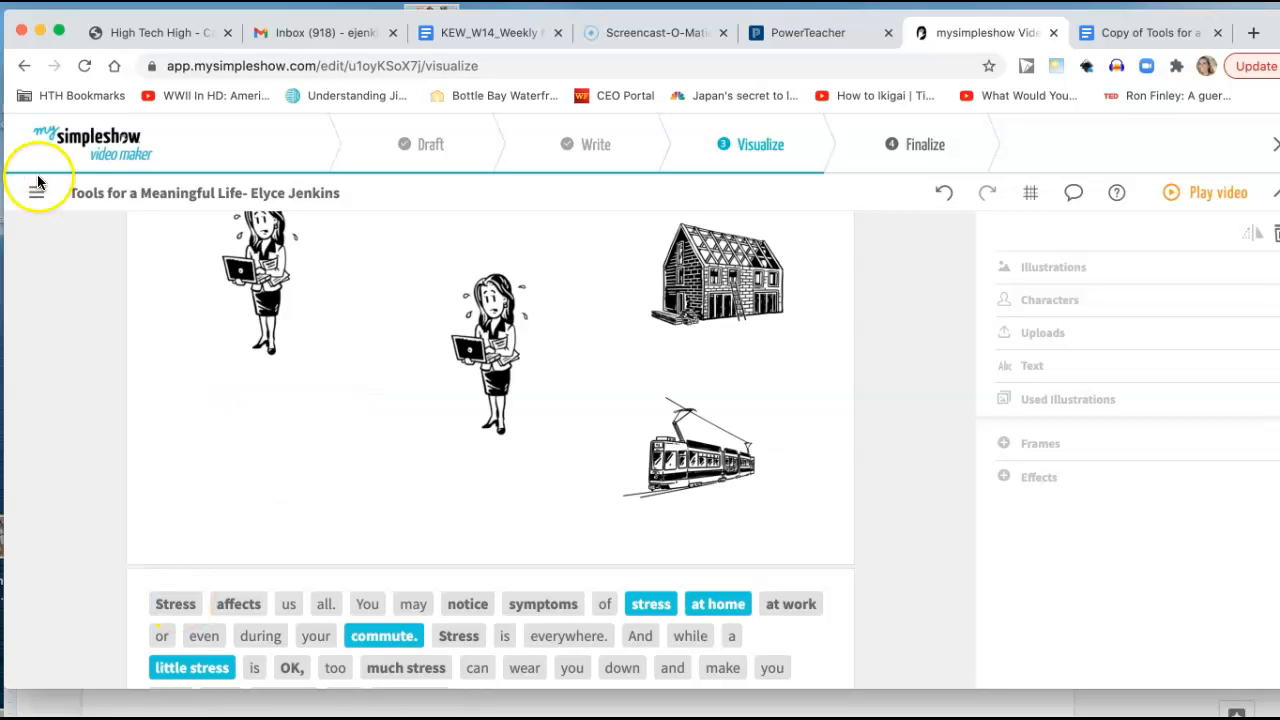
left_click(175, 604)
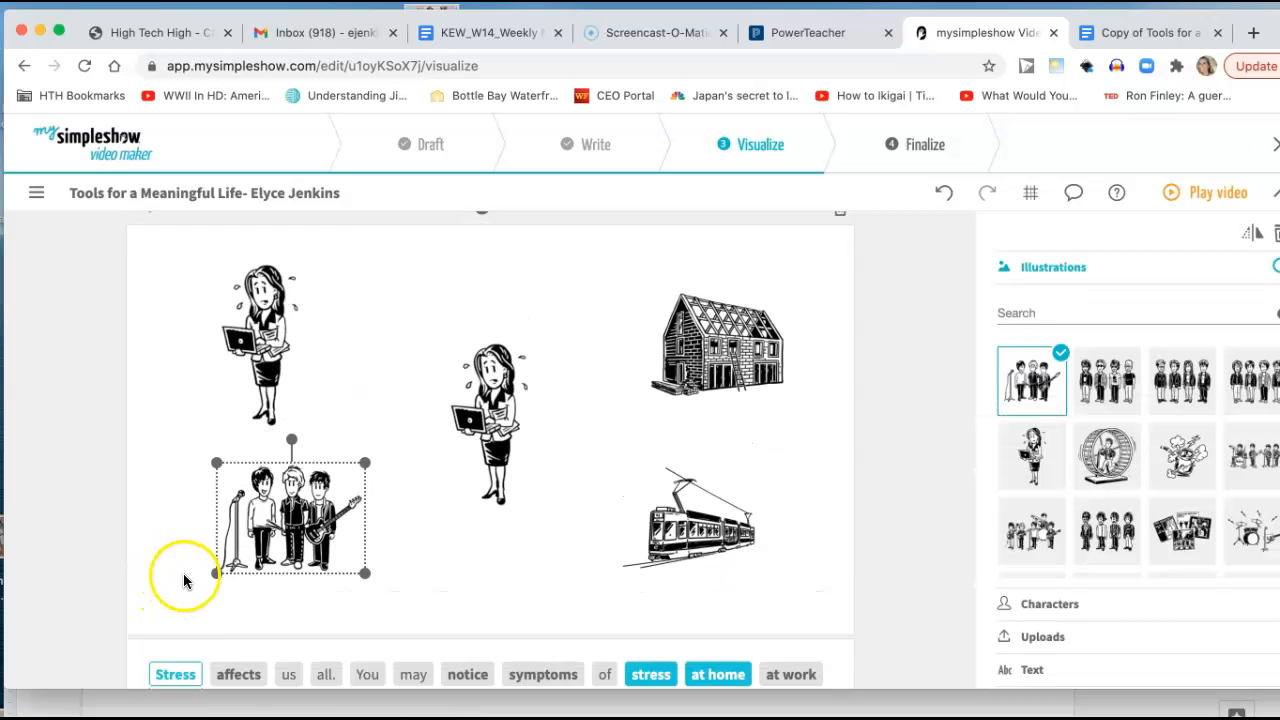
scroll(183, 578, "down", 3)
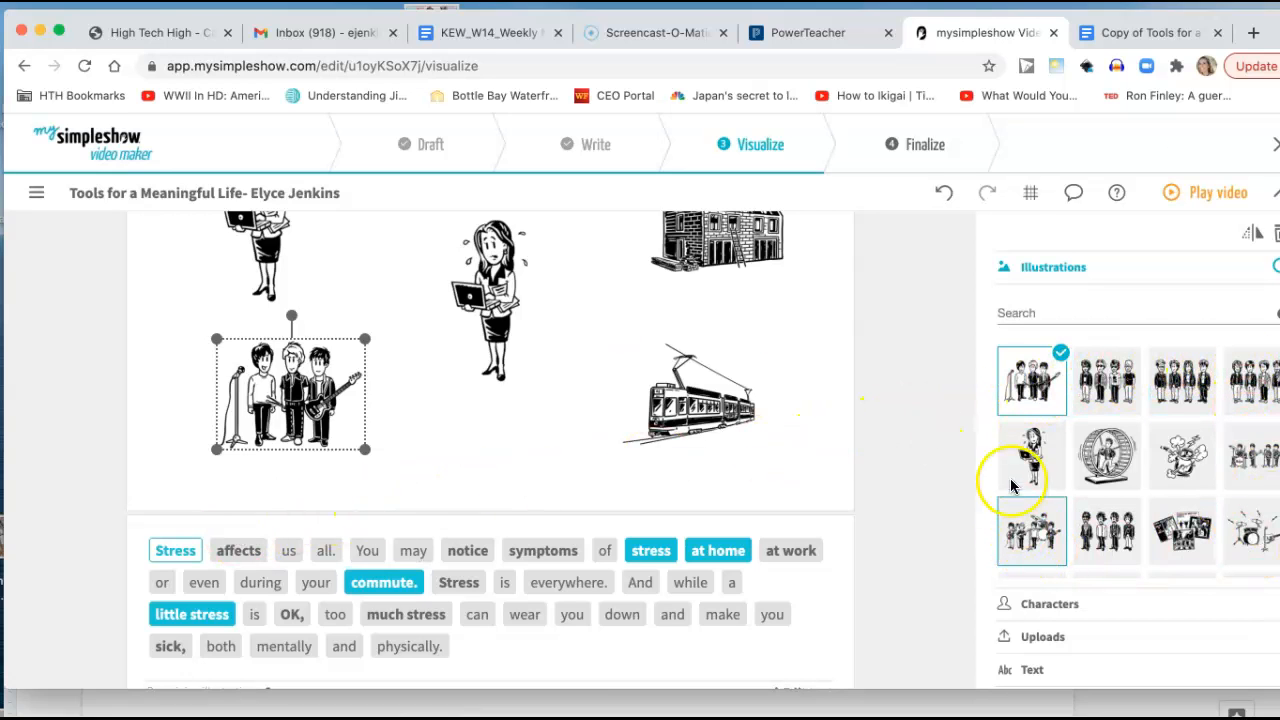
left_click(1022, 312)
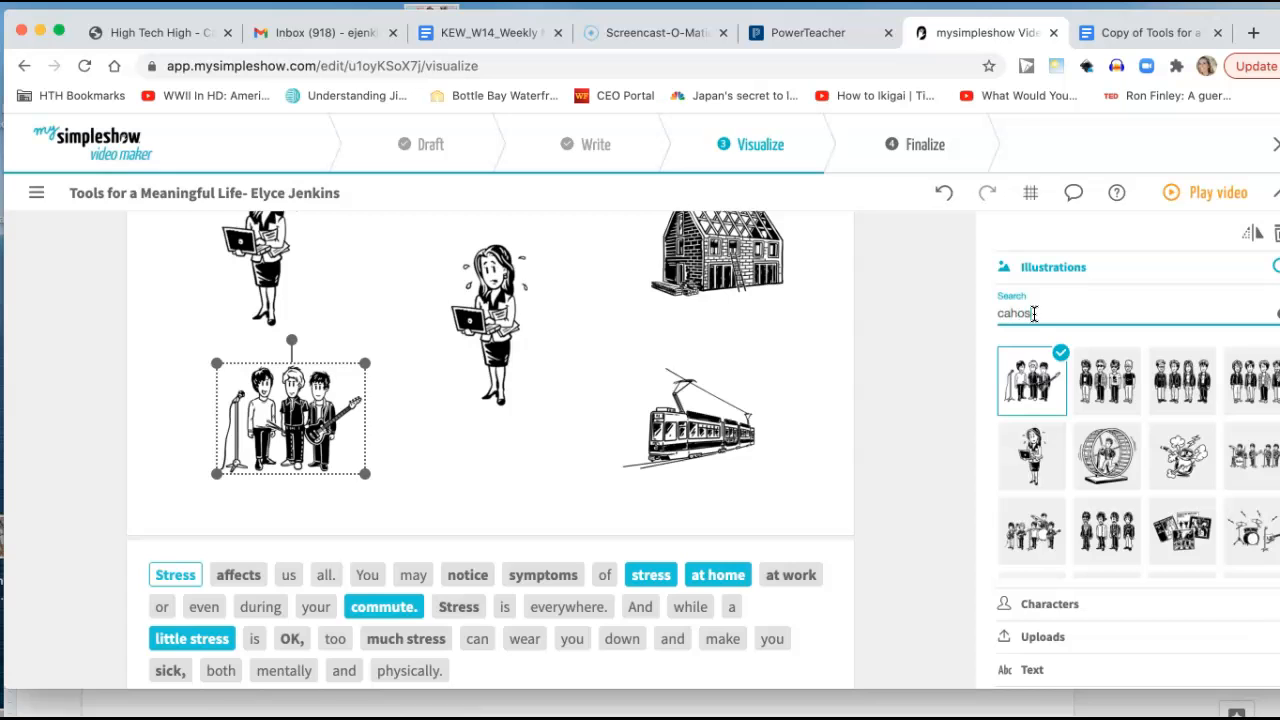
key("Return")
left_click(1048, 377)
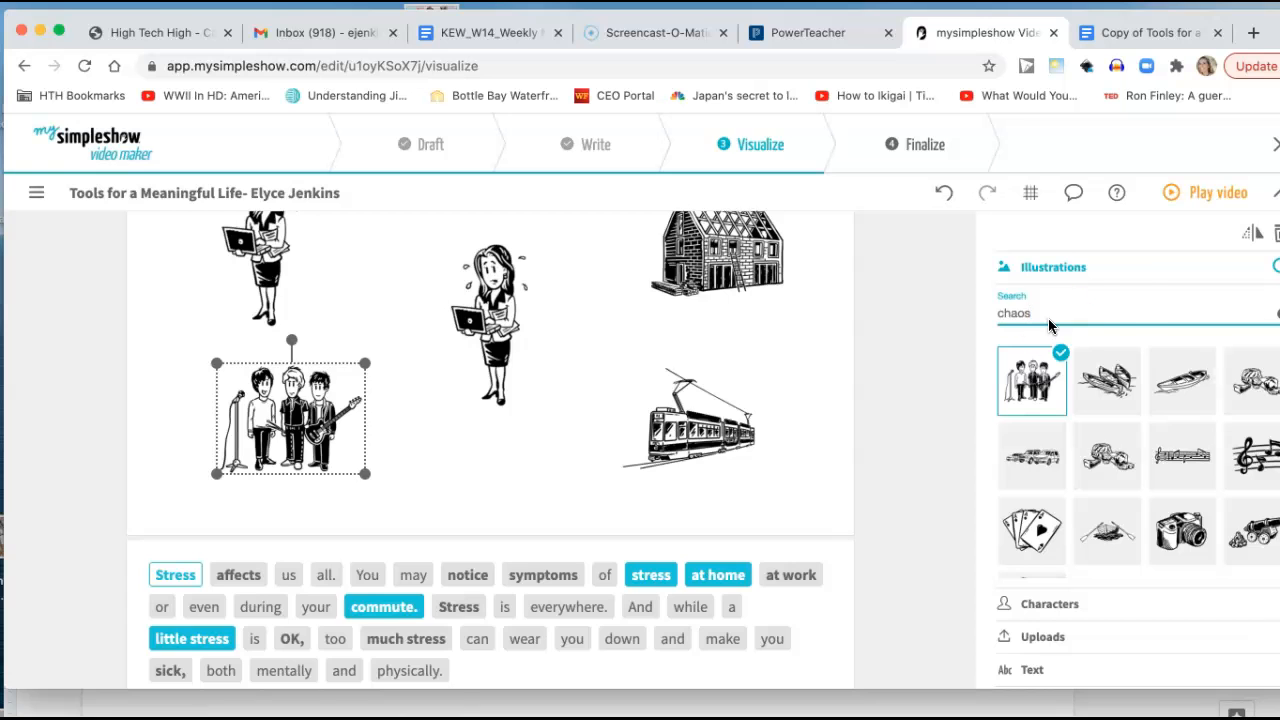
key("Return")
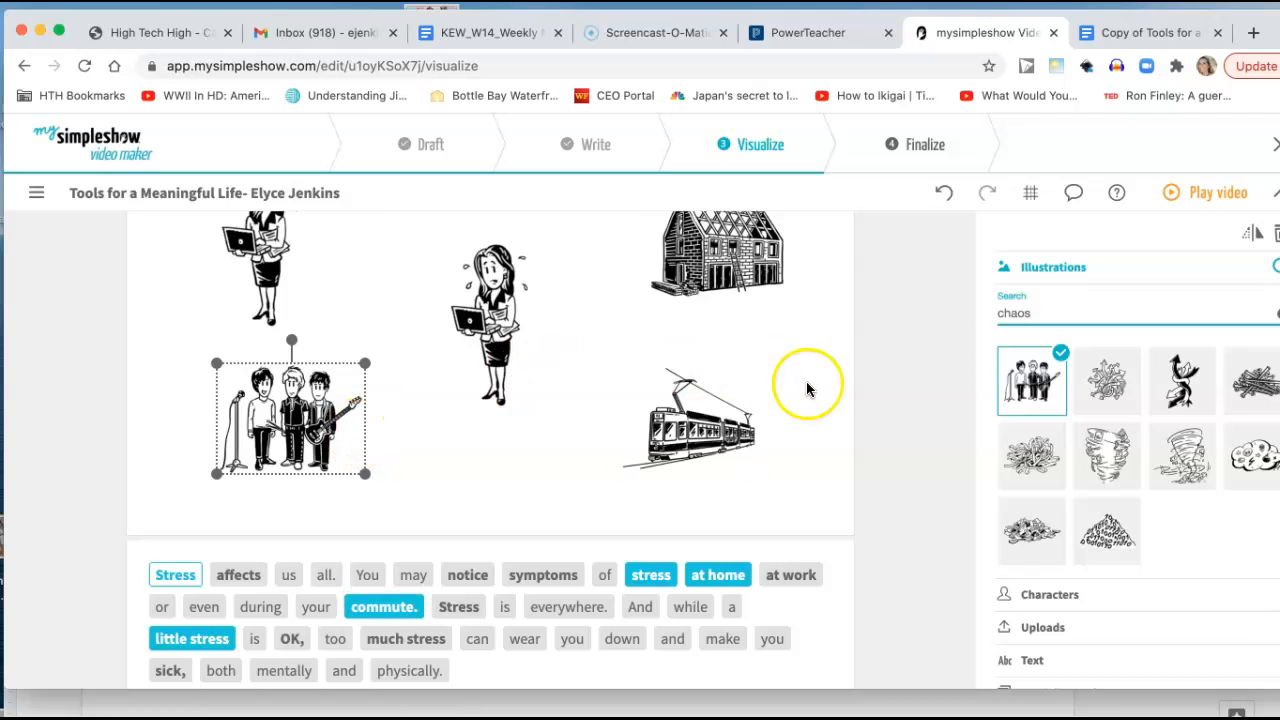
Replace the band illustration in Scene 2 with the whirlwind of flying papers.
left_click(1178, 382)
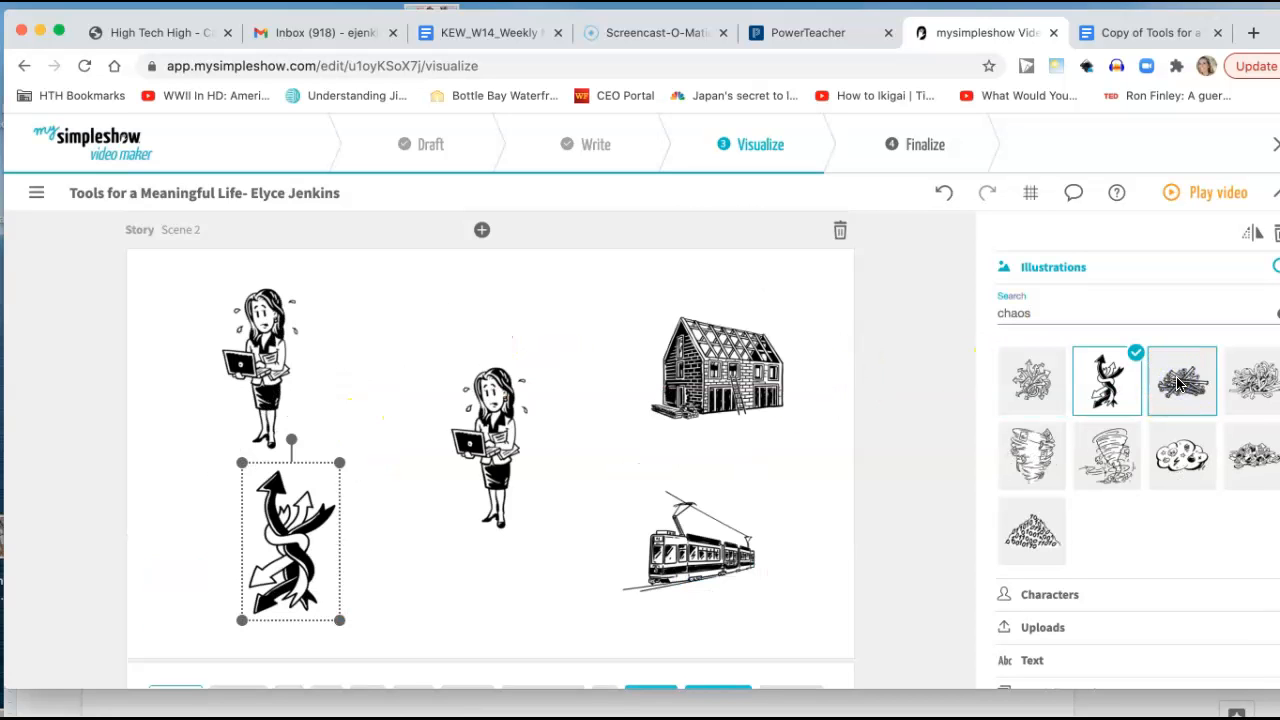
left_click(1032, 455)
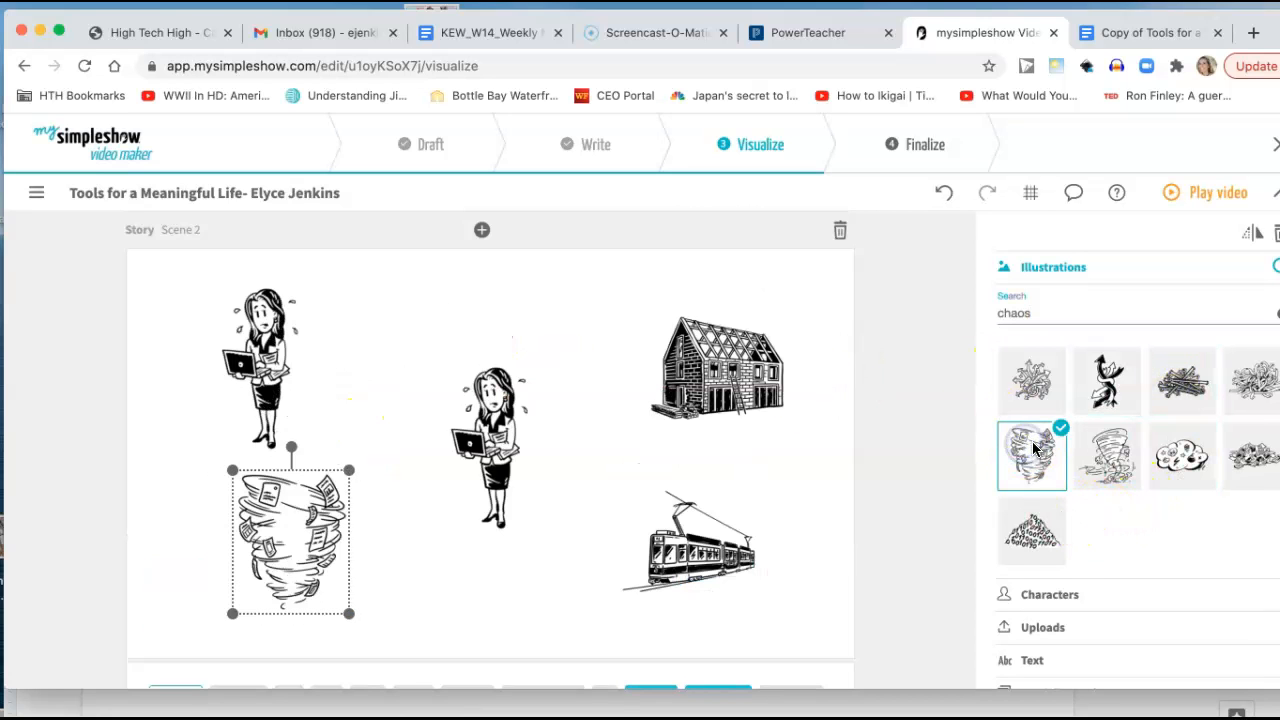
scroll(413, 529, "down", 5)
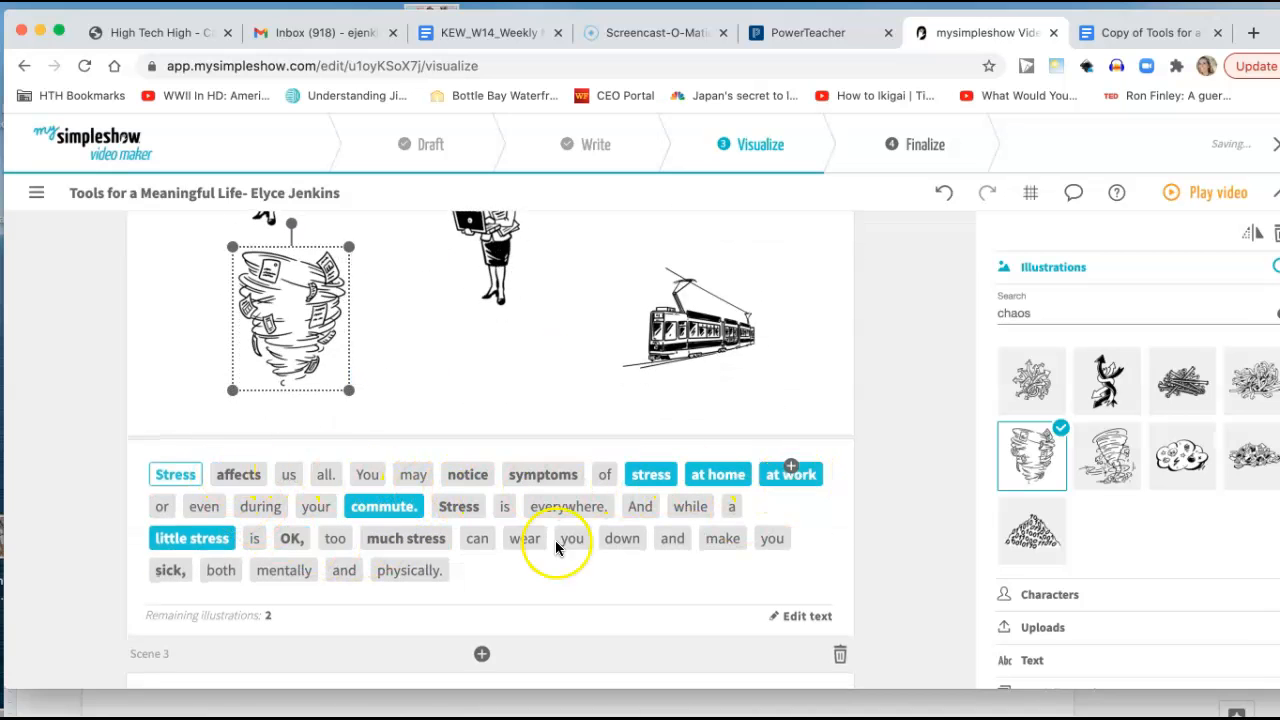
left_click(408, 528)
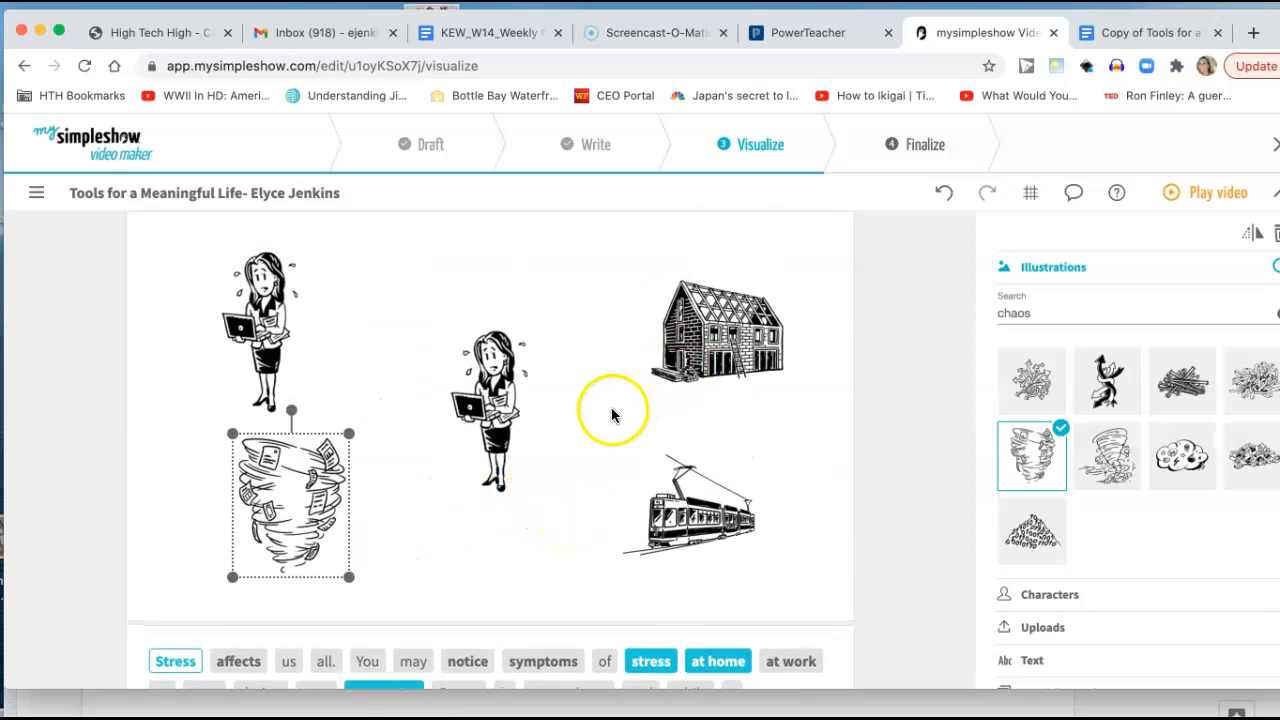
scroll(570, 492, "down", 3)
scroll(568, 492, "up", 3)
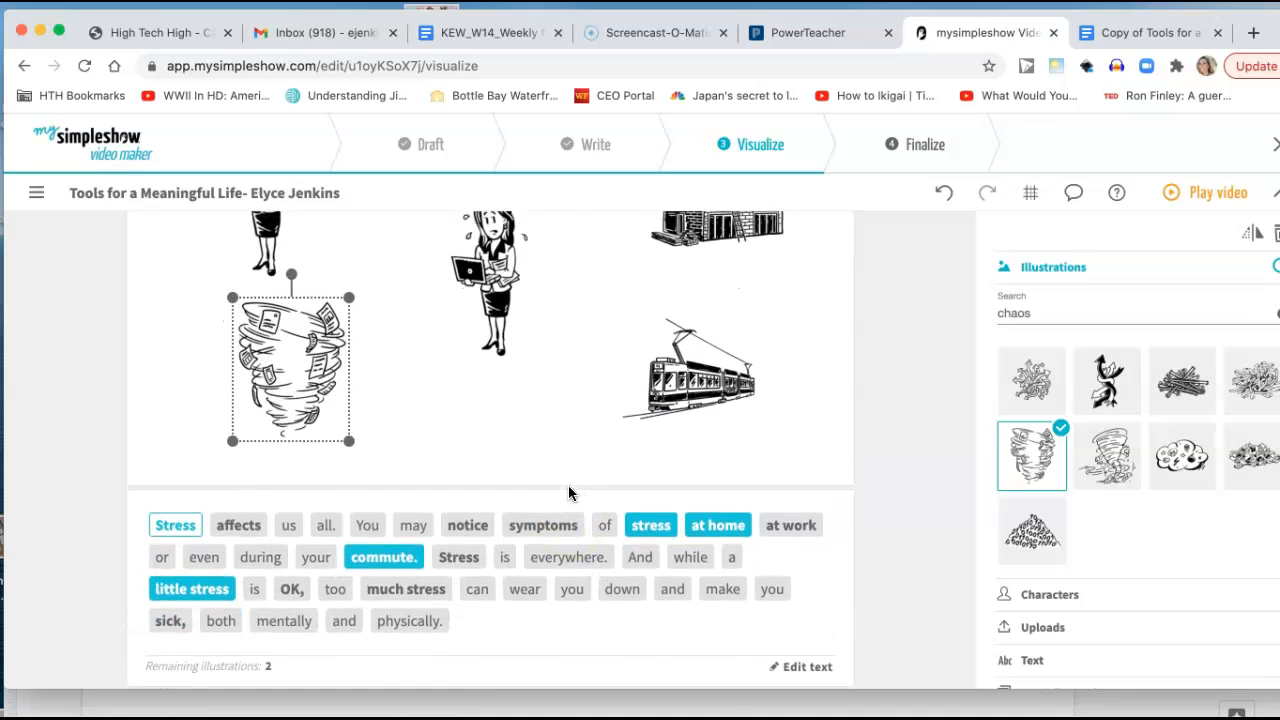
scroll(568, 485, "down", 2)
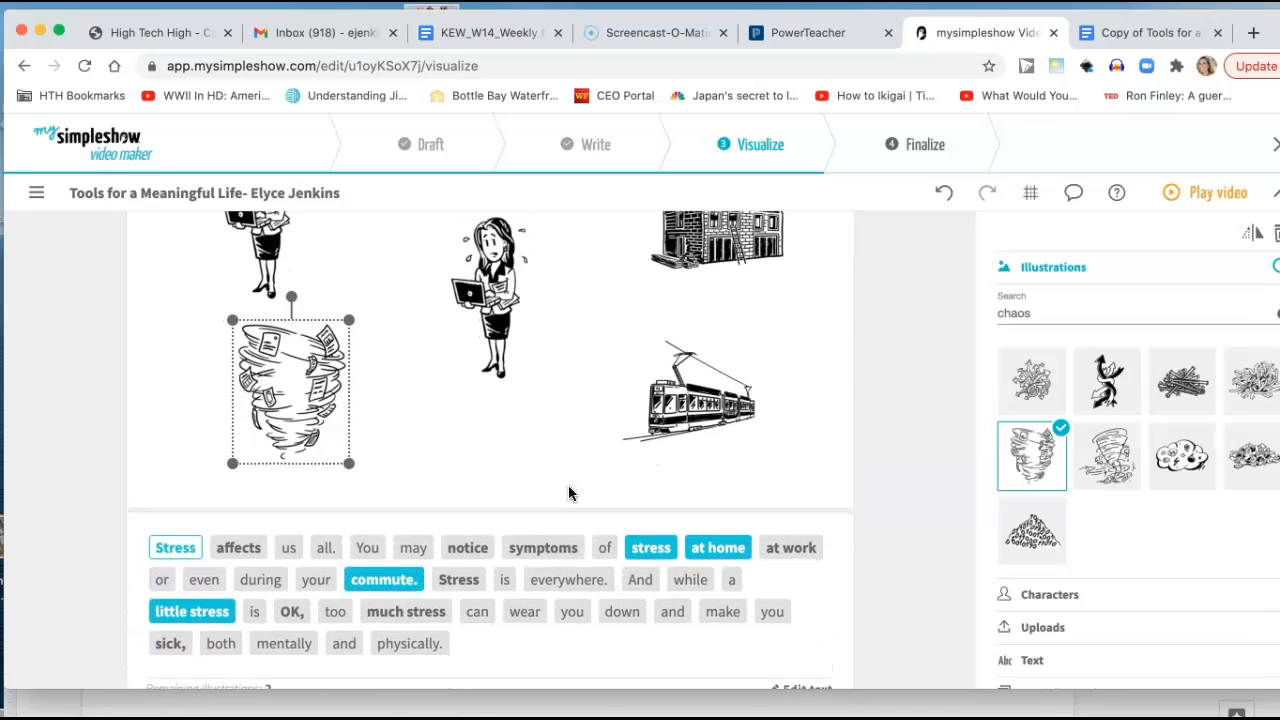
Deactivate the Scene 2 keywords "at home", "stress", "commute.", "Stress" and "little stress" to clear their illustrations from the canvas.
left_click(175, 548)
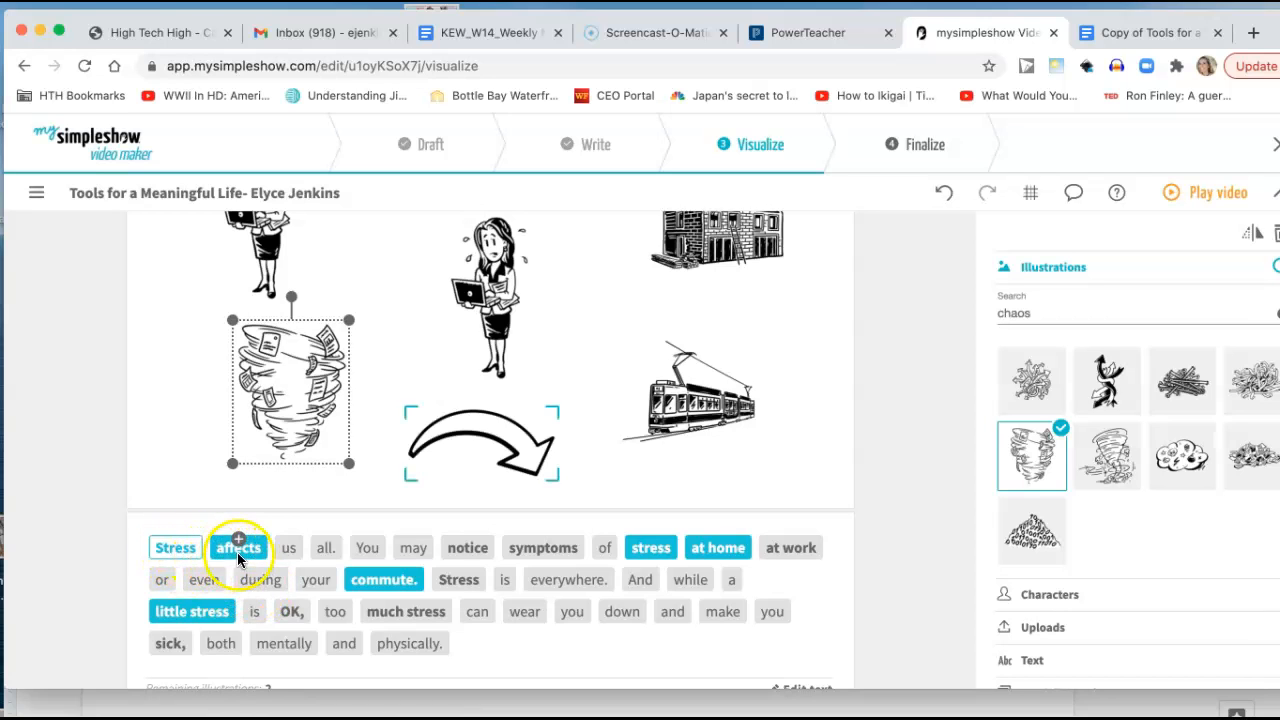
left_click(713, 546)
left_click(651, 542)
left_click(386, 572)
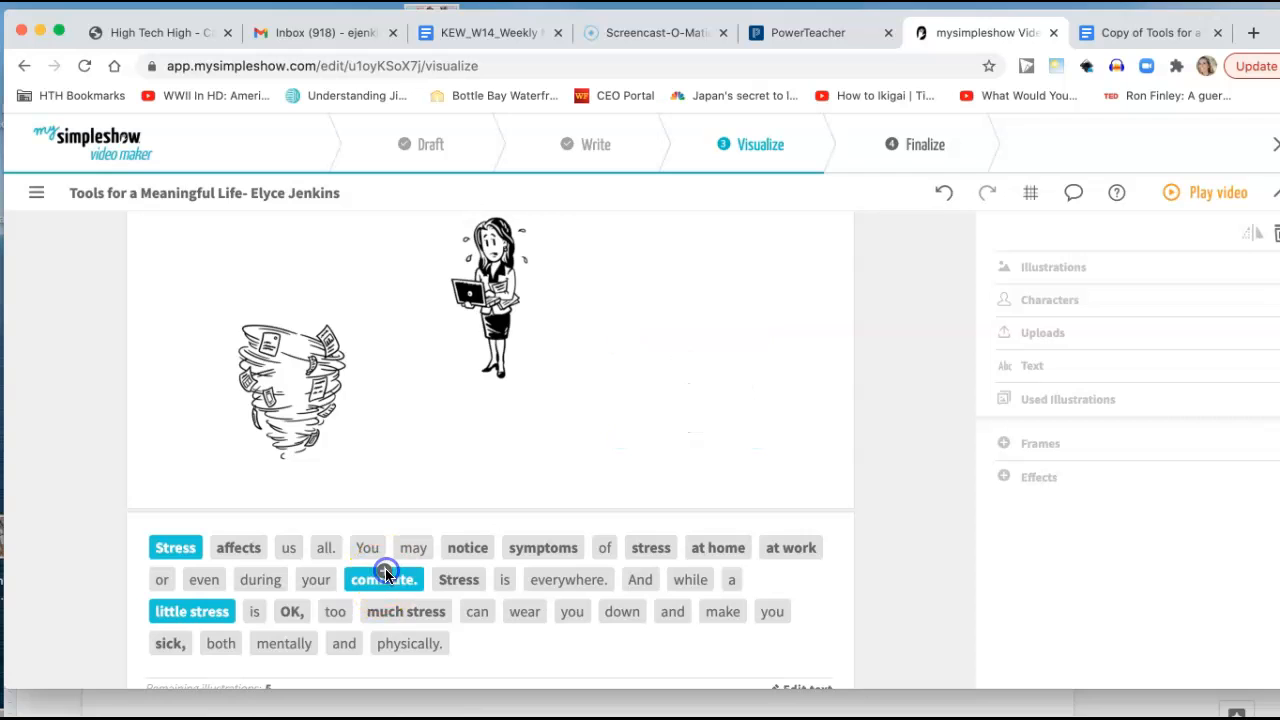
left_click(173, 543)
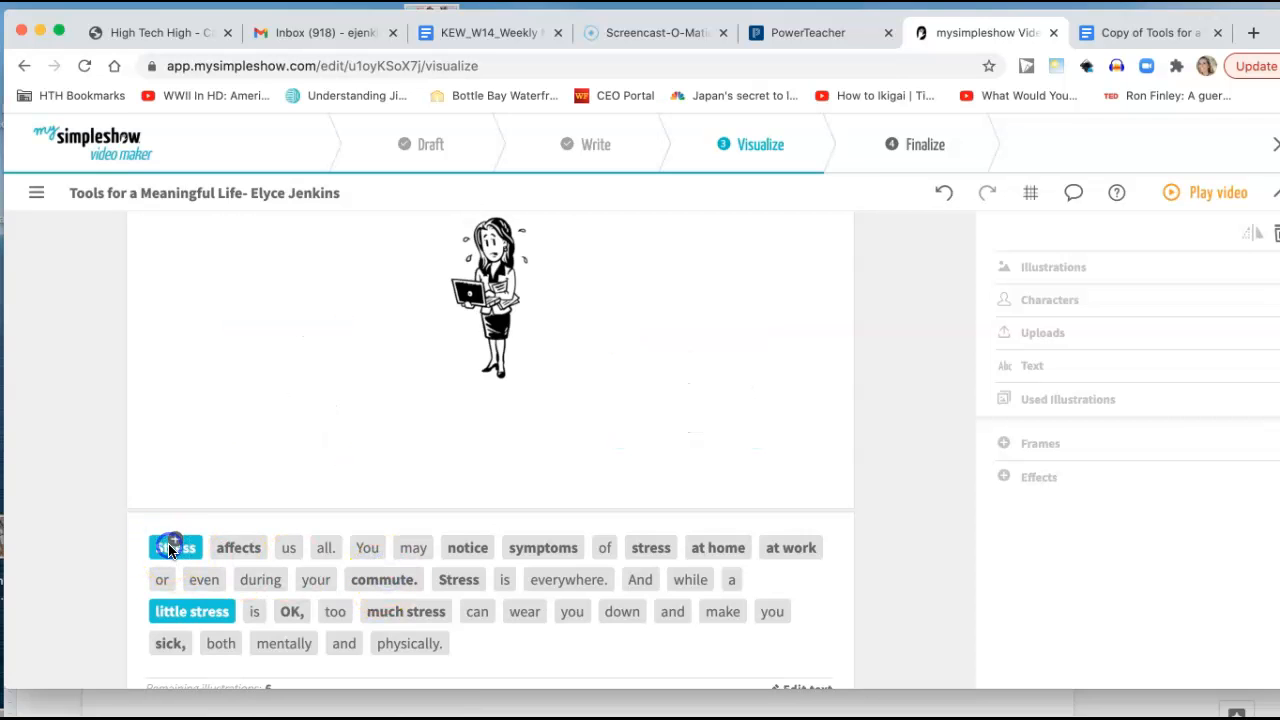
left_click(186, 607)
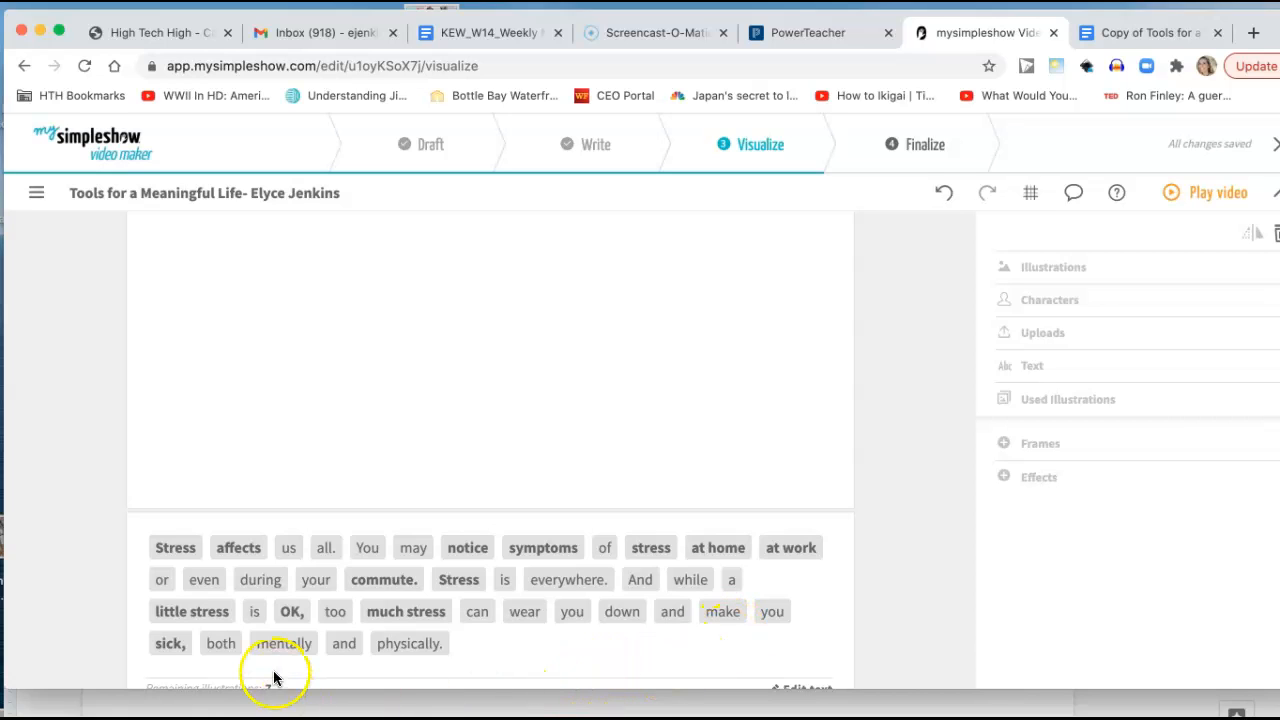
Activate the Scene 2 keywords "Stress", "at home" and "at work" so each adds its illustration to the scene.
left_click(175, 545)
scroll(340, 587, "down", 2)
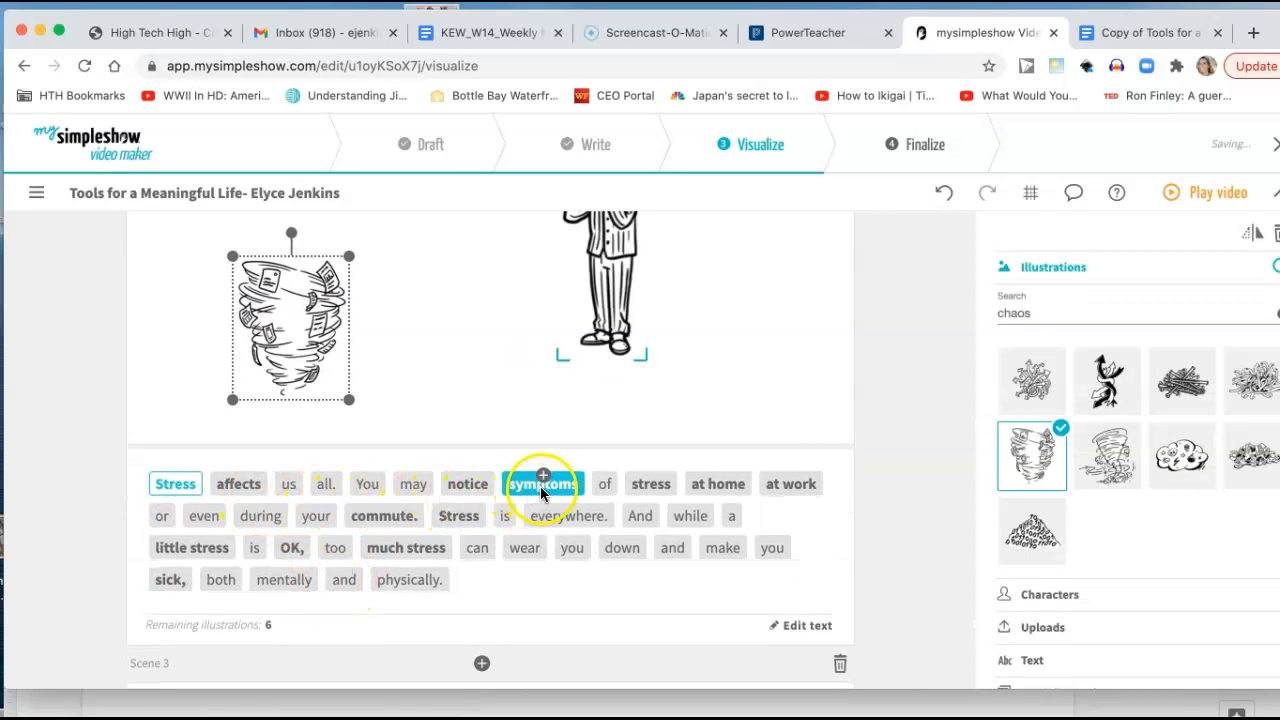
left_click(717, 484)
scroll(749, 523, "down", 3)
left_click(788, 575)
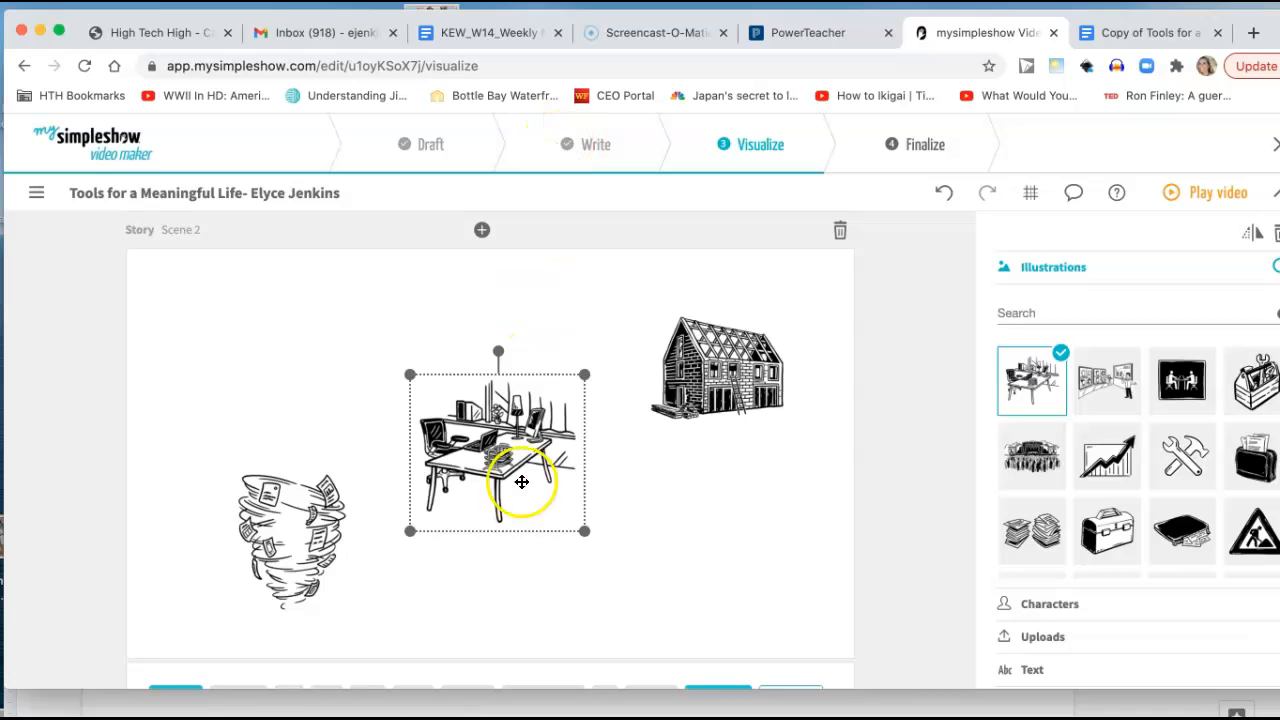
Add the illustrations for the keywords "commute." and "sick," to Scene 2.
scroll(516, 495, "down", 2)
scroll(519, 508, "down", 2)
left_click(372, 343)
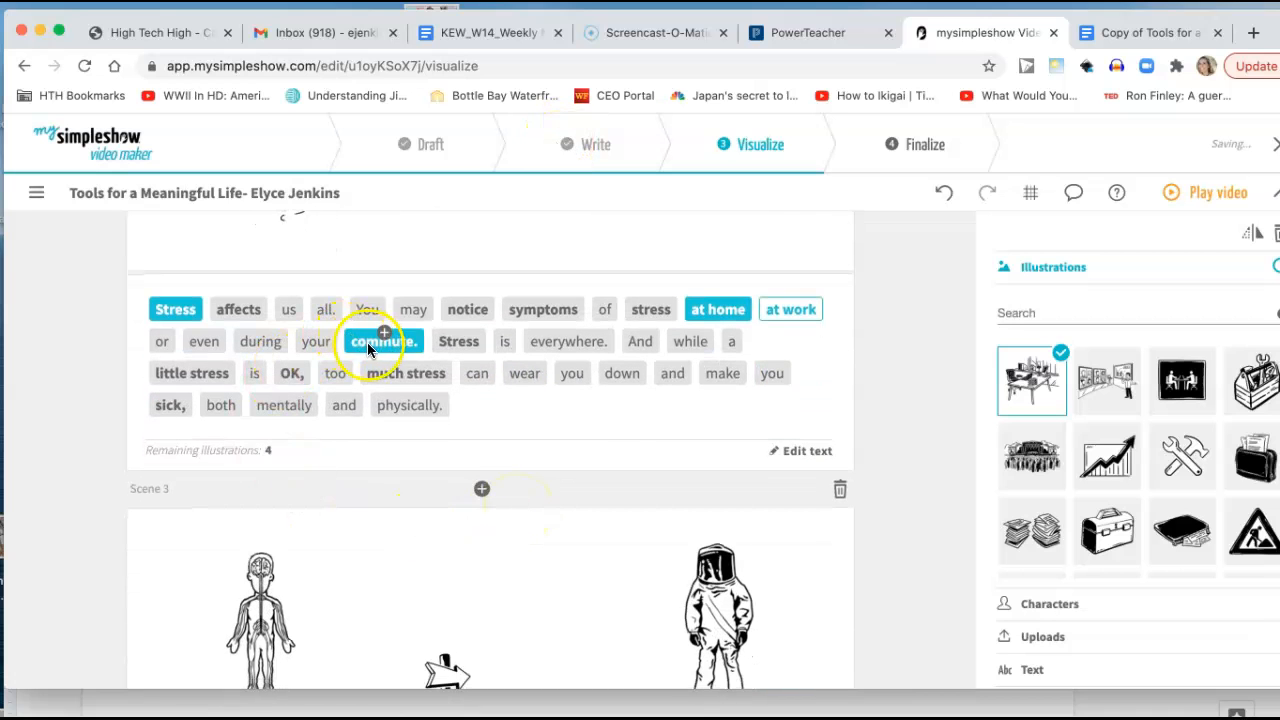
scroll(409, 591, "down", 5)
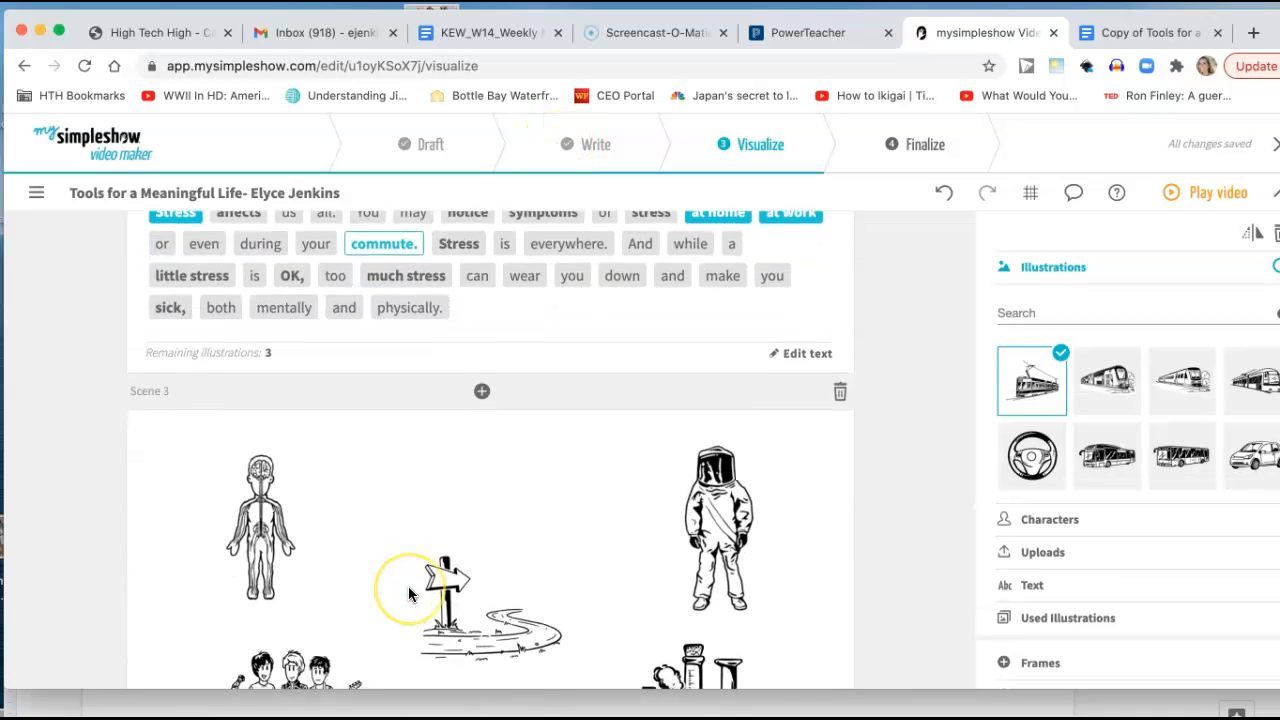
scroll(408, 586, "up", 2)
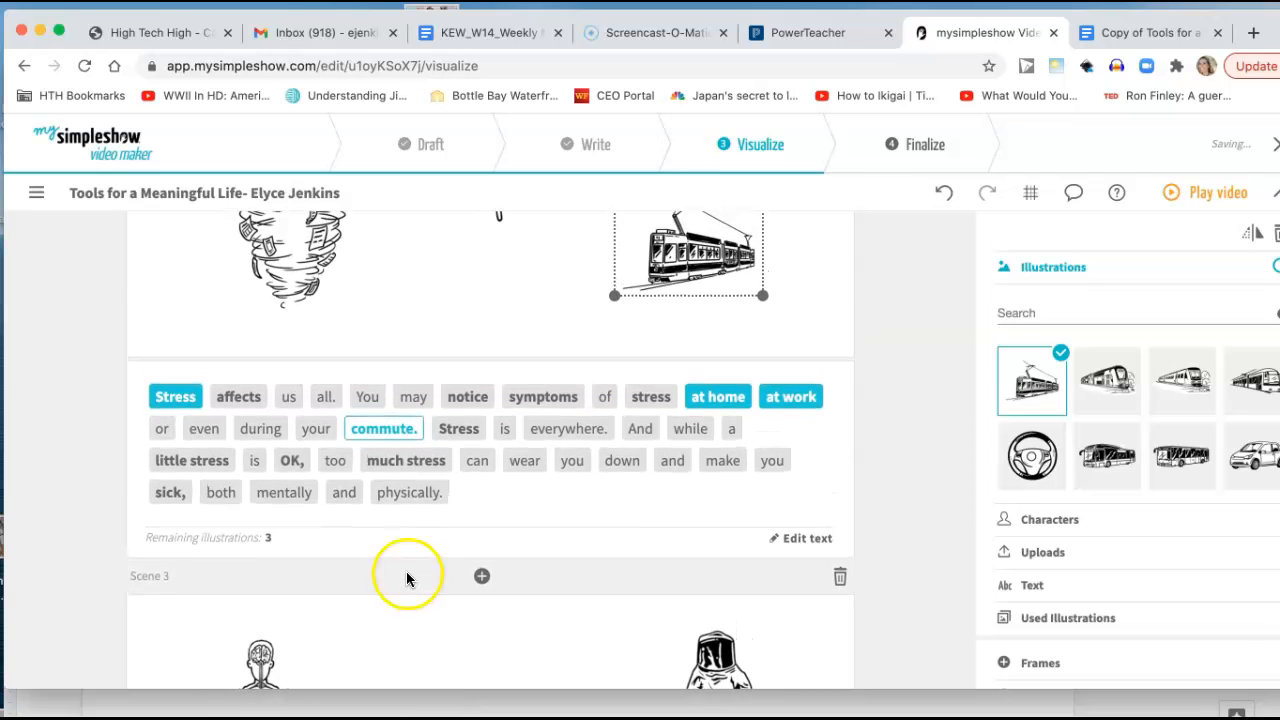
left_click(176, 495)
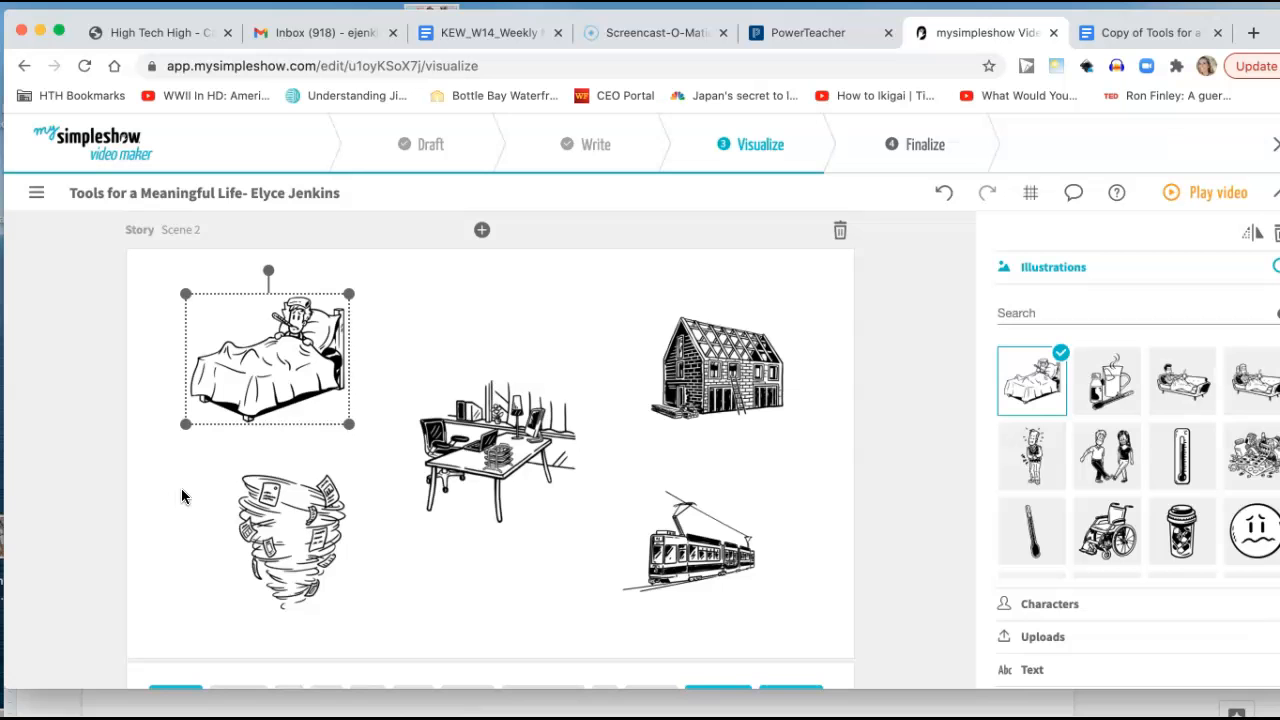
scroll(432, 565, "down", 5)
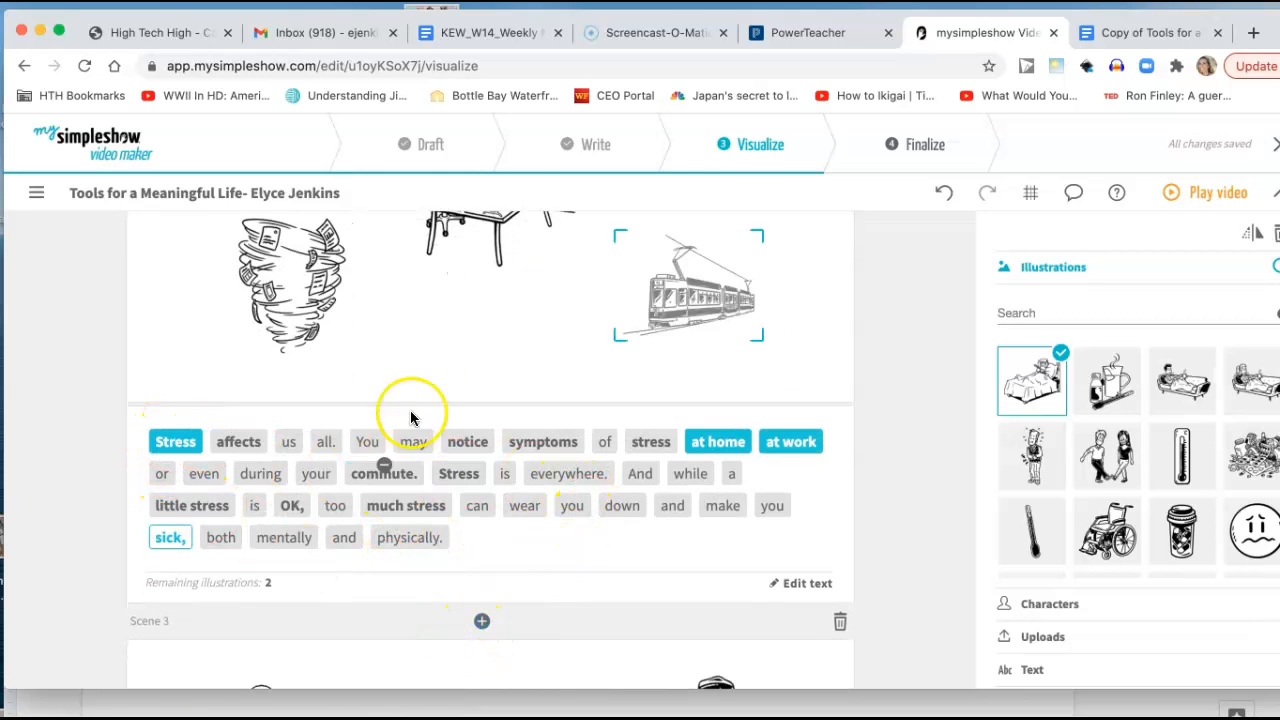
scroll(418, 372, "up", 3)
scroll(420, 380, "up", 1)
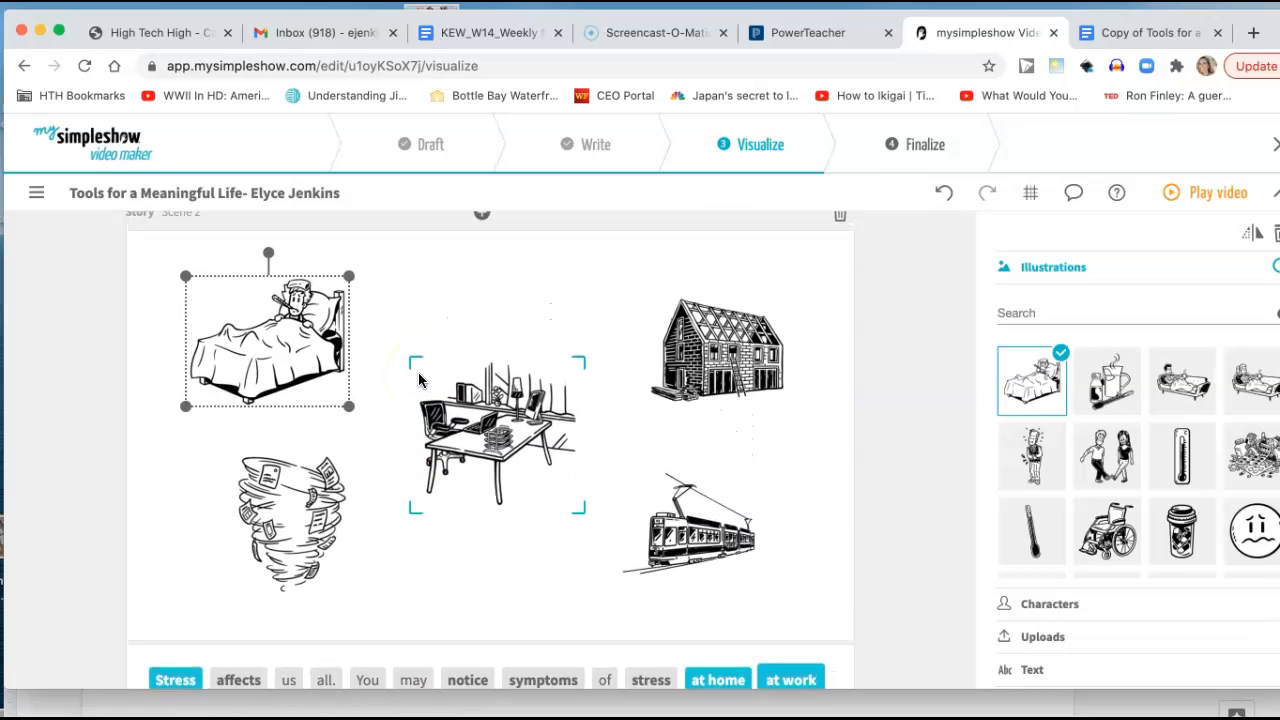
left_click(172, 679)
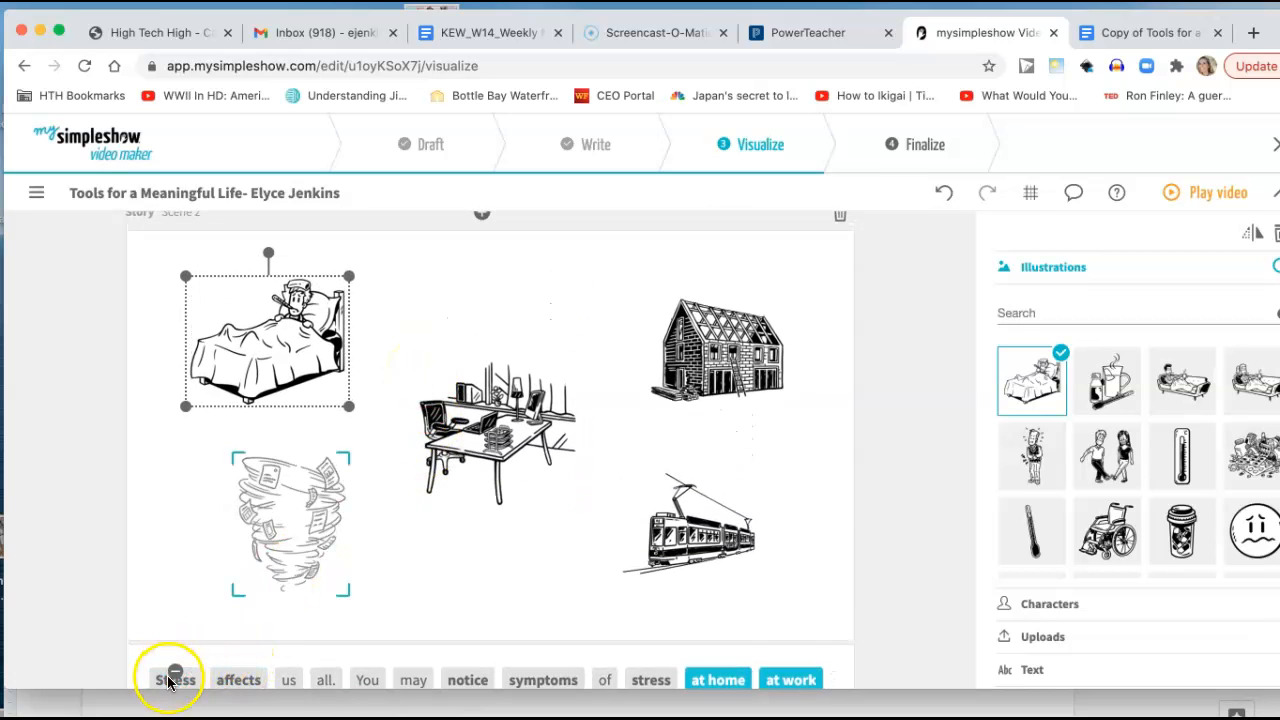
left_click(170, 680)
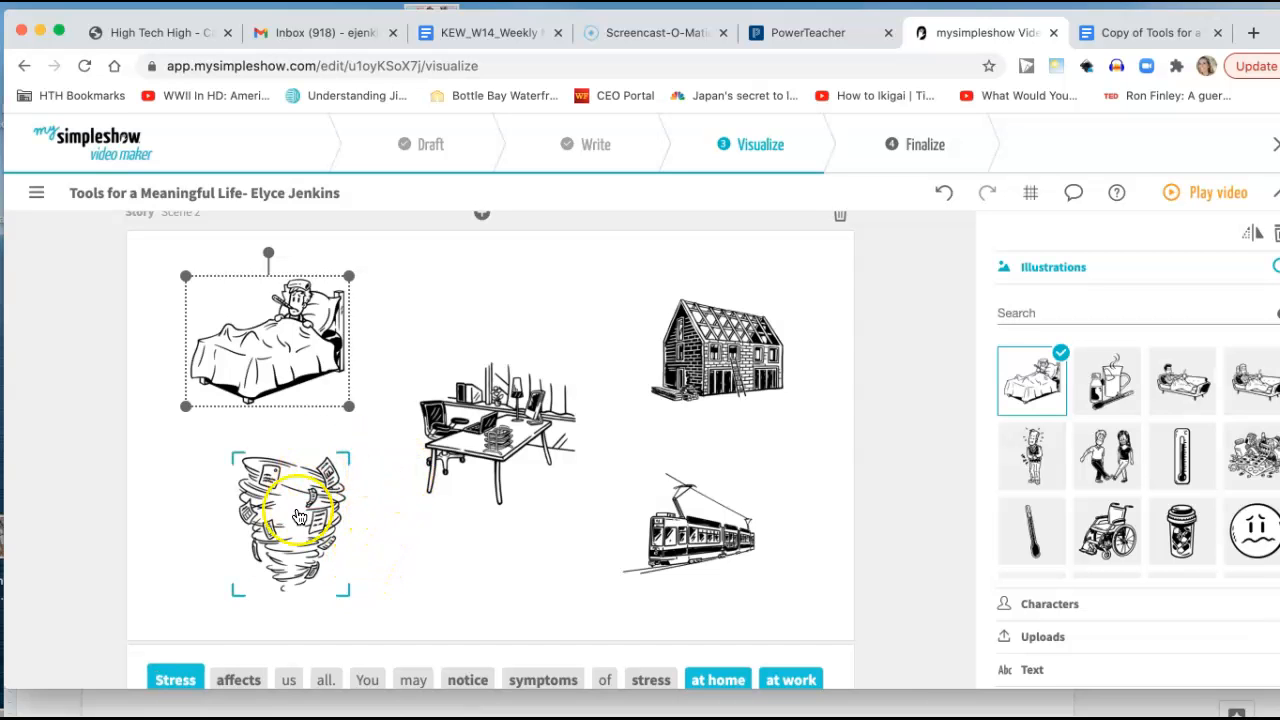
Move the sick-in-bed illustration next to the house, then place the whirlwind at the upper left of Scene 2 and enlarge it.
left_click_drag(254, 318, 531, 321)
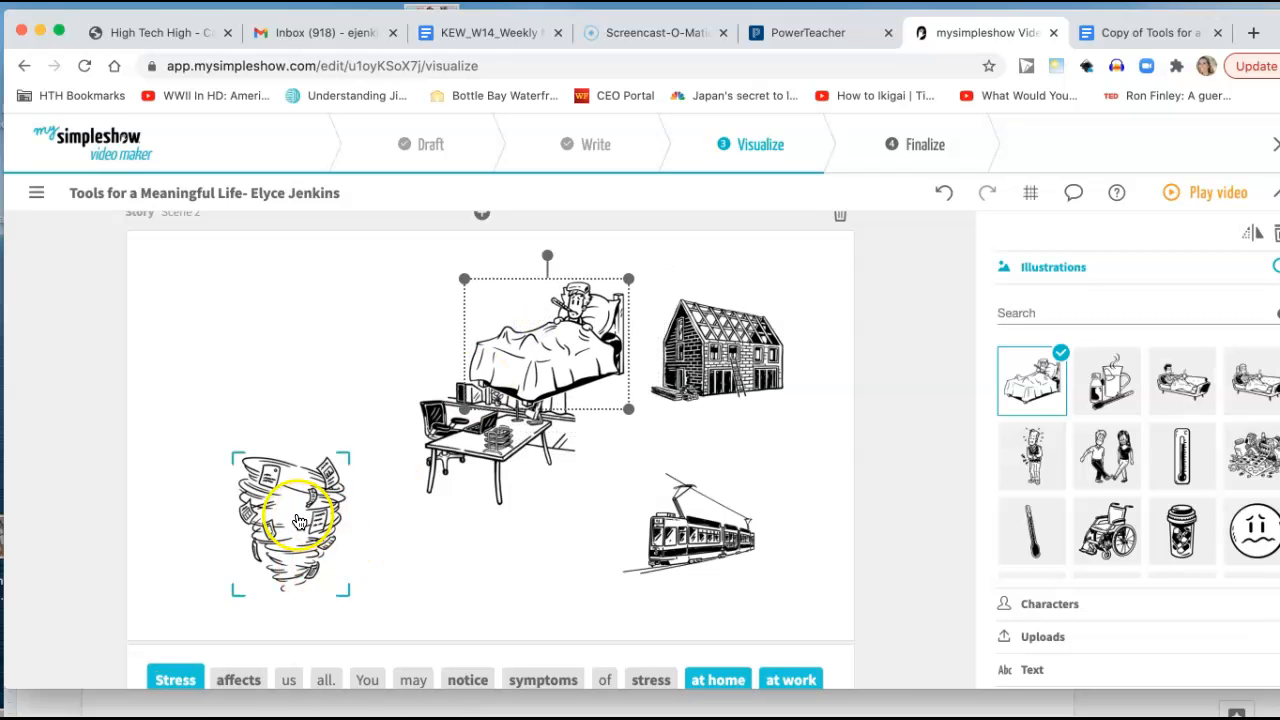
left_click_drag(292, 511, 204, 320)
left_click_drag(264, 425, 338, 513)
scroll(453, 592, "down", 2)
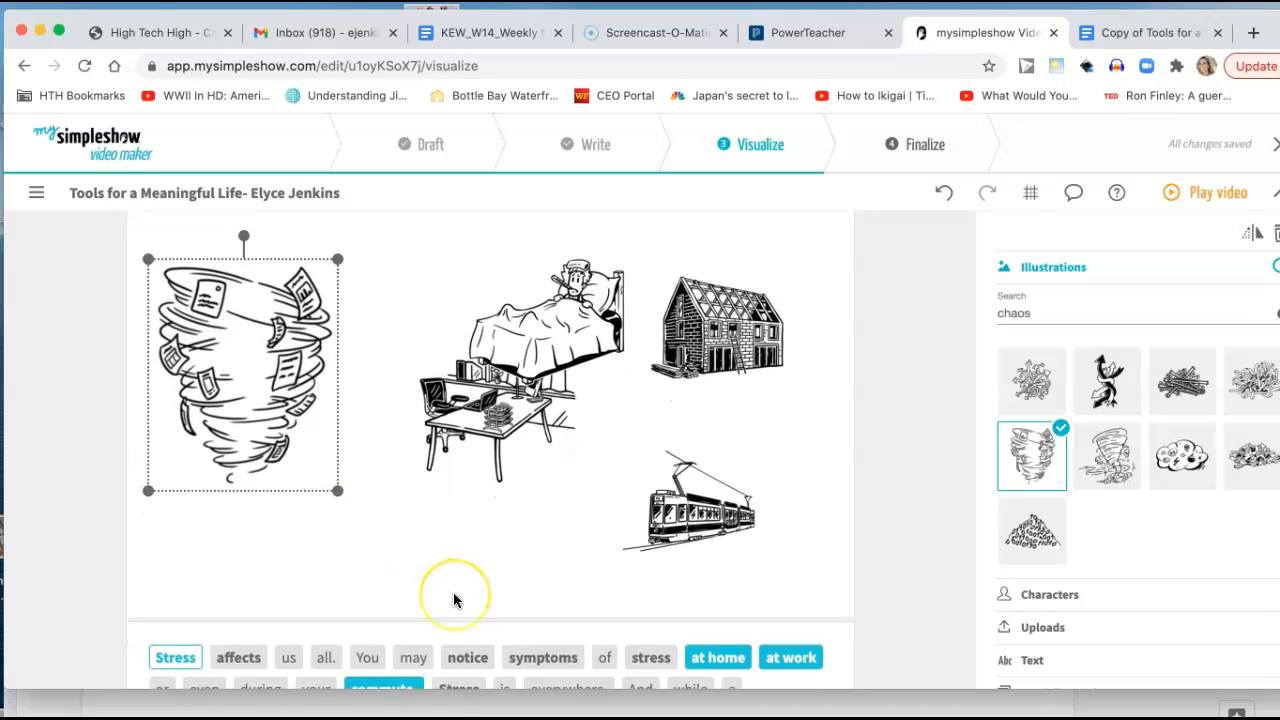
scroll(453, 598, "up", 1)
scroll(453, 598, "down", 2)
scroll(453, 598, "up", 1)
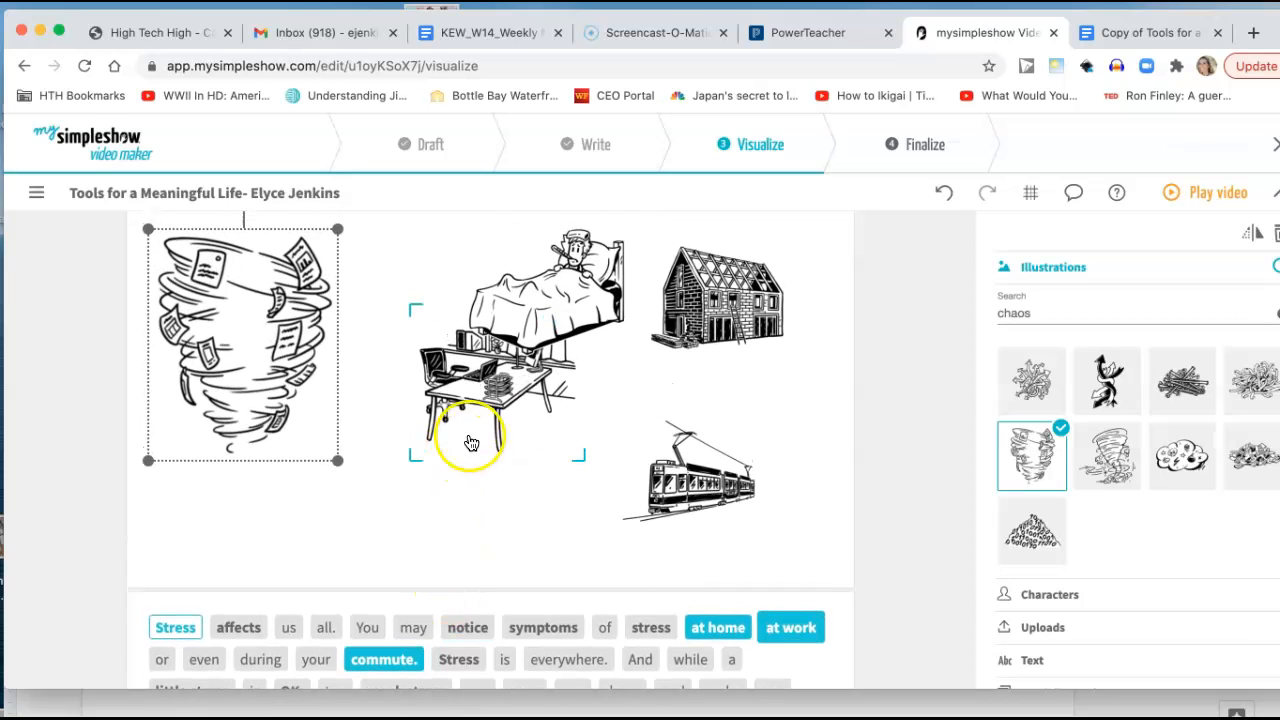
Stack the house, desk and tram in a column beside the whirlwind, and move the sick-in-bed illustration to the right side of Scene 2.
left_click(497, 388)
left_click_drag(497, 388, 612, 500)
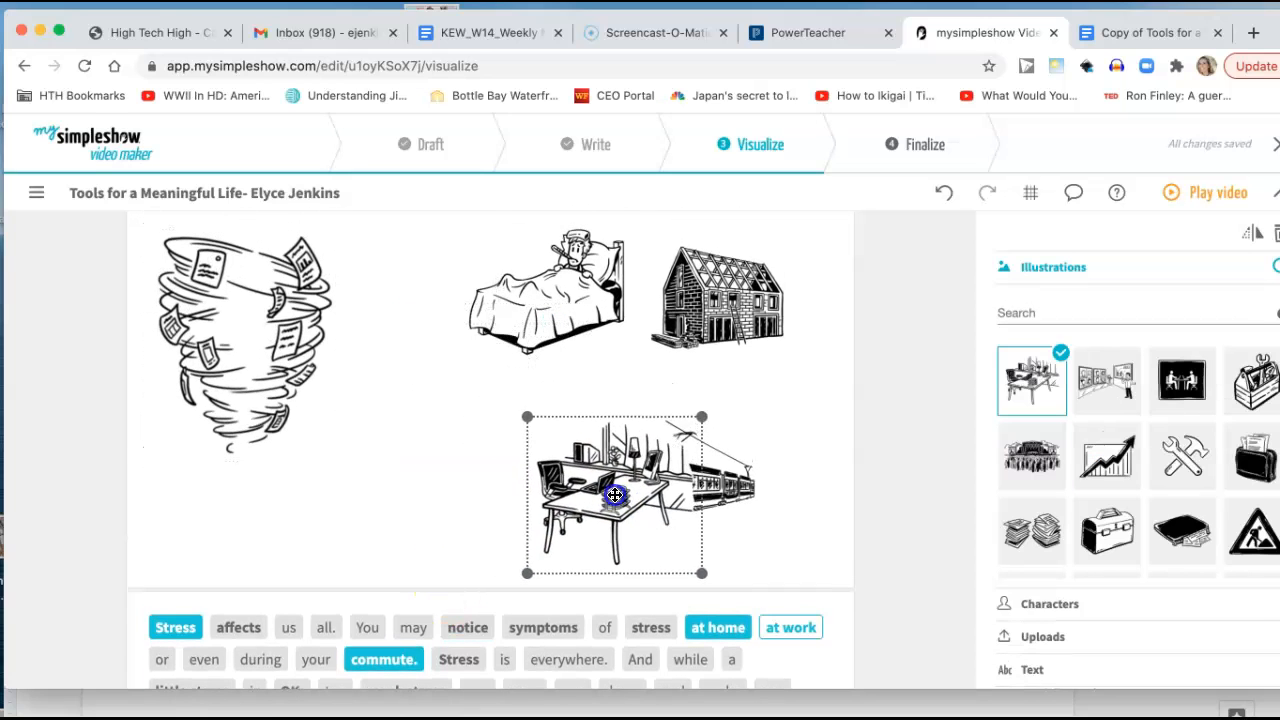
scroll(612, 500, "up", 2)
left_click_drag(673, 347, 392, 318)
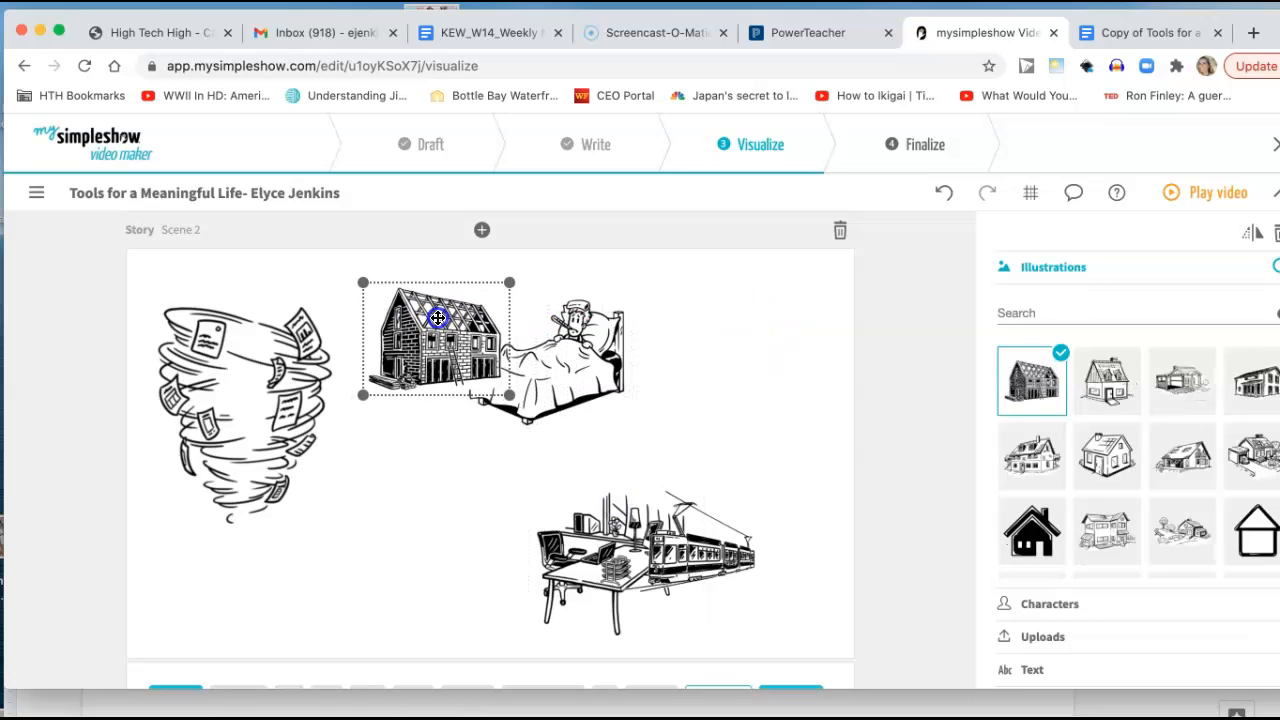
left_click_drag(601, 357, 792, 349)
left_click_drag(610, 575, 457, 491)
left_click_drag(400, 386, 434, 331)
left_click_drag(423, 471, 425, 441)
left_click_drag(676, 558, 436, 605)
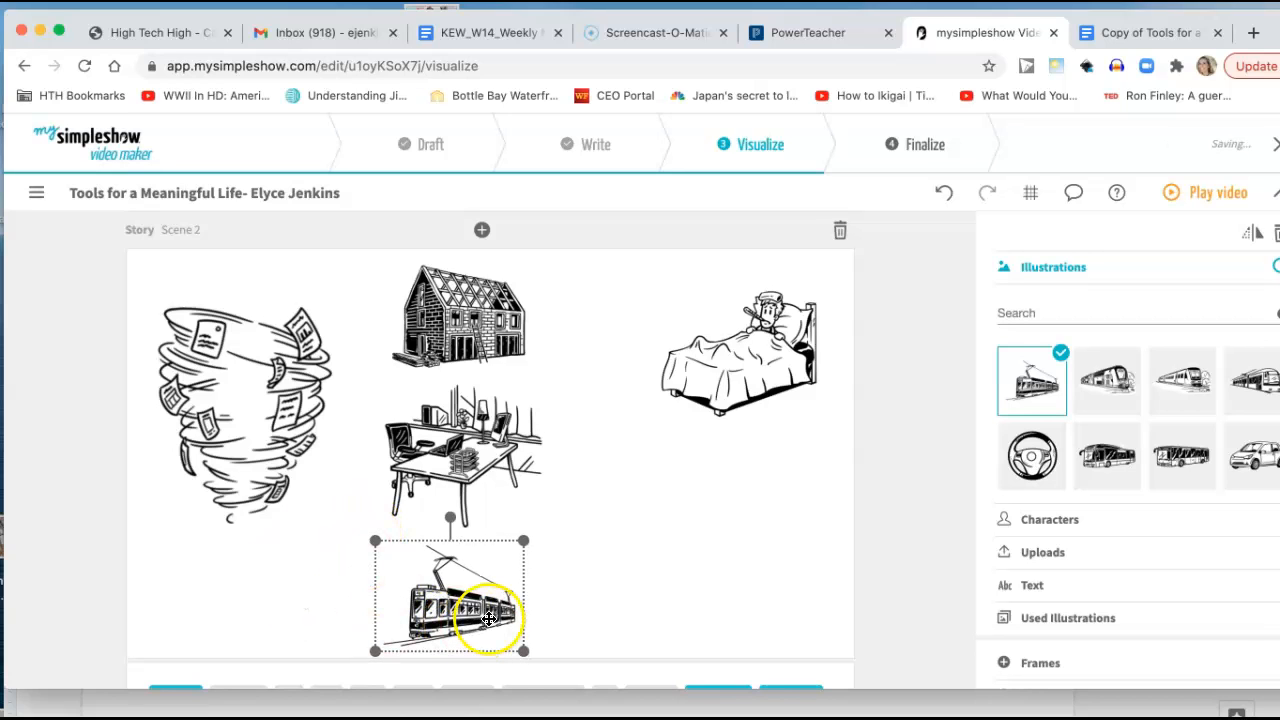
Replace the tram in Scene 2 with the car, and the unfinished house with the finished house with dormer windows and a chimney.
left_click(1250, 462)
left_click(484, 602)
left_click(457, 457)
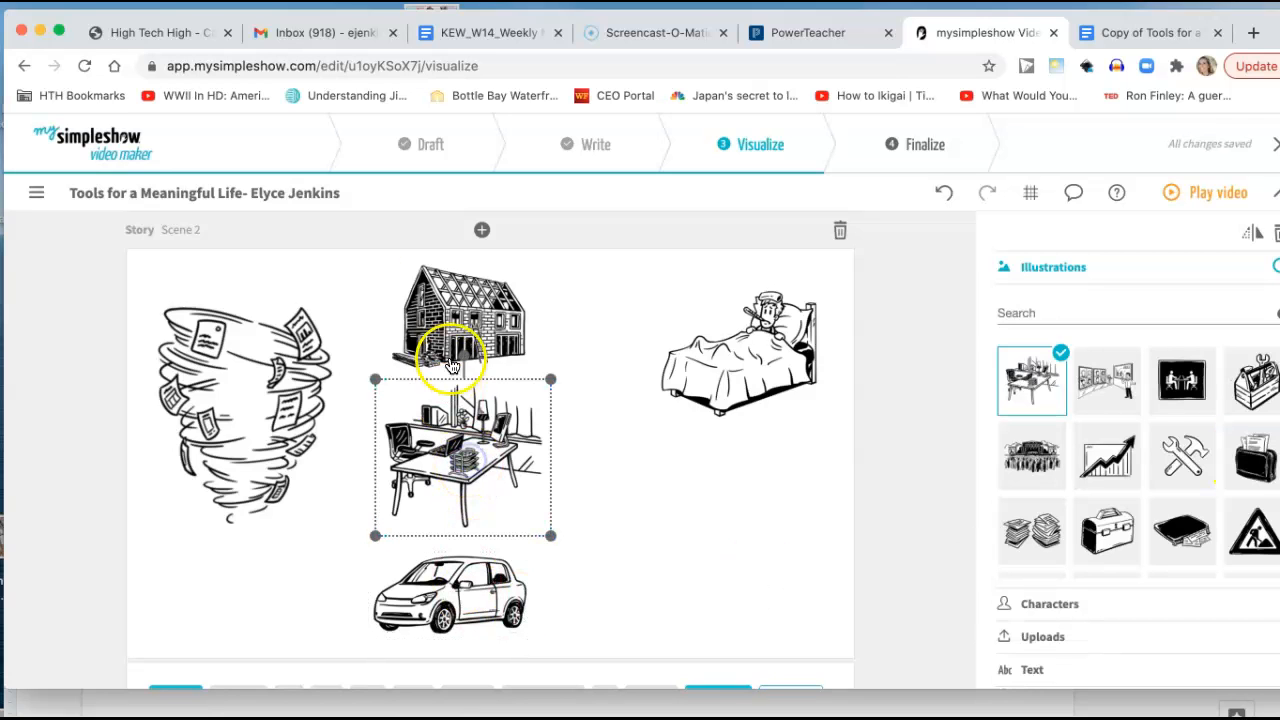
left_click(455, 350)
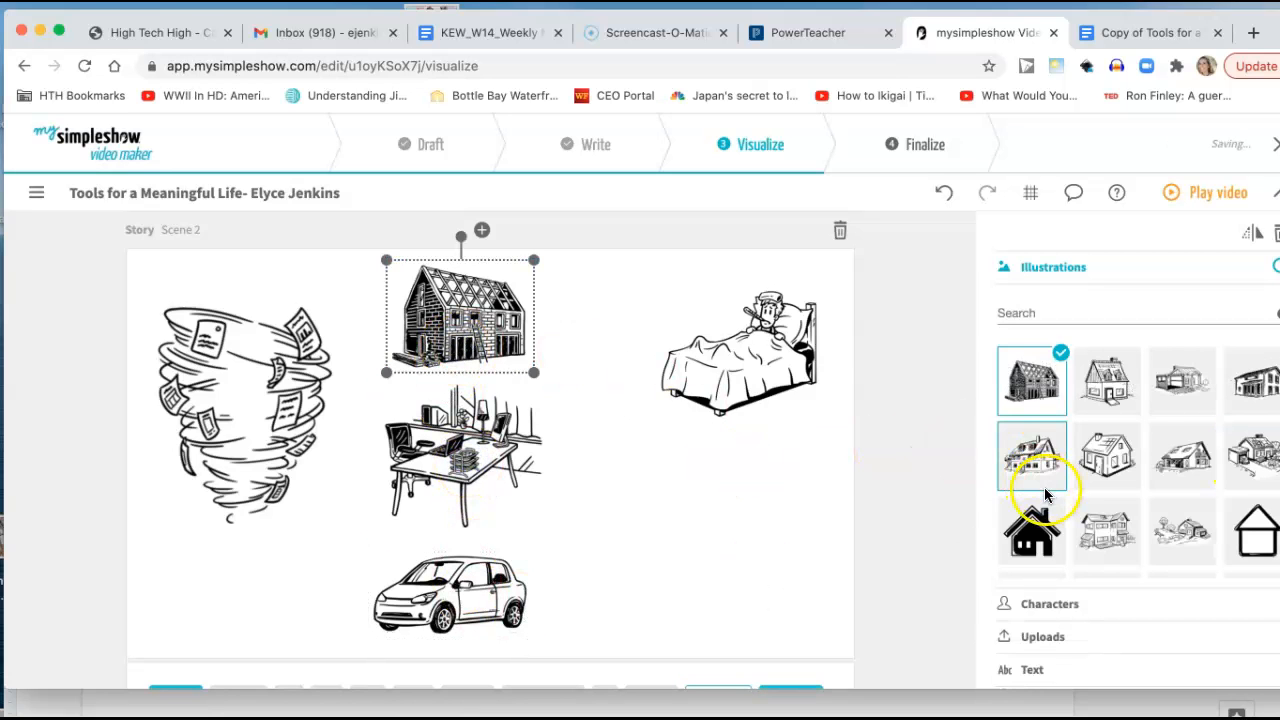
left_click(1032, 457)
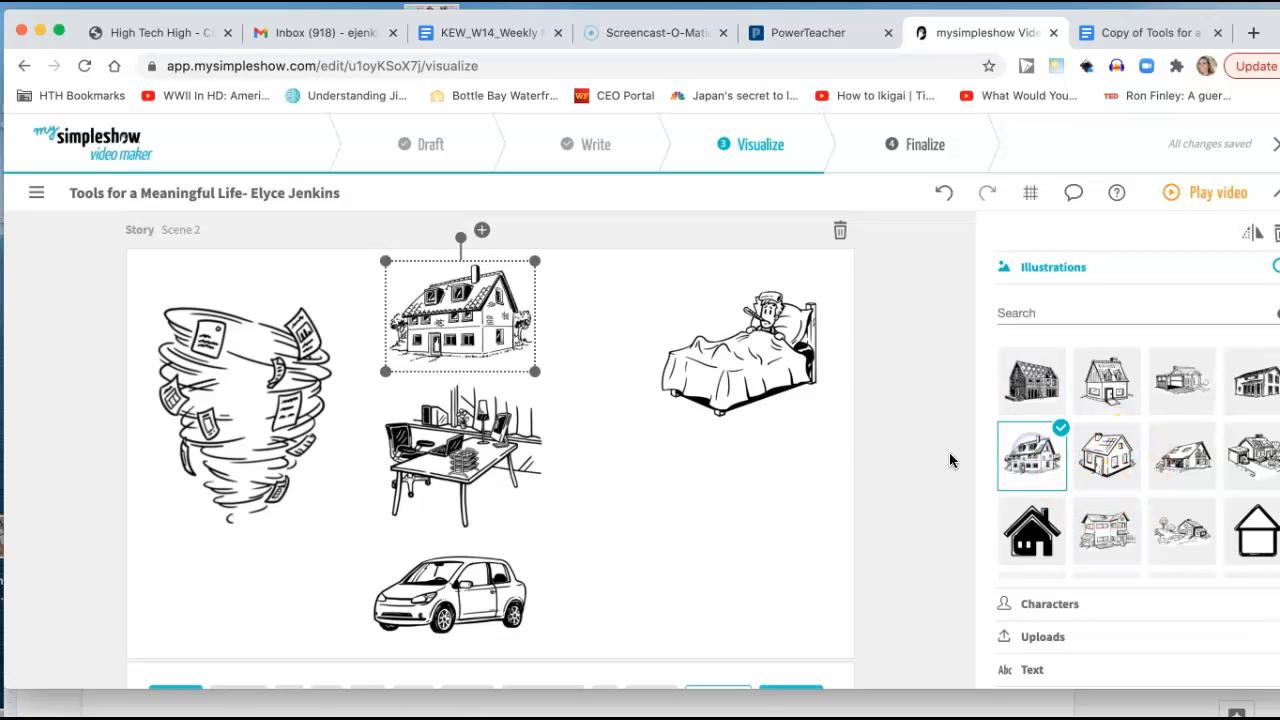
Replace the sick-in-bed illustration with the sweating man holding his stomach and enlarge him to nearly the full height of Scene 2.
left_click(467, 479)
scroll(468, 485, "down", 3)
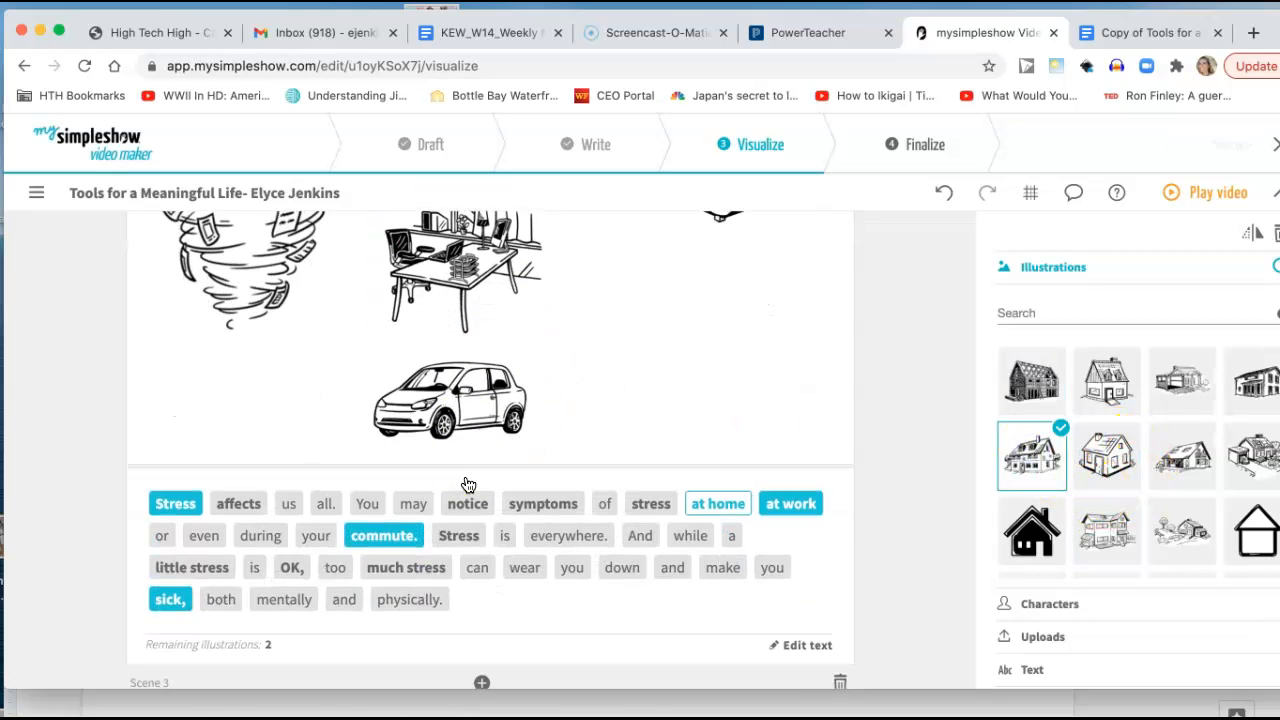
scroll(571, 357, "up", 3)
left_click(706, 358)
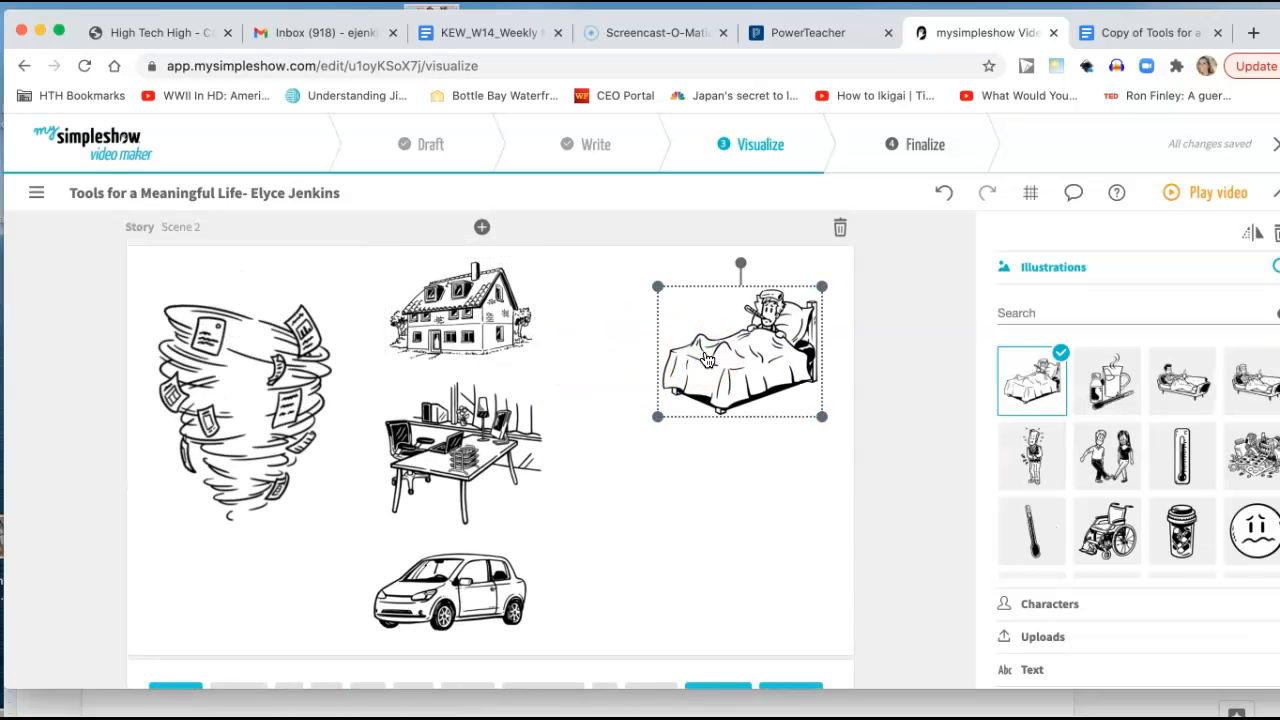
left_click(1044, 461)
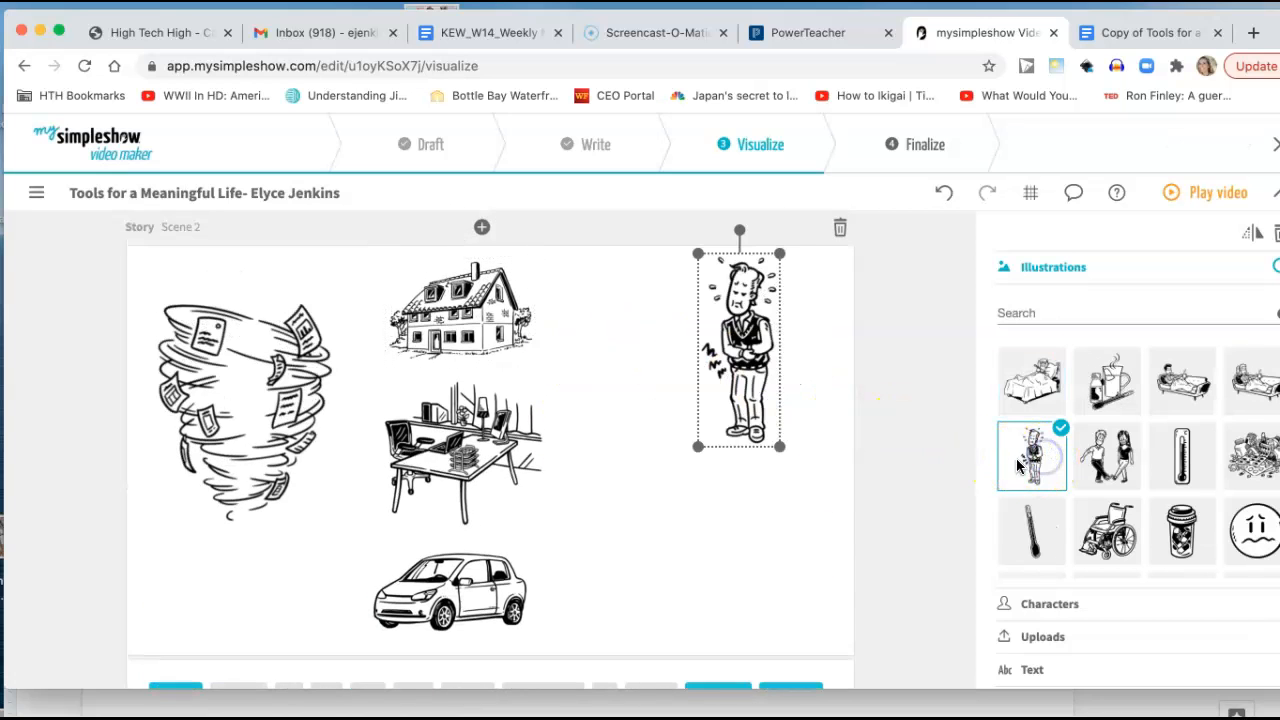
left_click_drag(698, 447, 632, 580)
scroll(820, 522, "down", 2)
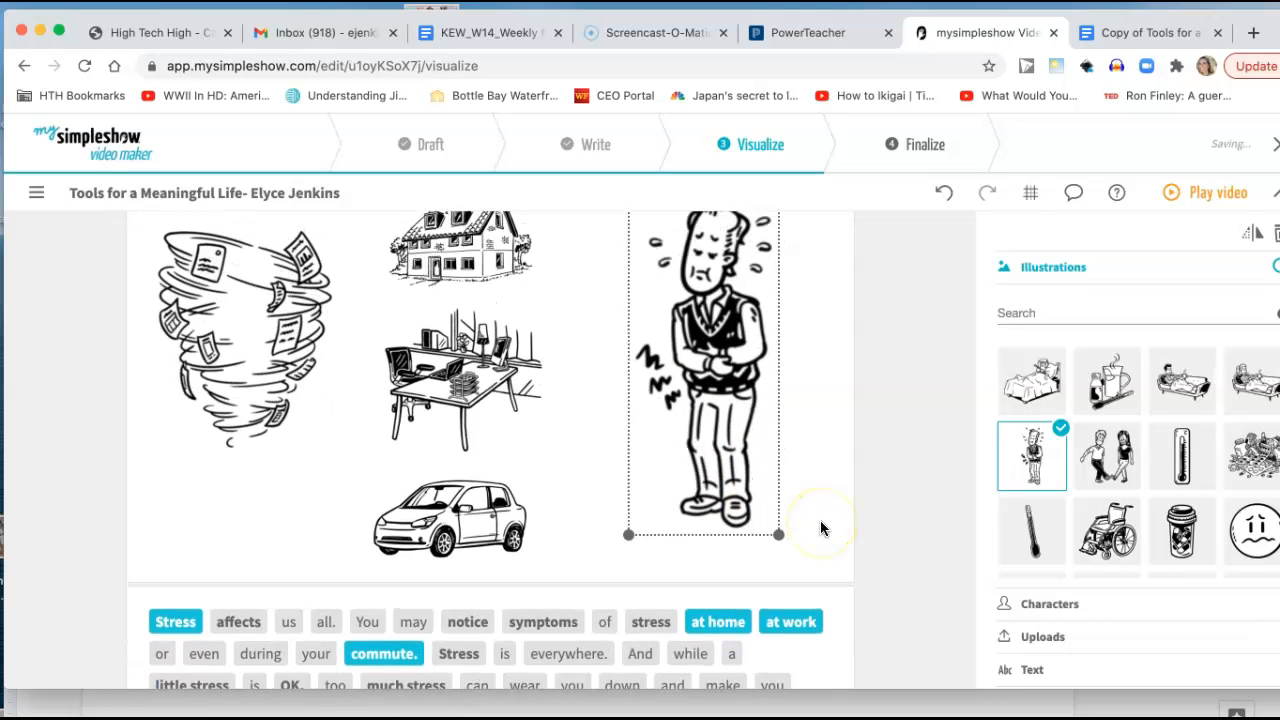
Replace the illustration for the keyword "sick," with the text "Sick!" and tilt it slightly counterclockwise.
scroll(820, 528, "up", 2)
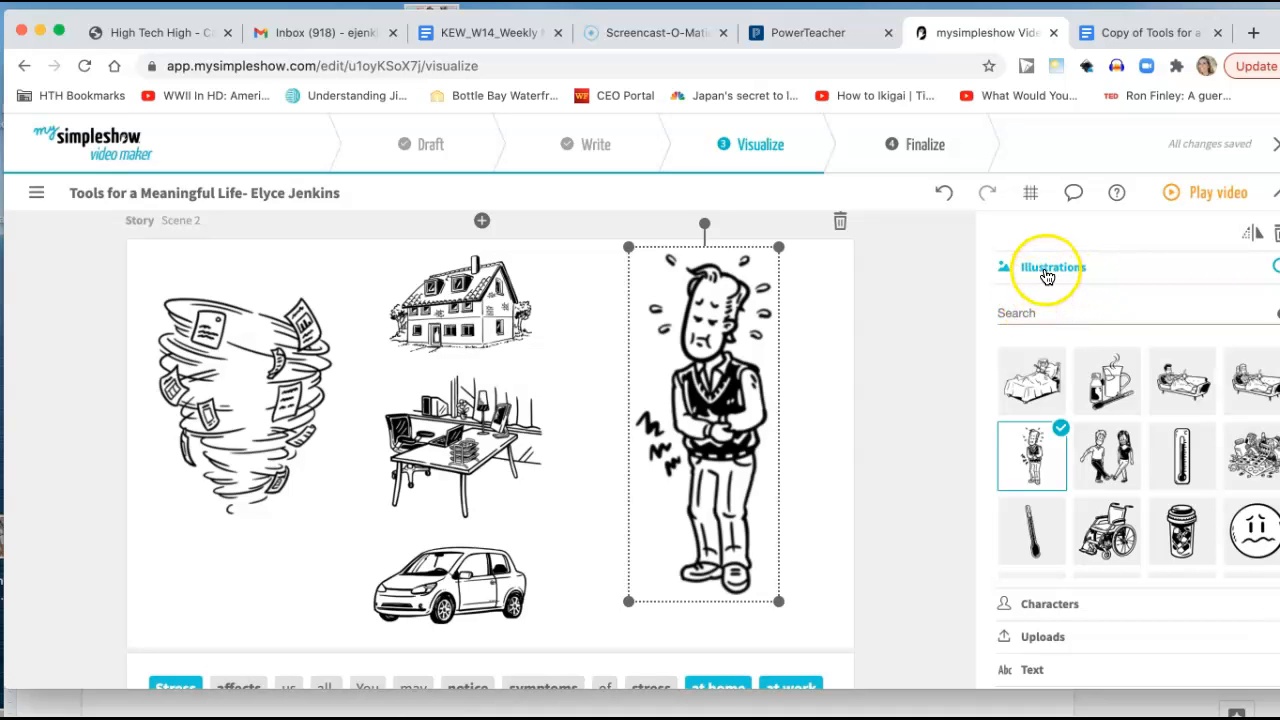
left_click(1047, 276)
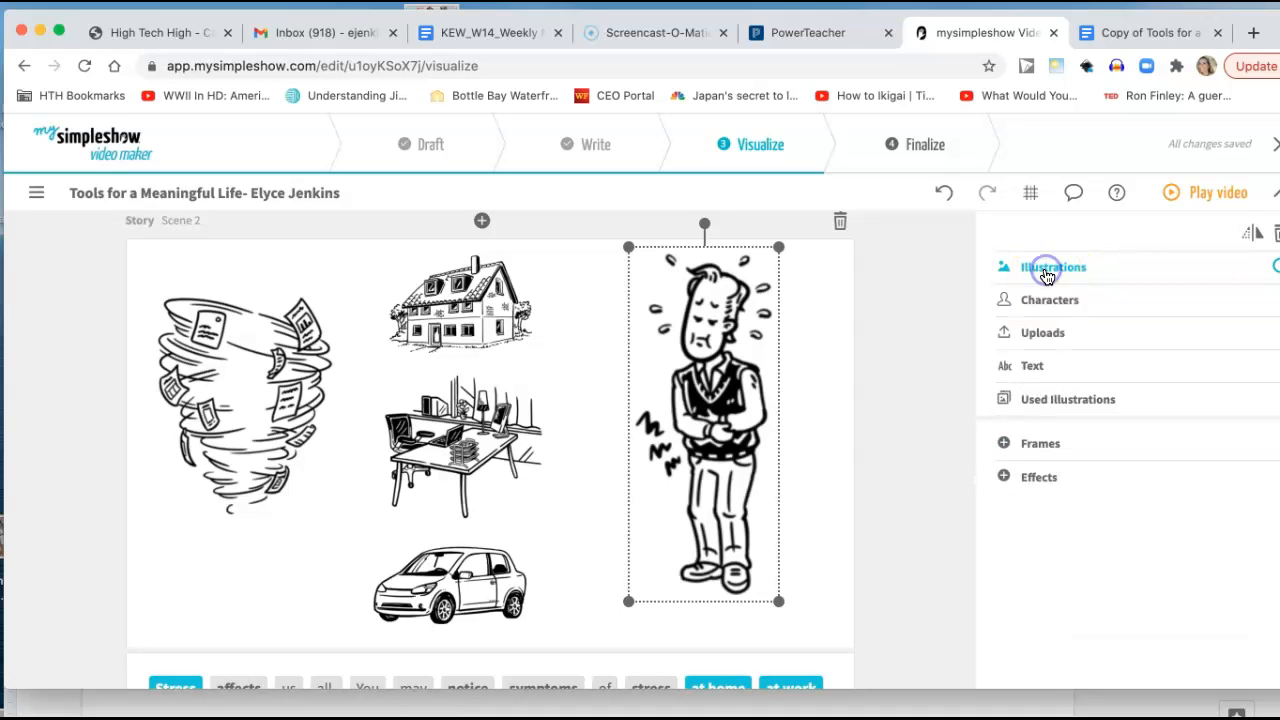
left_click(1036, 367)
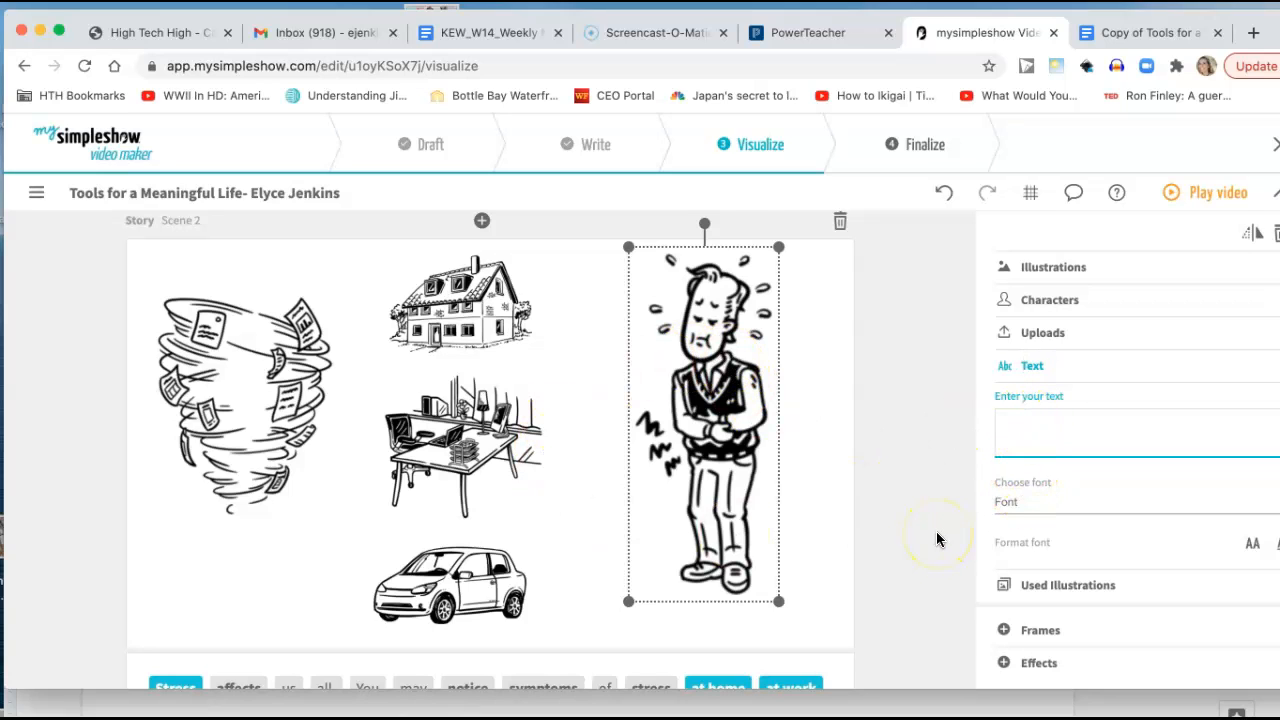
type("Sick")
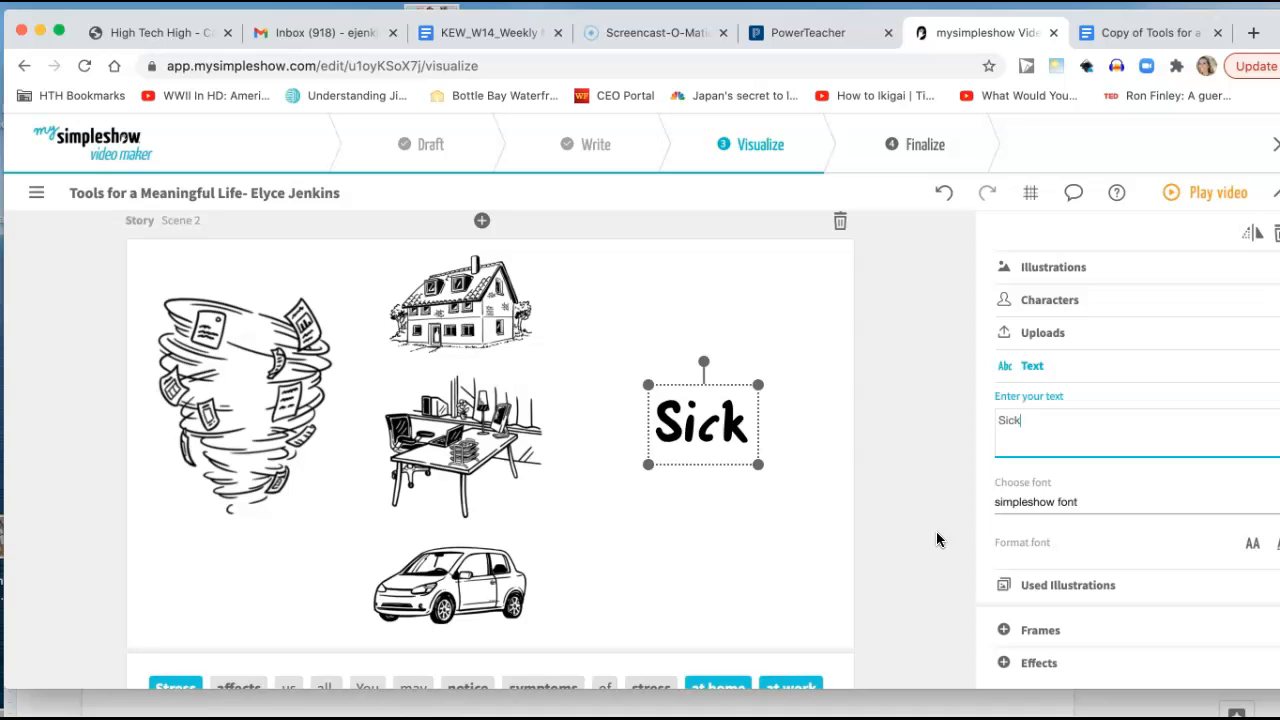
type("!")
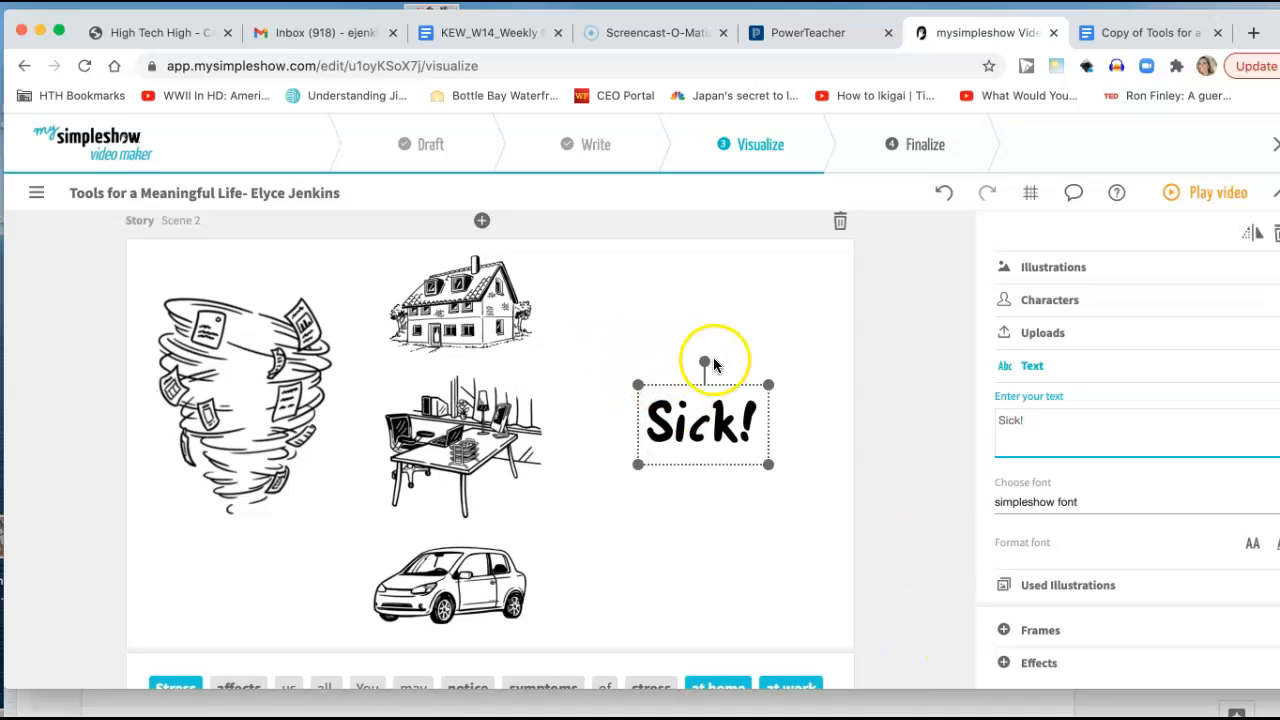
mouse_move(705, 361)
left_mouse_down()
mouse_move(654, 369)
mouse_move(681, 364)
left_mouse_up()
Deactivate the keyword "sick," in Scene 2 and activate it again to restore its "Sick!" text.
scroll(848, 521, "down", 4)
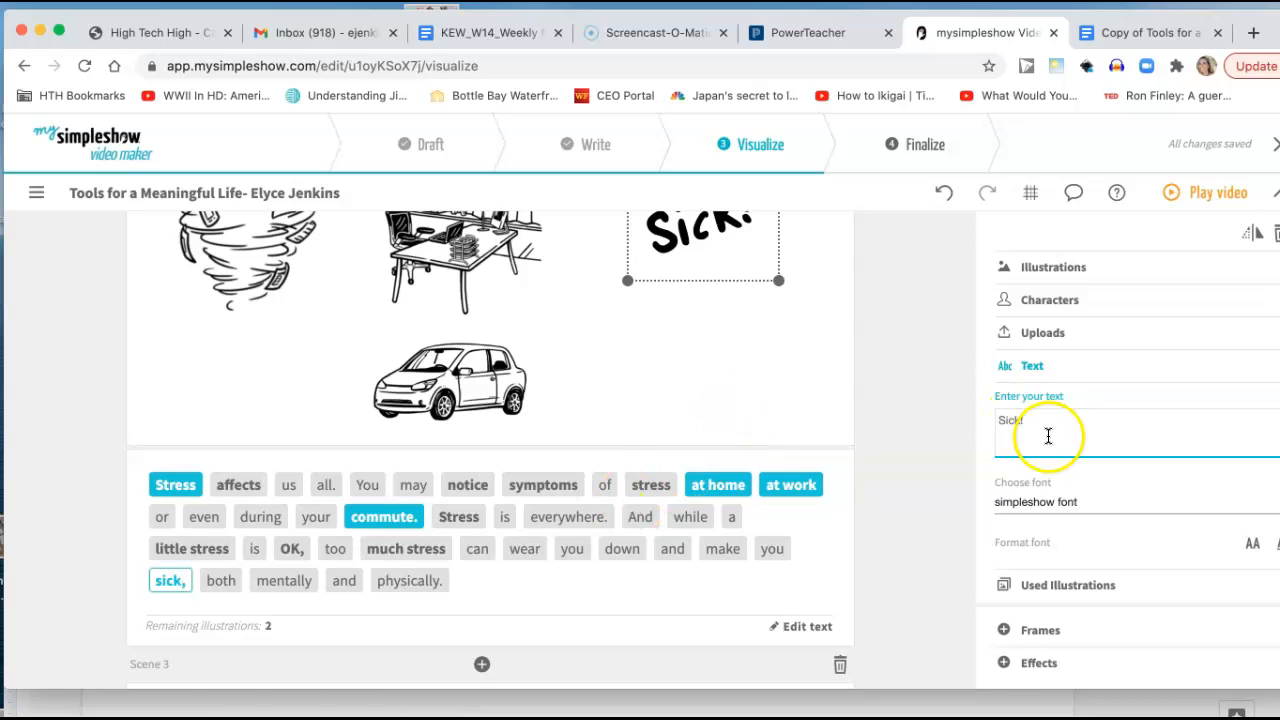
left_click(168, 580)
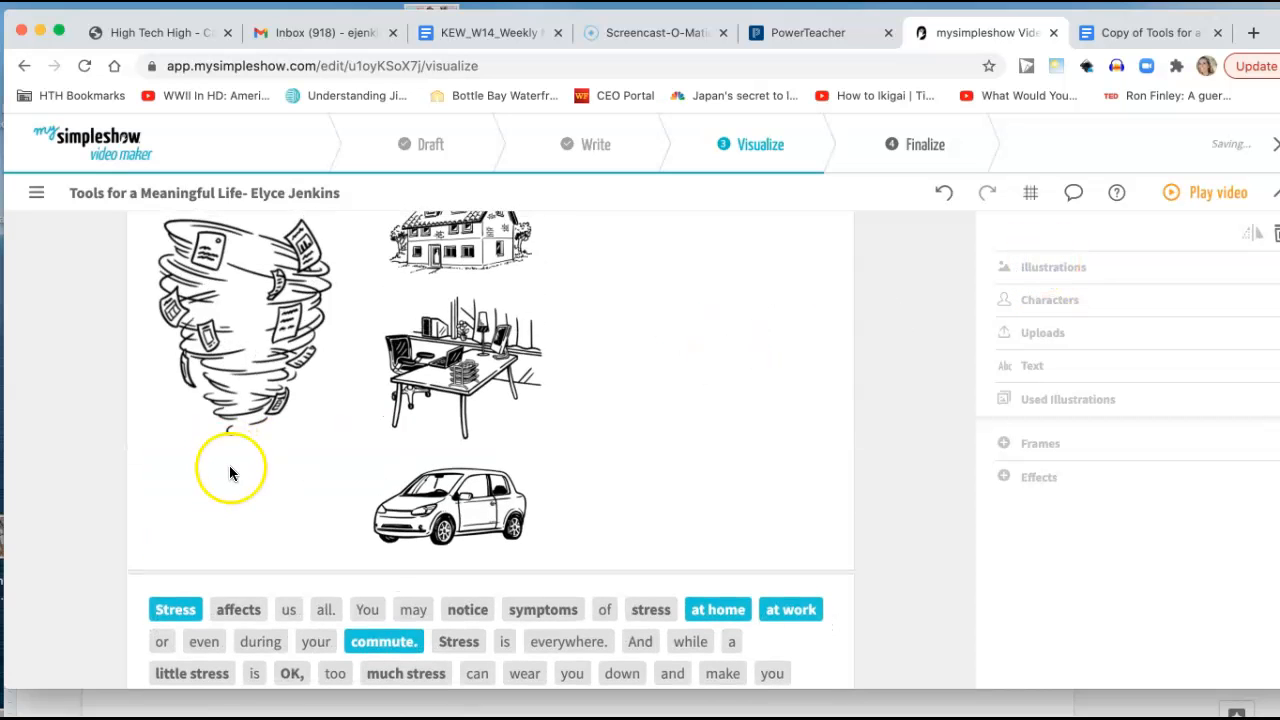
scroll(215, 480, "down", 3)
left_click(168, 538)
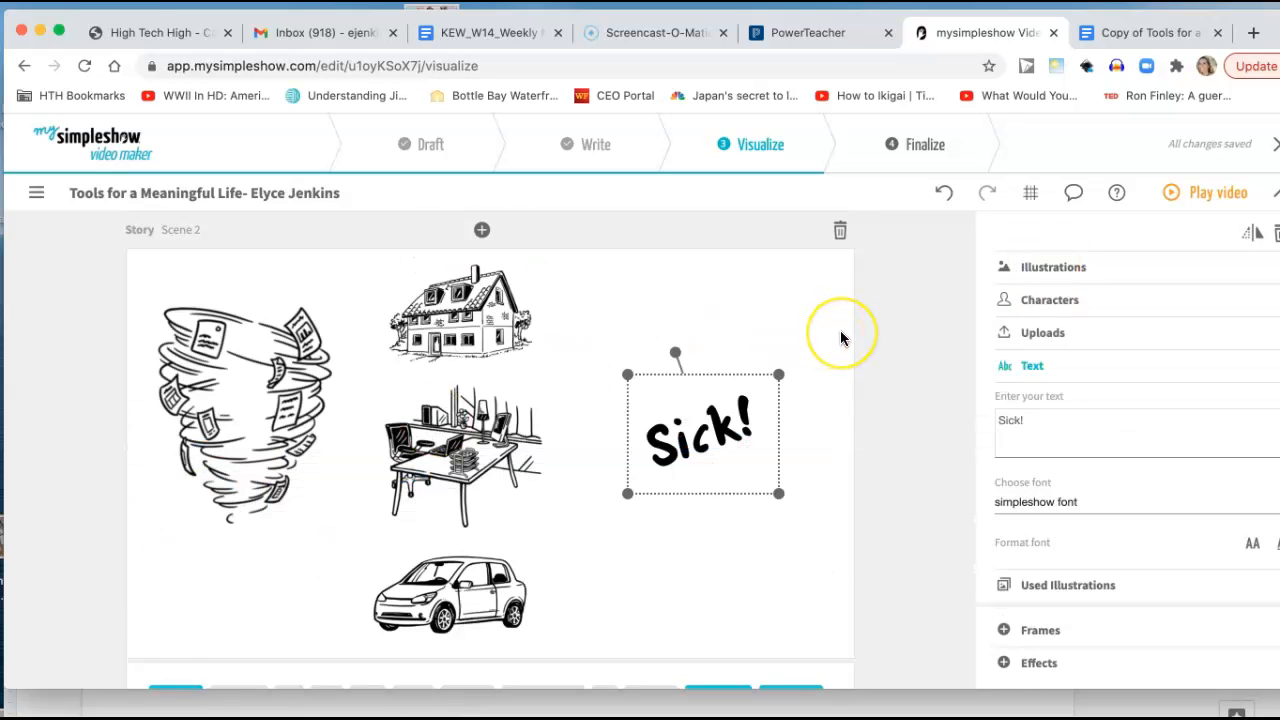
Switch the keyword "sick," in Scene 2 back to the sweating man illustration and activate "mentally" with the text "Sick!".
left_click(1078, 268)
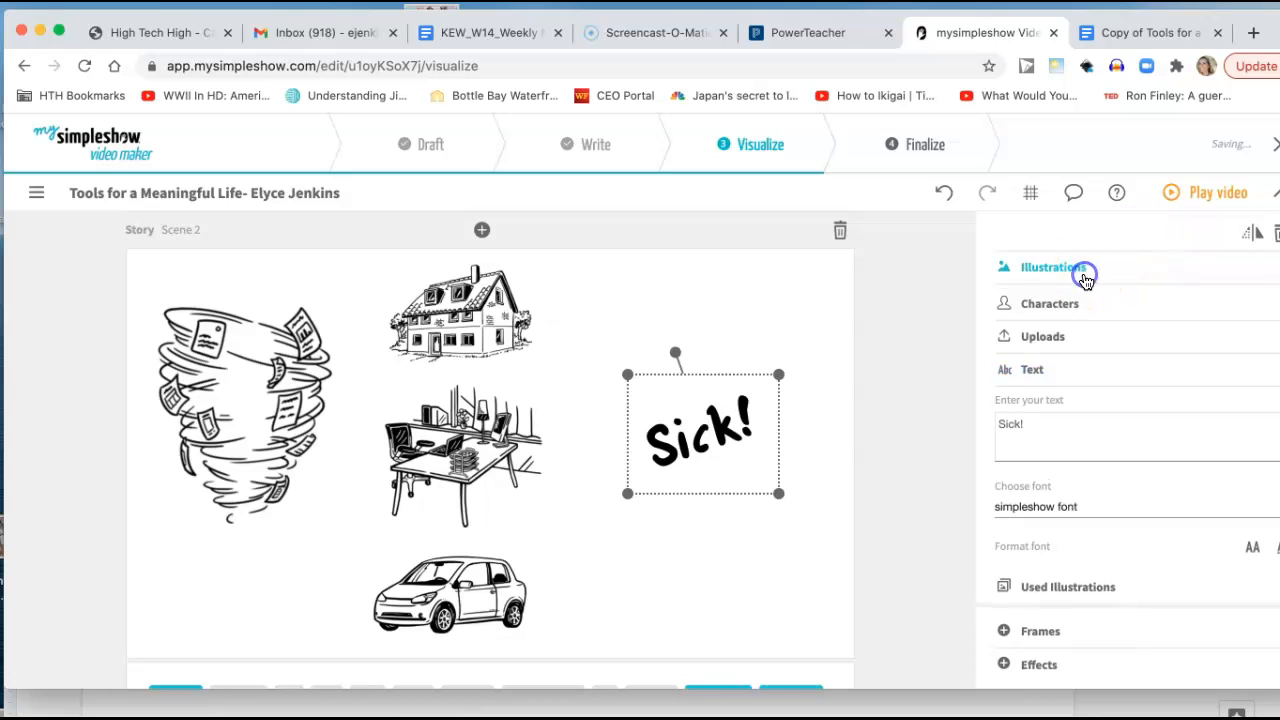
left_click(1038, 460)
scroll(655, 545, "down", 2)
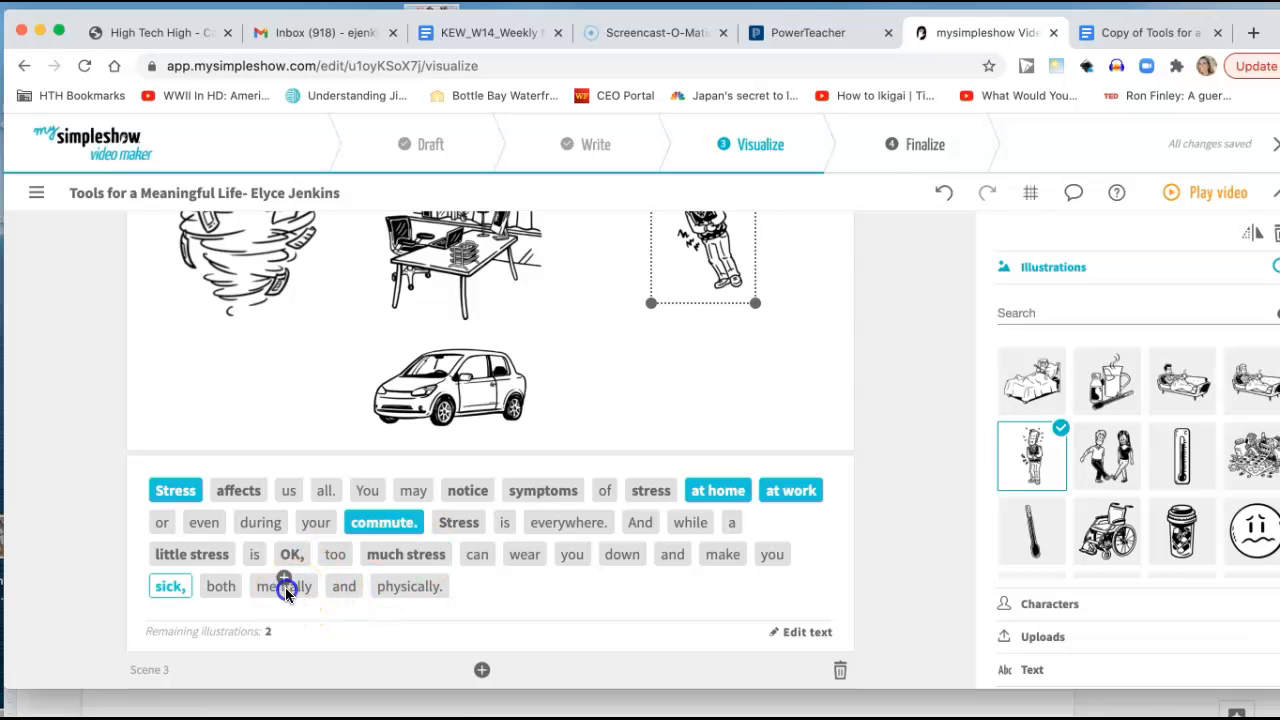
left_click(285, 587)
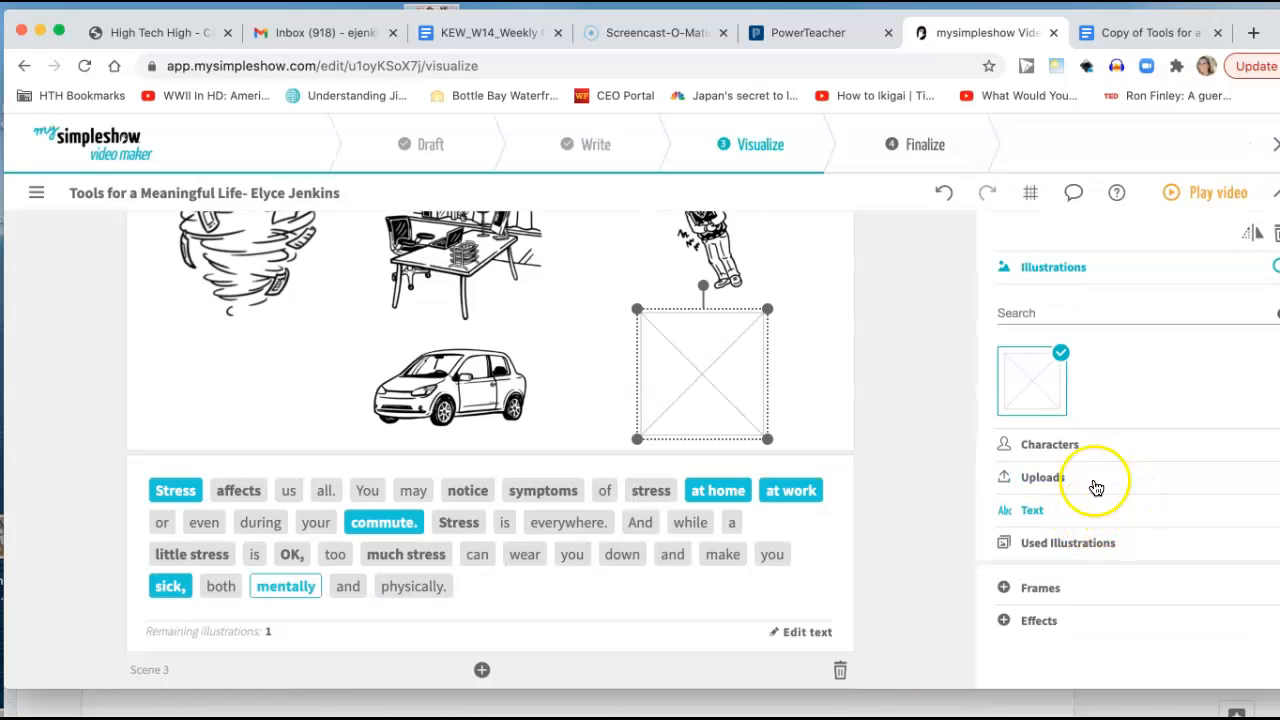
left_click(1054, 270)
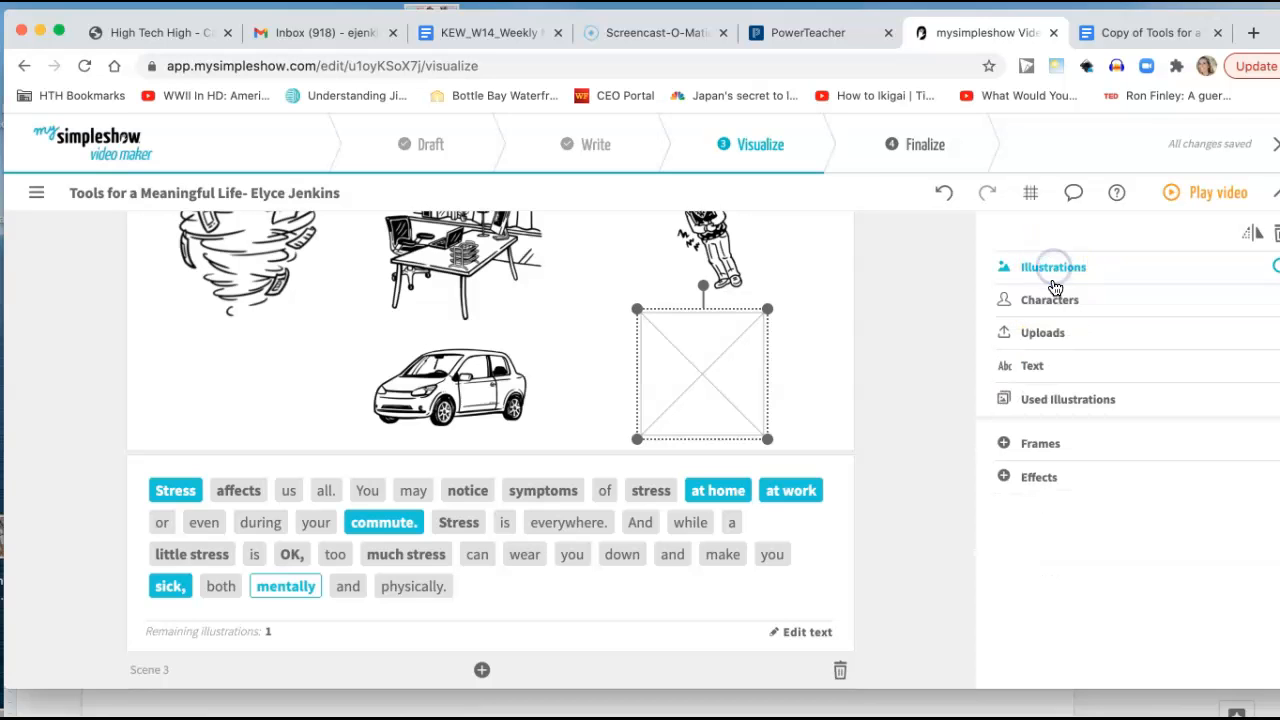
left_click(1050, 366)
type("Sick!")
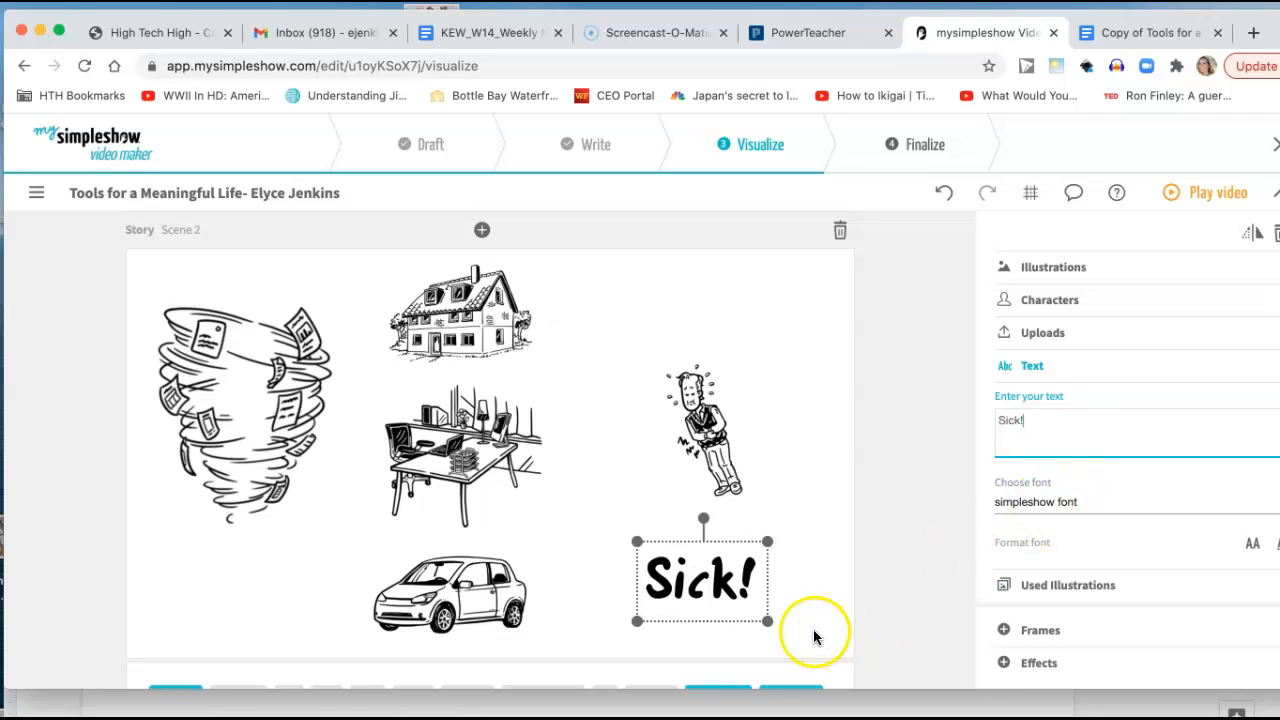
Straighten and enlarge the sweating man in Scene 2 and shift the "Sick!" text so it sits centered below him.
left_click(722, 465)
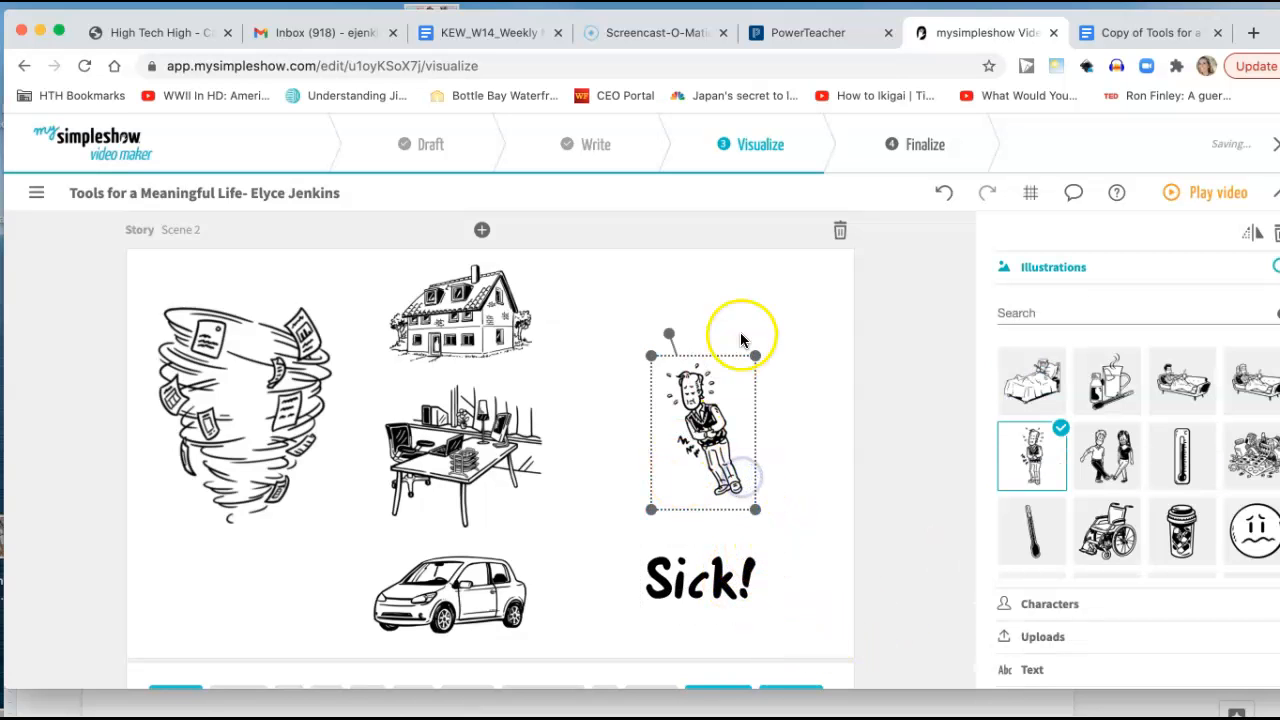
left_click_drag(664, 344, 777, 308)
left_click(665, 580)
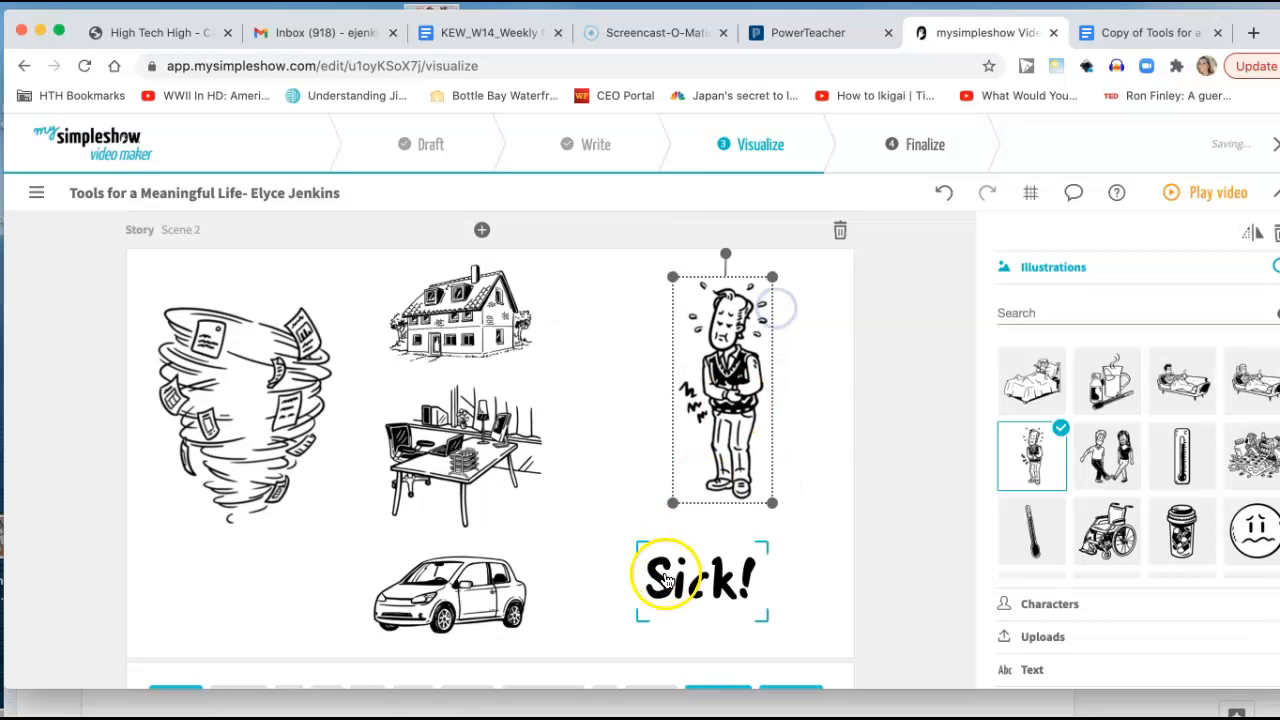
left_click_drag(667, 579, 697, 575)
left_click_drag(697, 575, 704, 572)
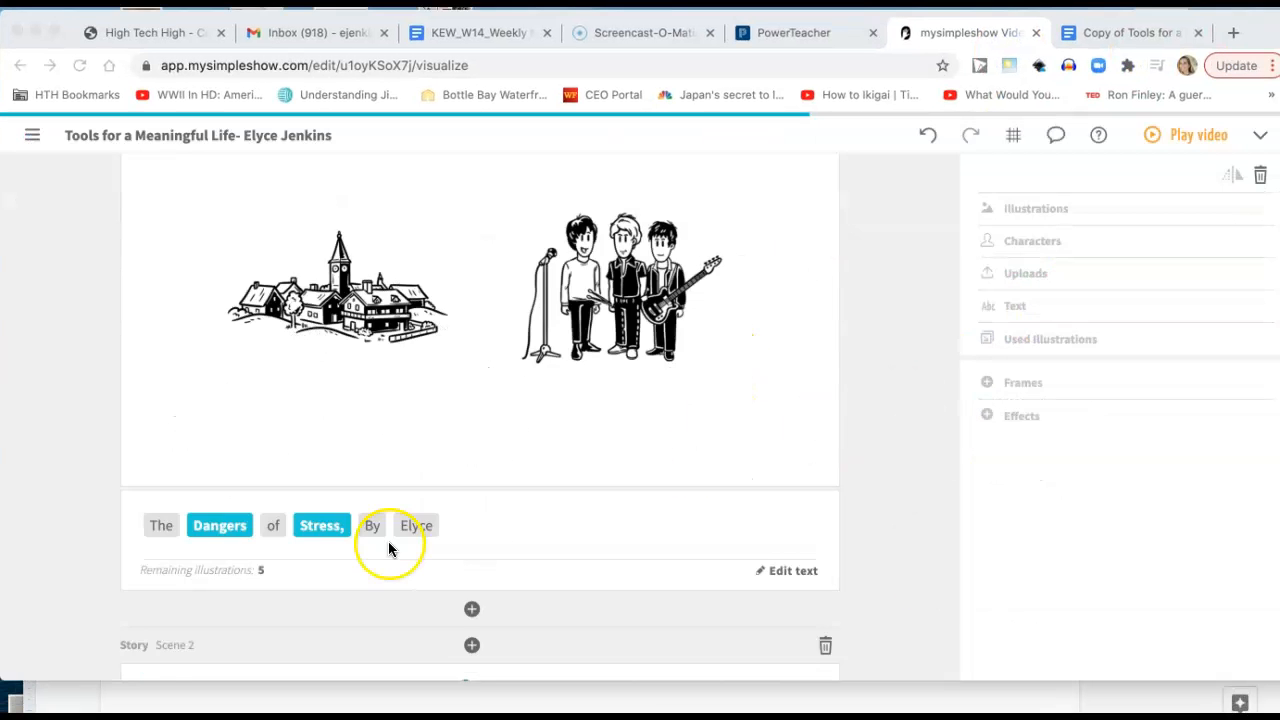
Review Scene 2, play the video preview into Scene 3, and close it.
scroll(388, 541, "down", 5)
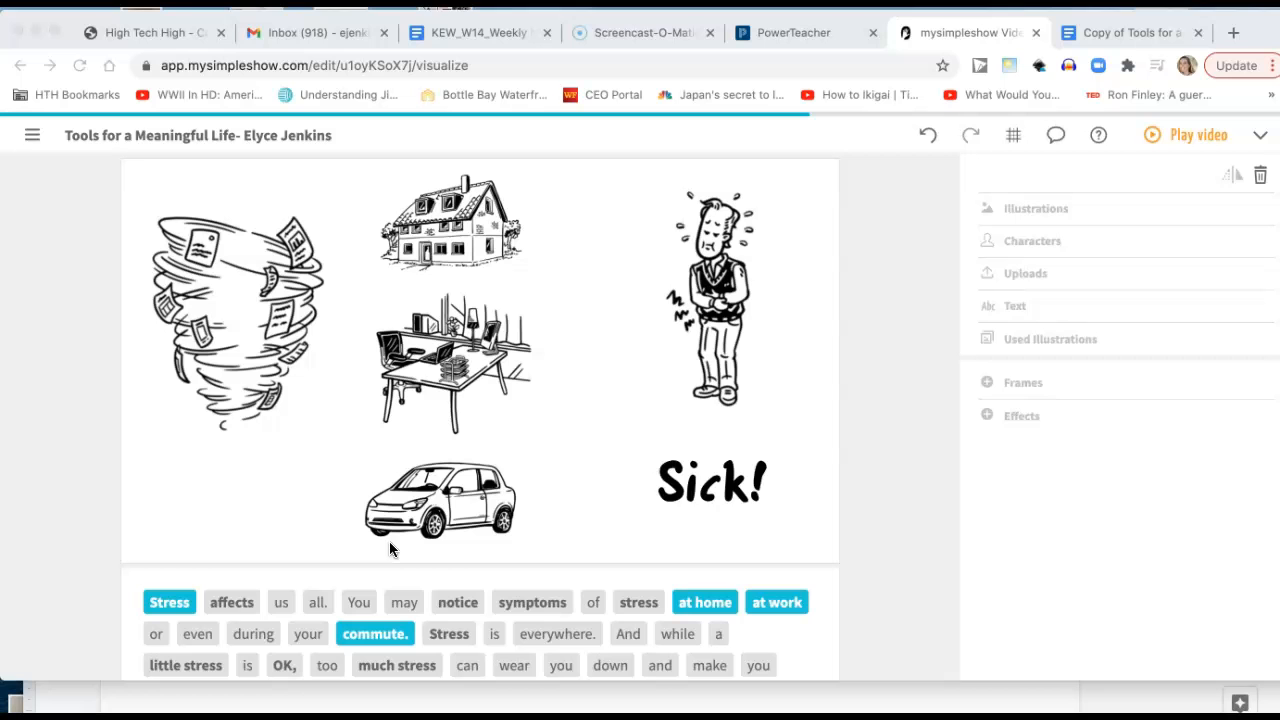
scroll(606, 480, "down", 2)
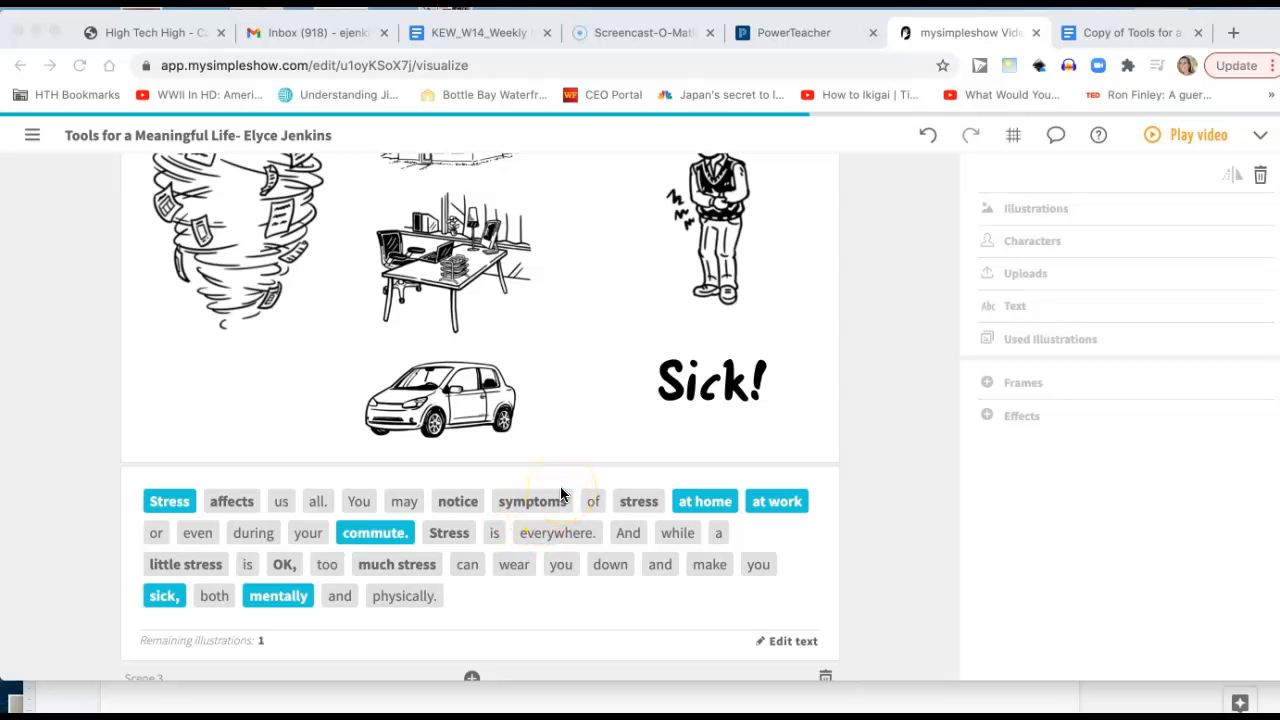
scroll(561, 494, "up", 2)
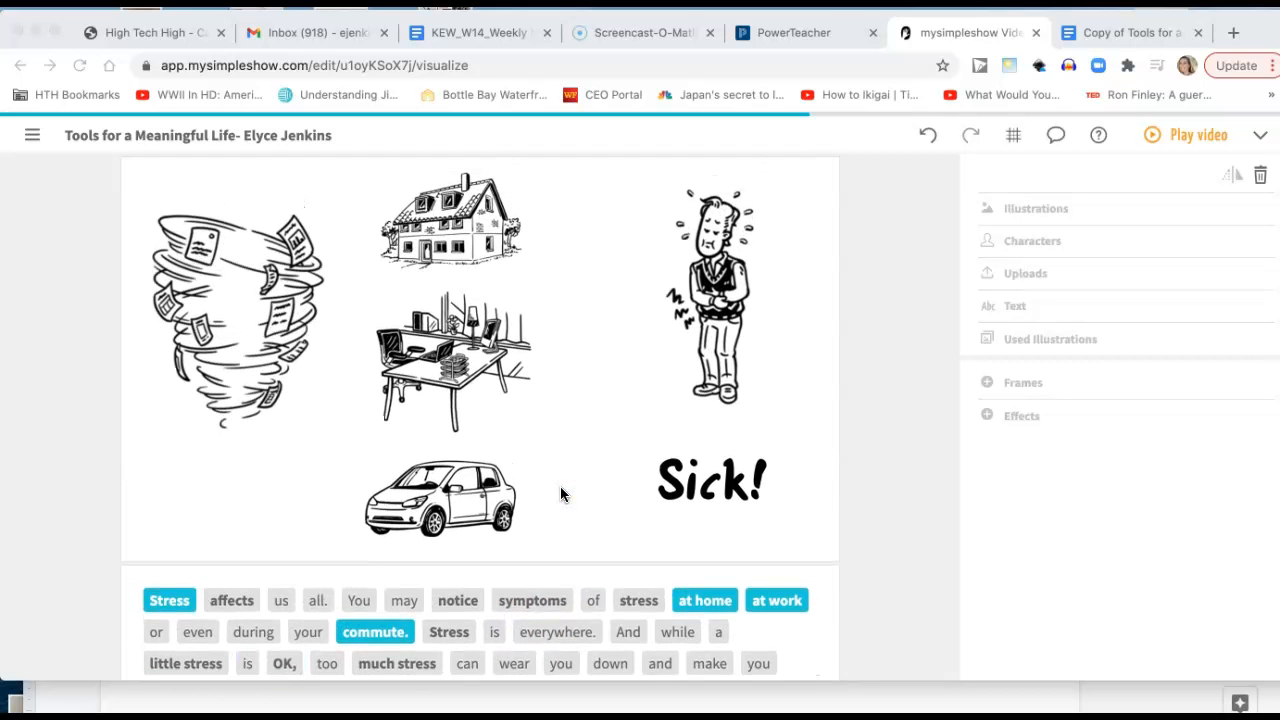
scroll(561, 494, "up", 1)
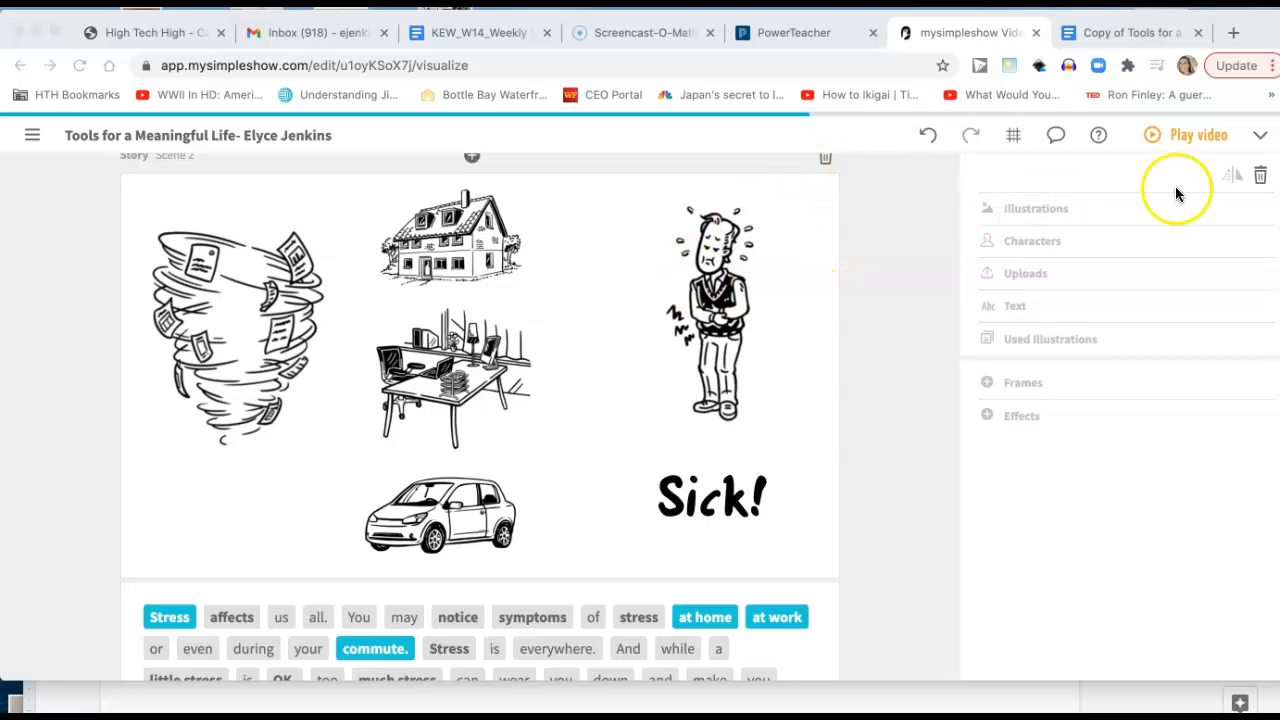
left_click(1187, 141)
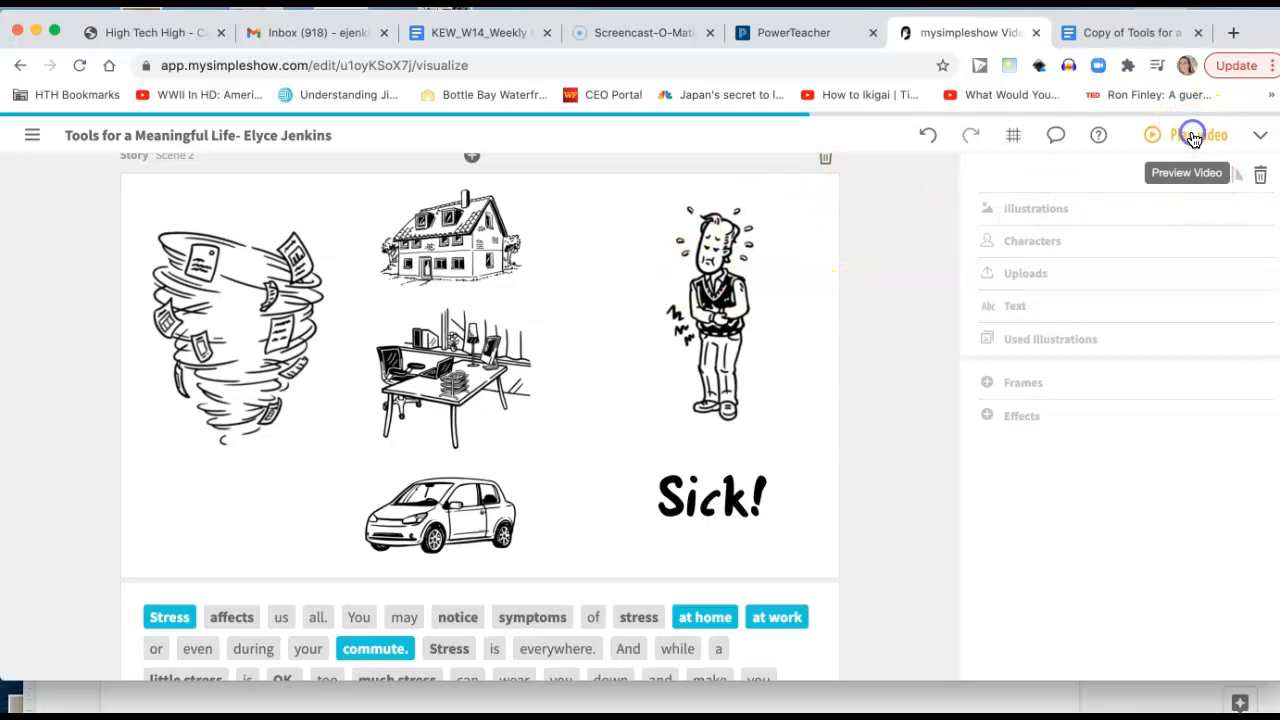
left_click(1192, 138)
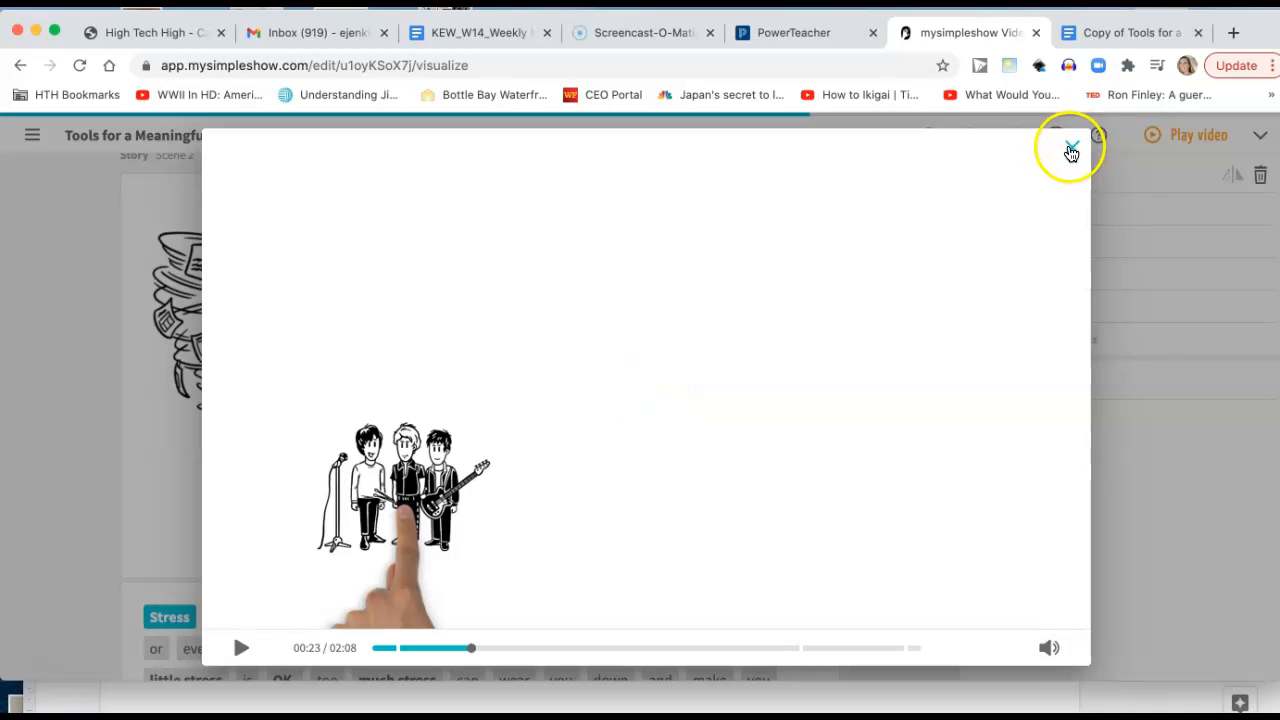
left_click(1070, 148)
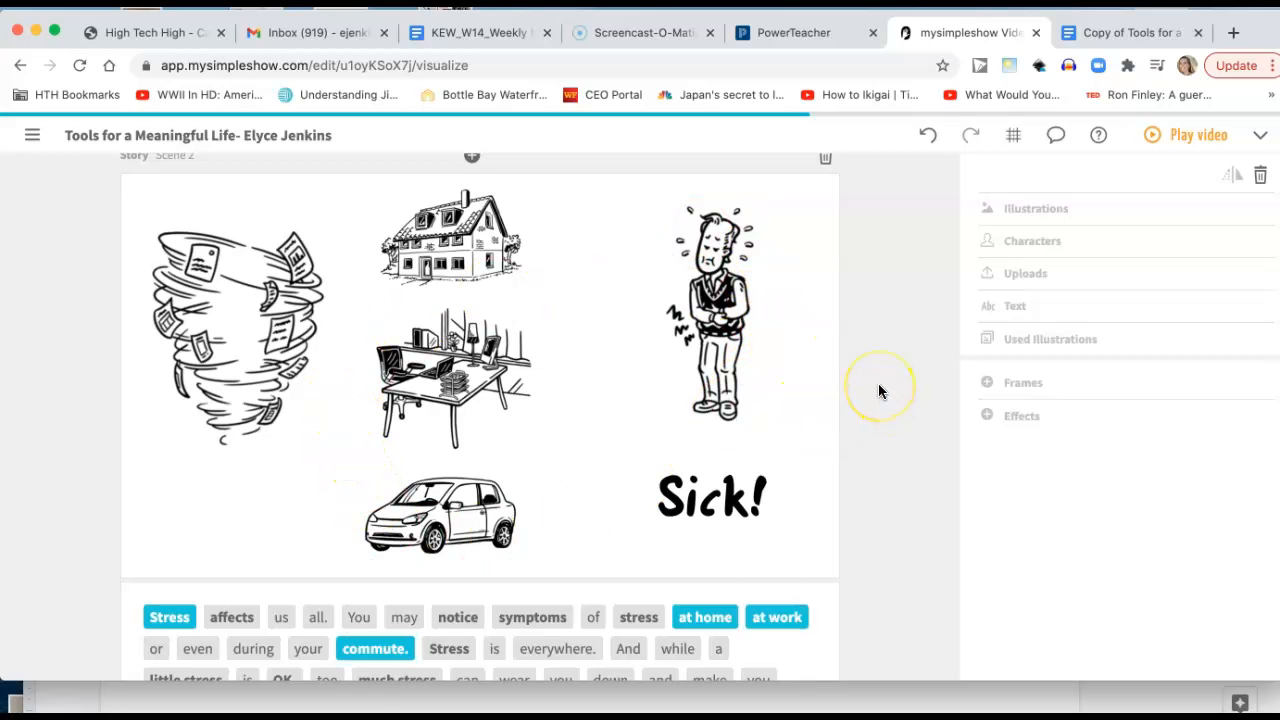
scroll(880, 390, "up", 3)
scroll(880, 390, "down", 3)
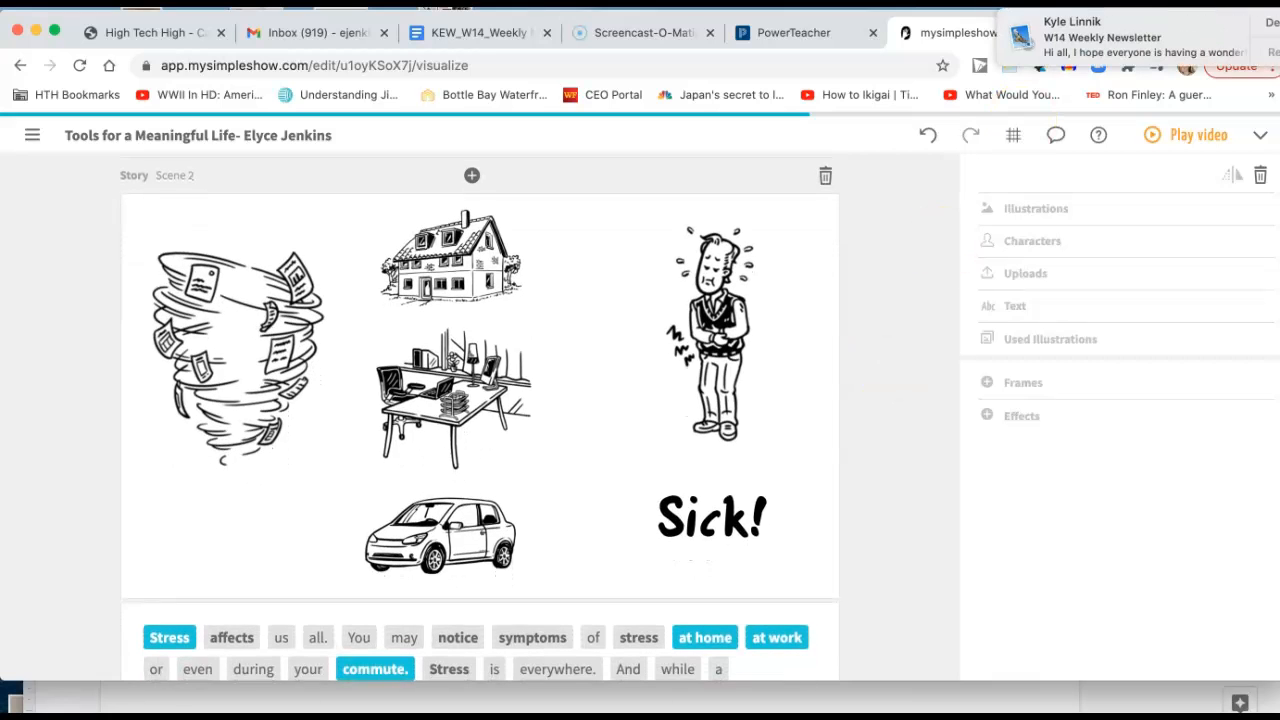
left_click(673, 497)
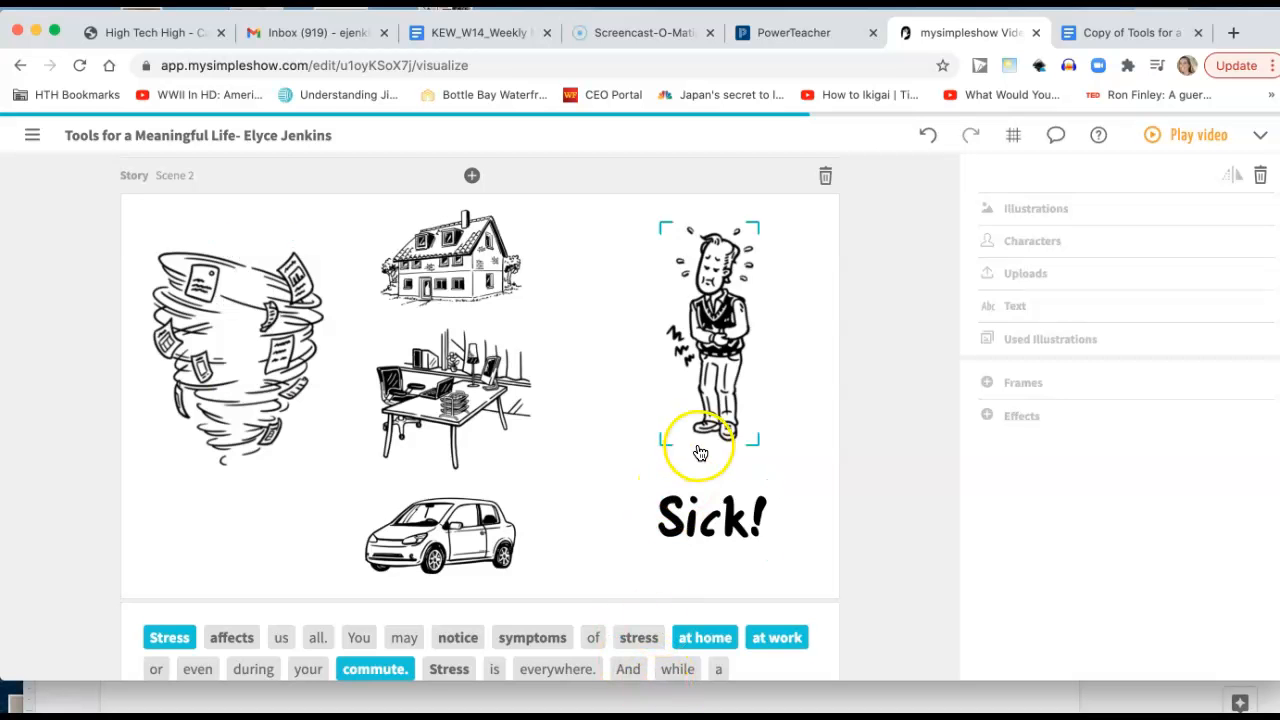
Deactivate the keywords "Stress", "body's", "harmful situations", "chemical reaction" and "way" in Scene 3.
scroll(700, 453, "down", 5)
scroll(698, 456, "down", 7)
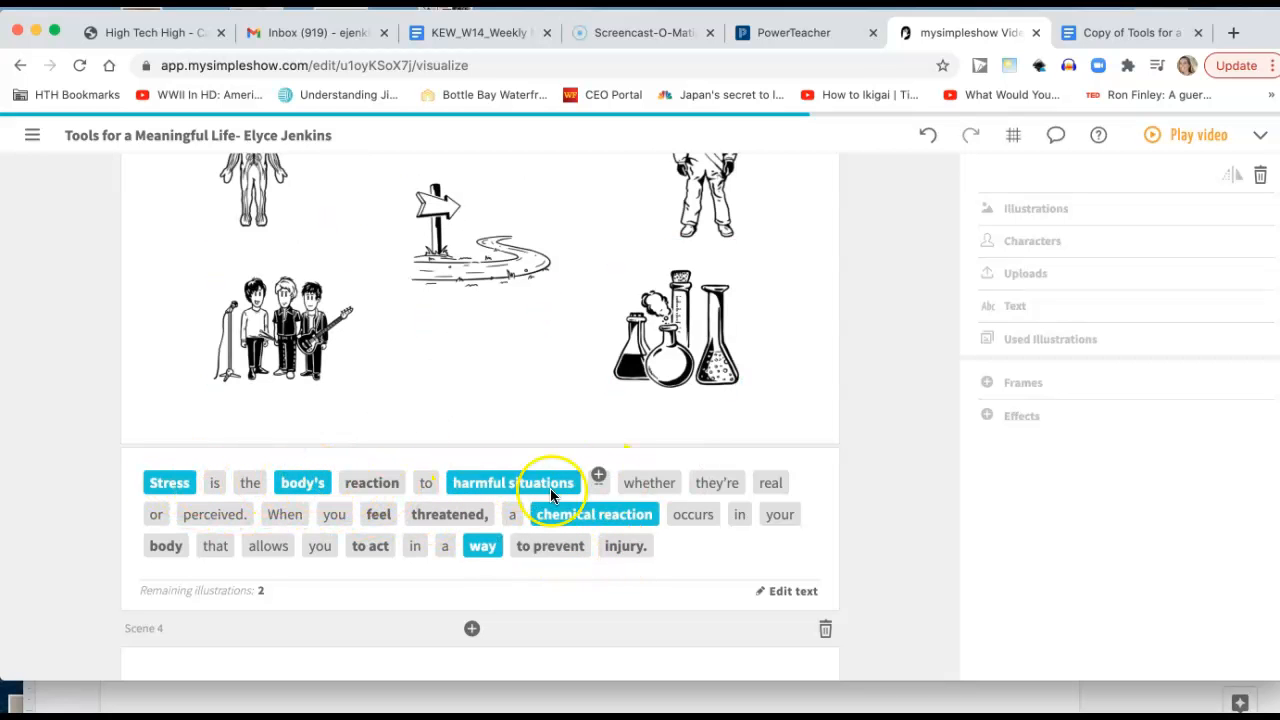
left_click(176, 482)
left_click(297, 480)
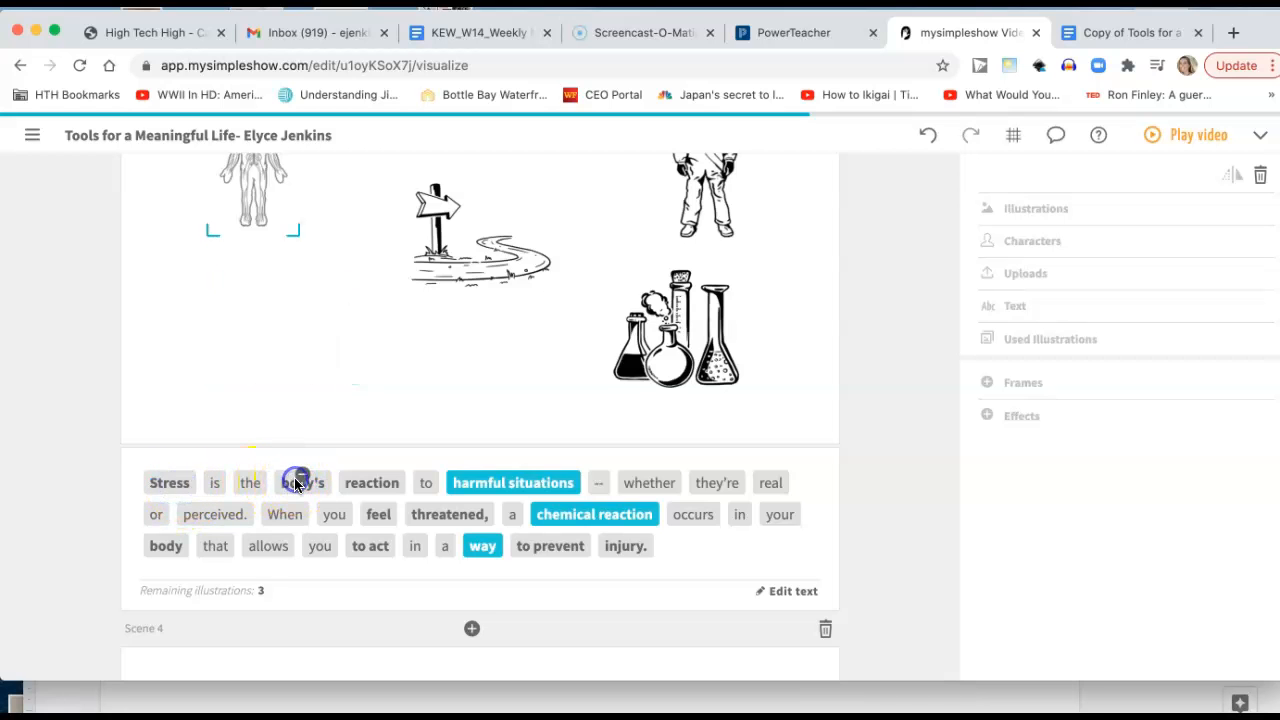
left_click(482, 480)
left_click(591, 512)
left_click(472, 554)
Activate the keywords "body's", "harmful situations", "chemical reaction" and "injury." in Scene 3.
left_click(283, 470)
left_click(497, 637)
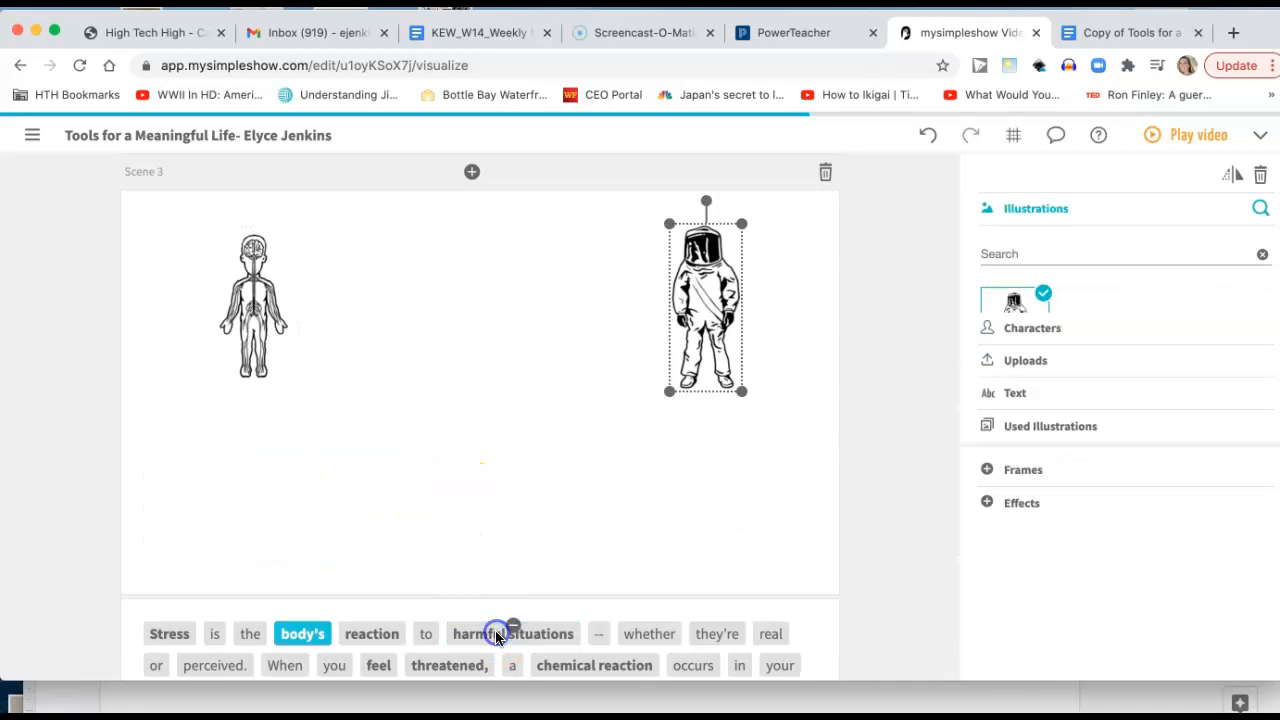
scroll(497, 637, "down", 3)
left_click(581, 519)
scroll(520, 677, "down", 2)
left_click(601, 537)
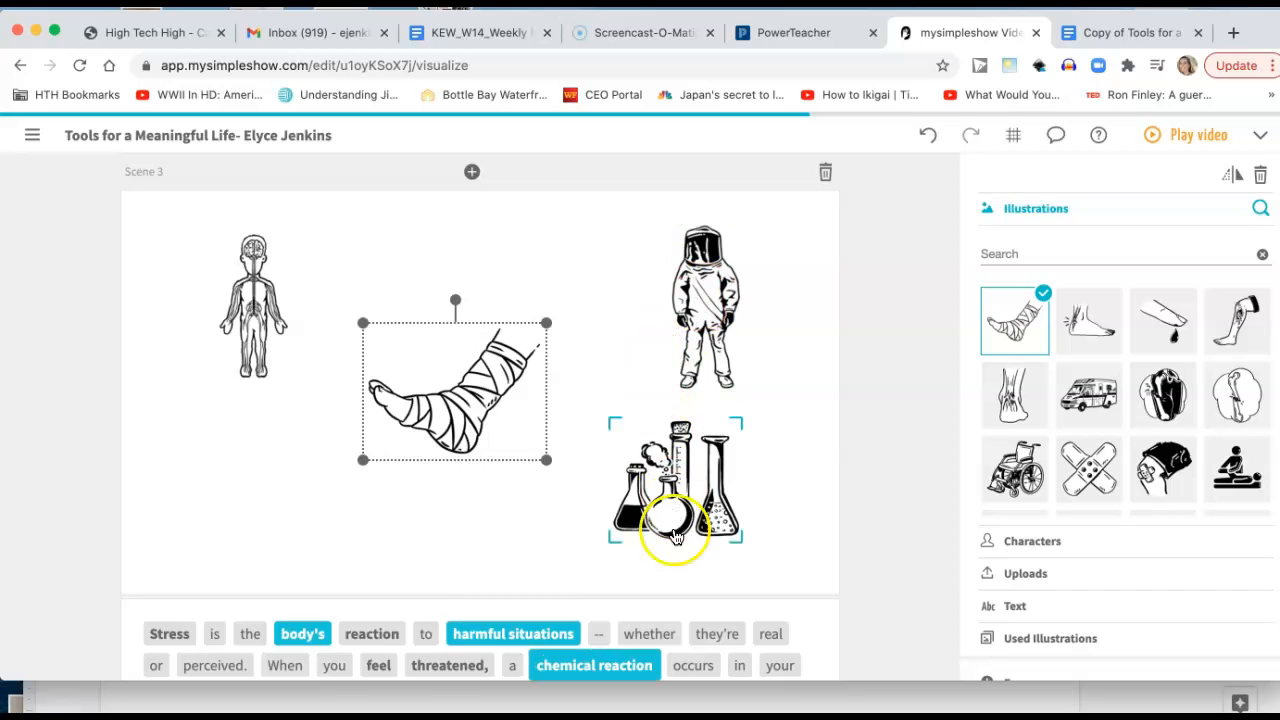
Examine the alternative illustrations for Scene 3's body, protective suit, lab flasks and bandaged foot, and browse the available characters.
left_click(277, 350)
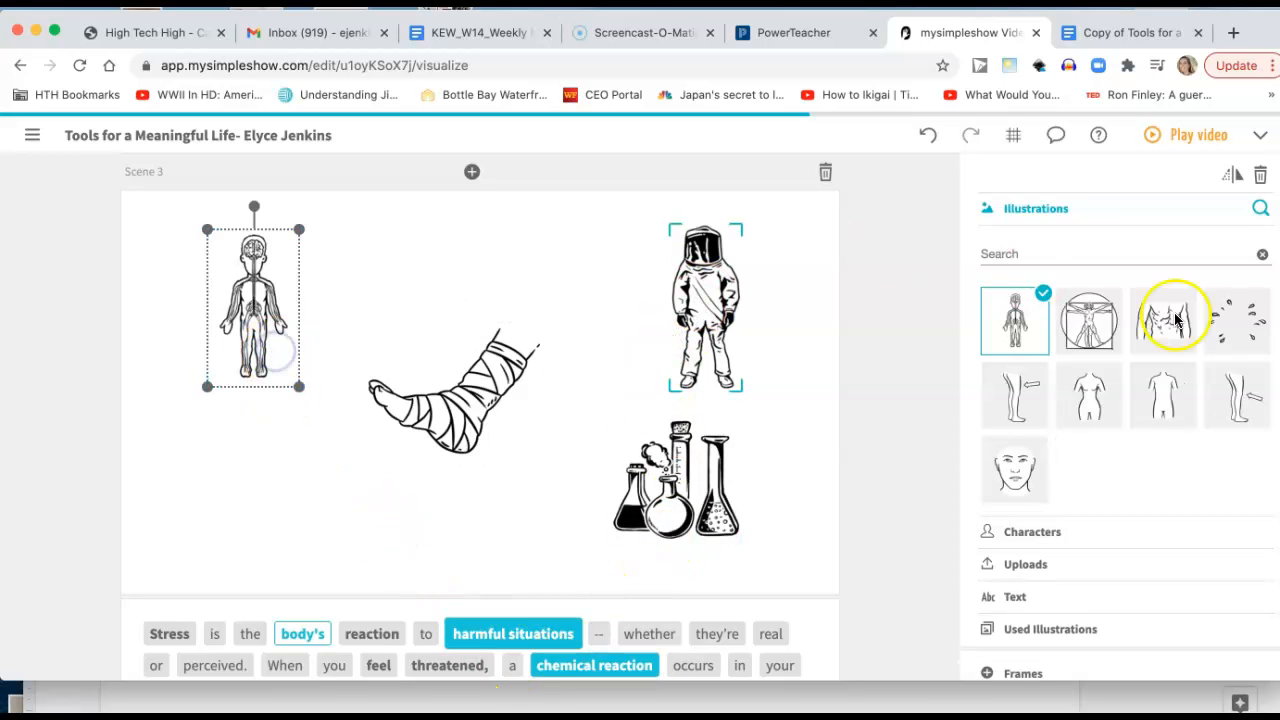
left_click(700, 300)
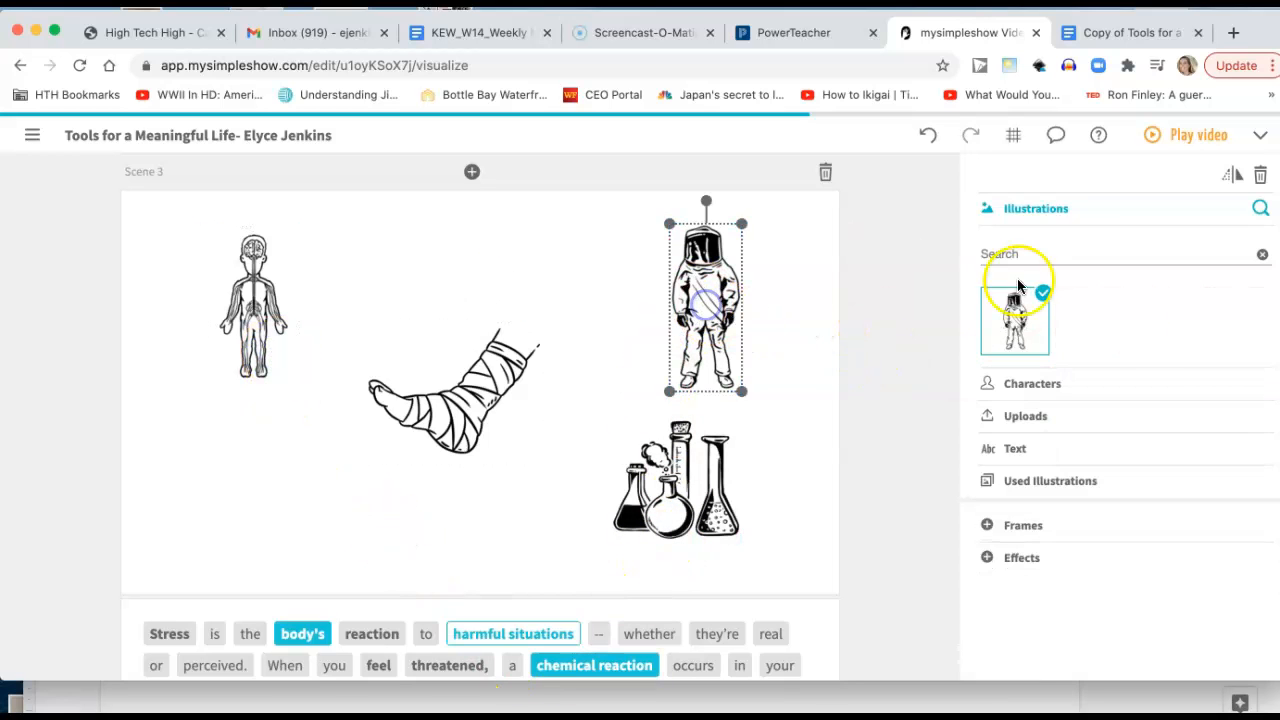
left_click(683, 493)
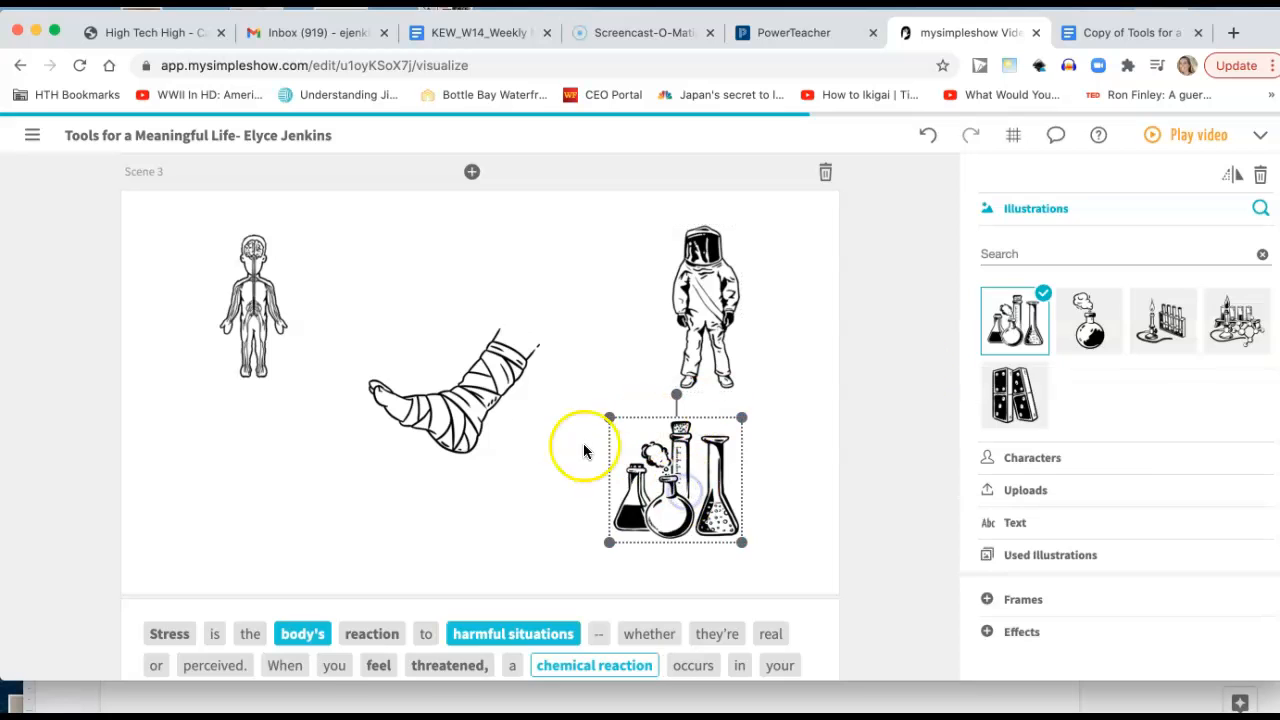
left_click(478, 403)
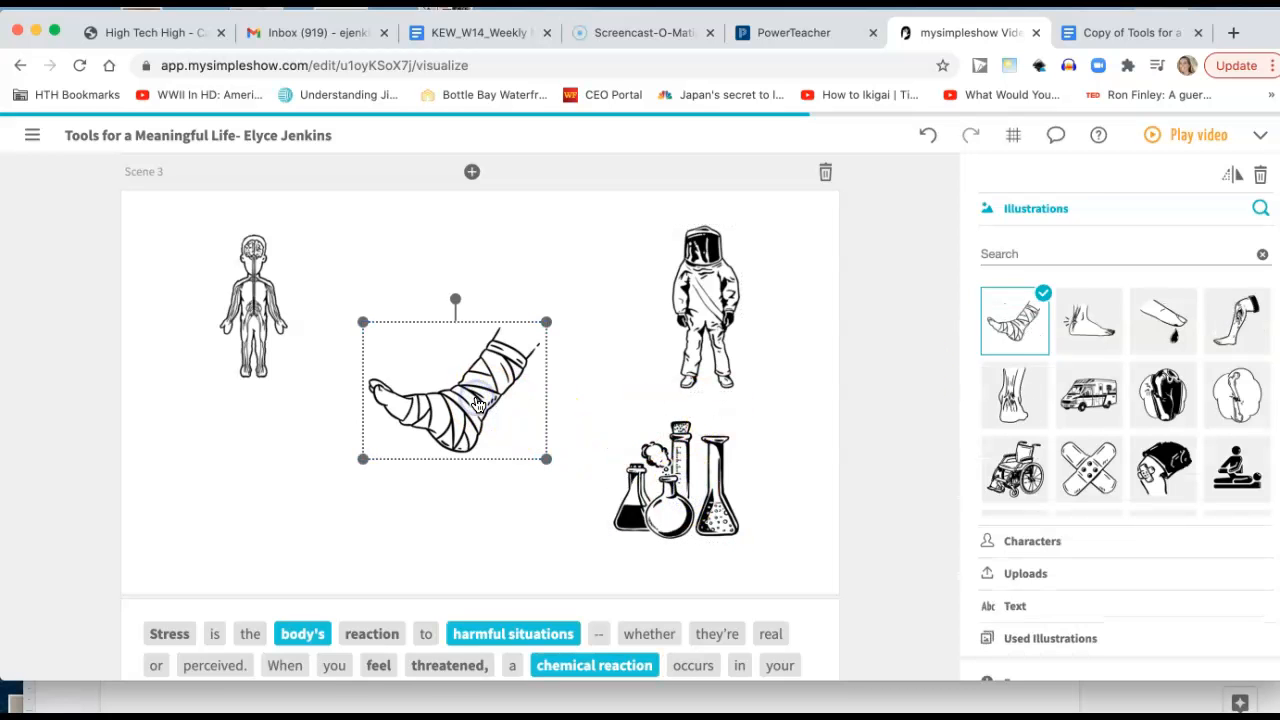
left_click(1046, 209)
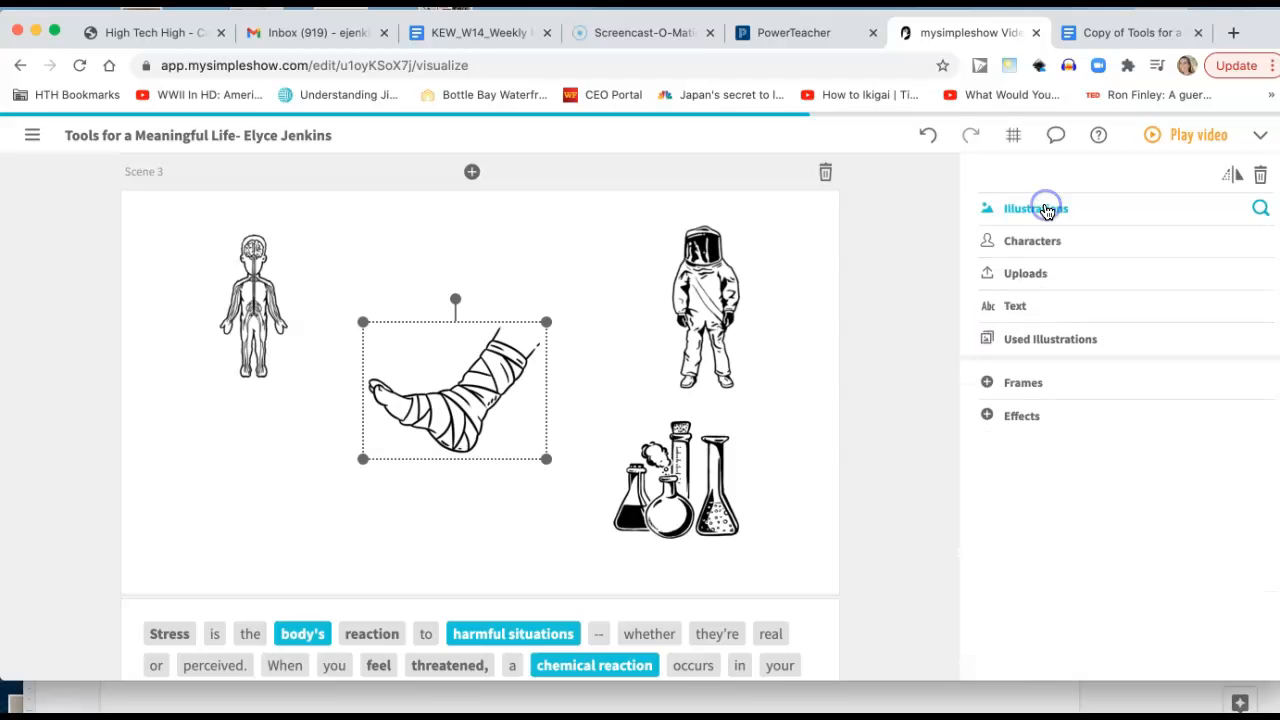
left_click(1046, 241)
scroll(1100, 472, "down", 3)
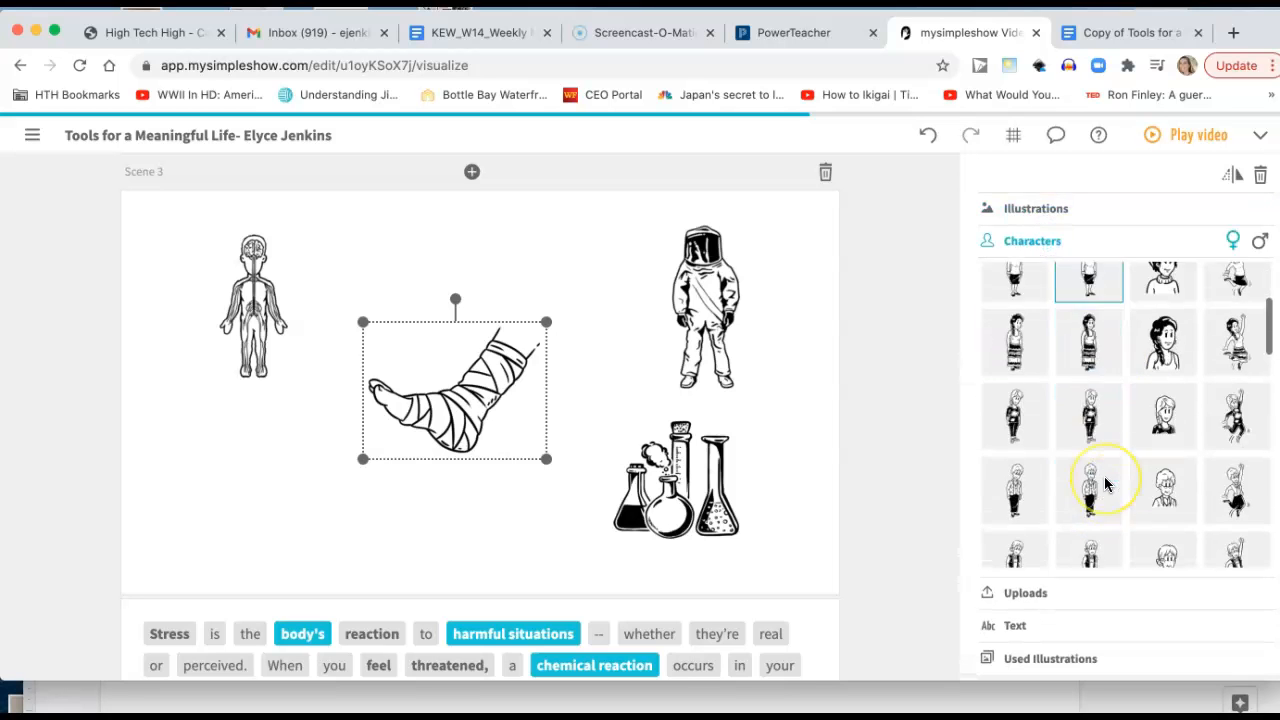
scroll(1105, 485, "down", 9)
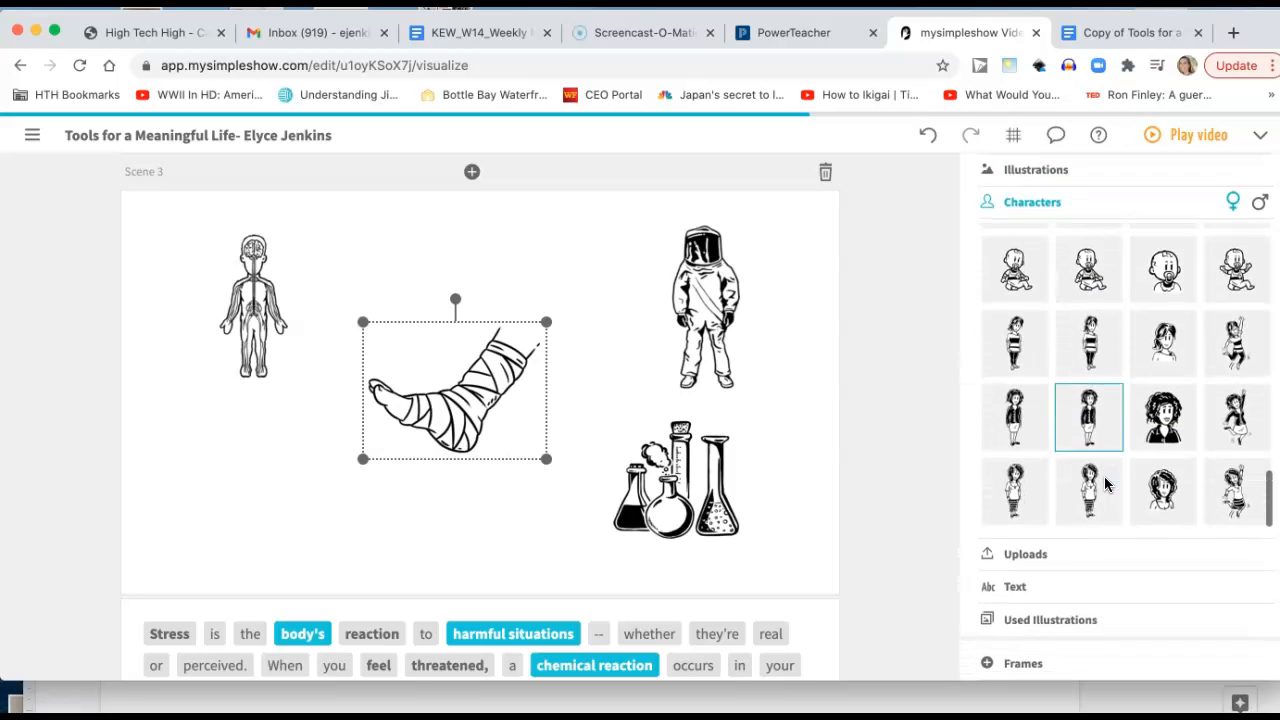
scroll(1100, 450, "up", 1)
left_click(1030, 175)
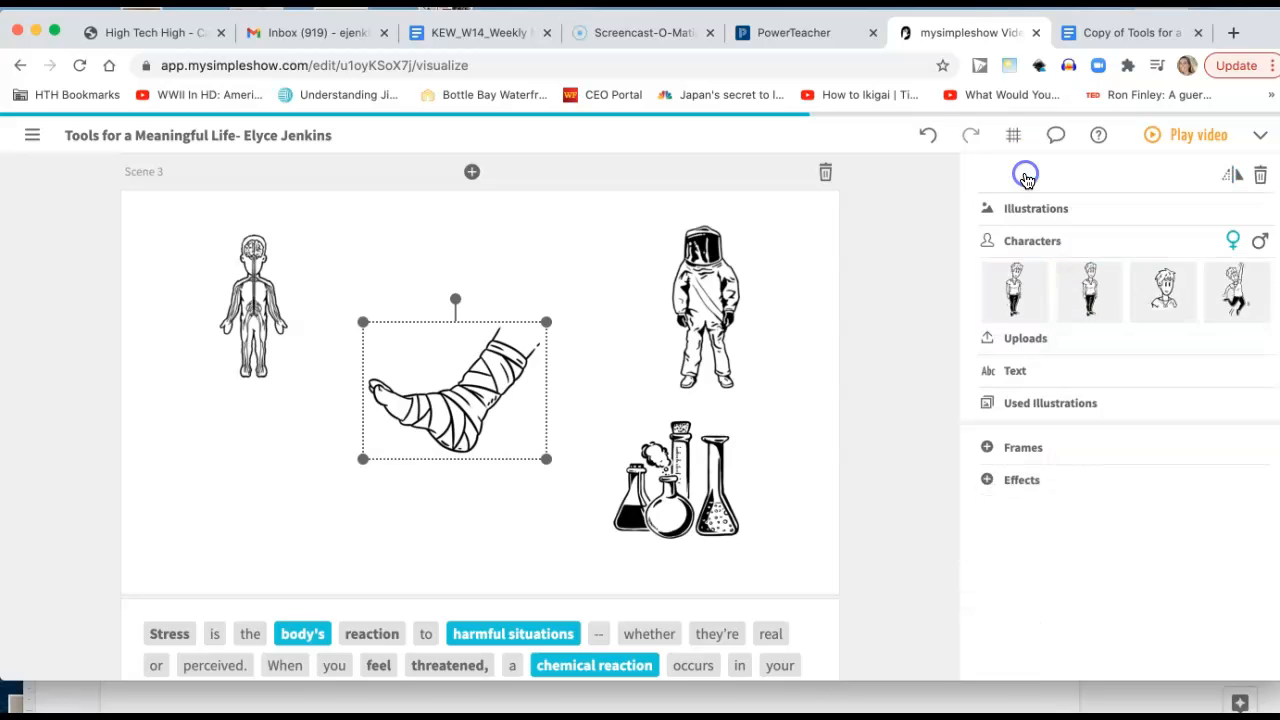
left_click(1035, 240)
Replace the bandaged foot in Scene 3 with the text "Words!!!".
left_click(1033, 307)
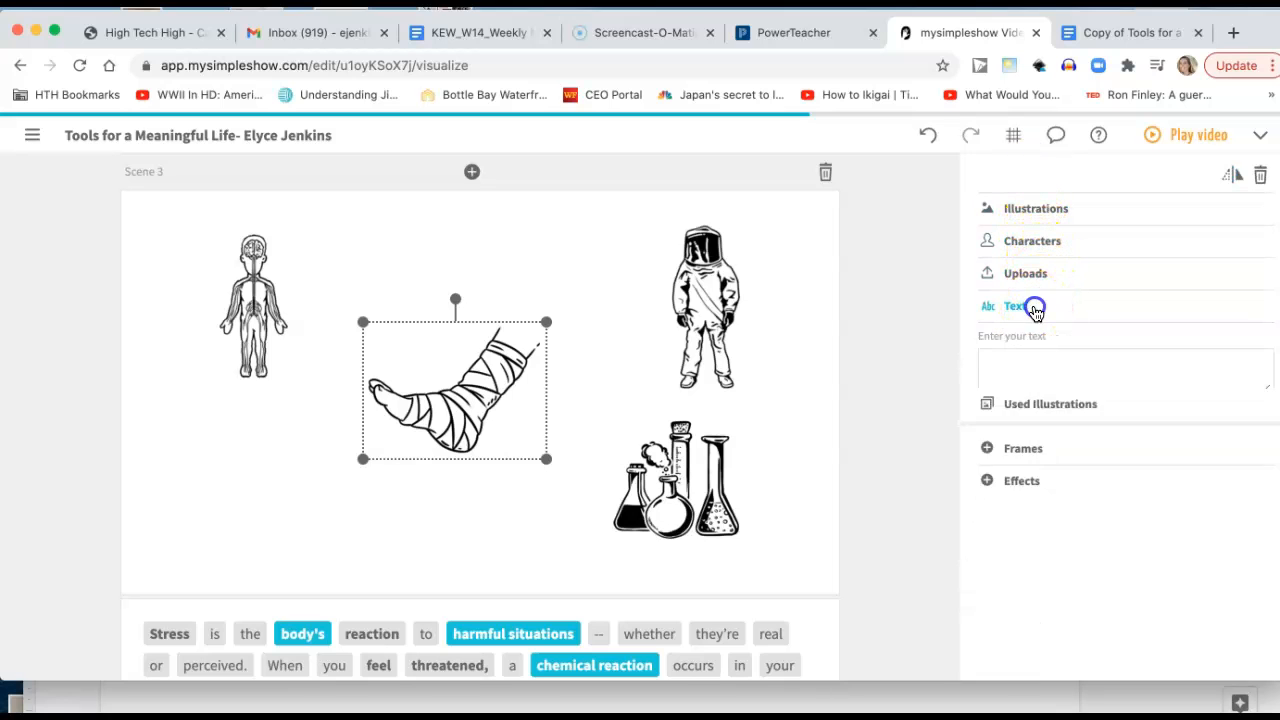
left_click(1015, 363)
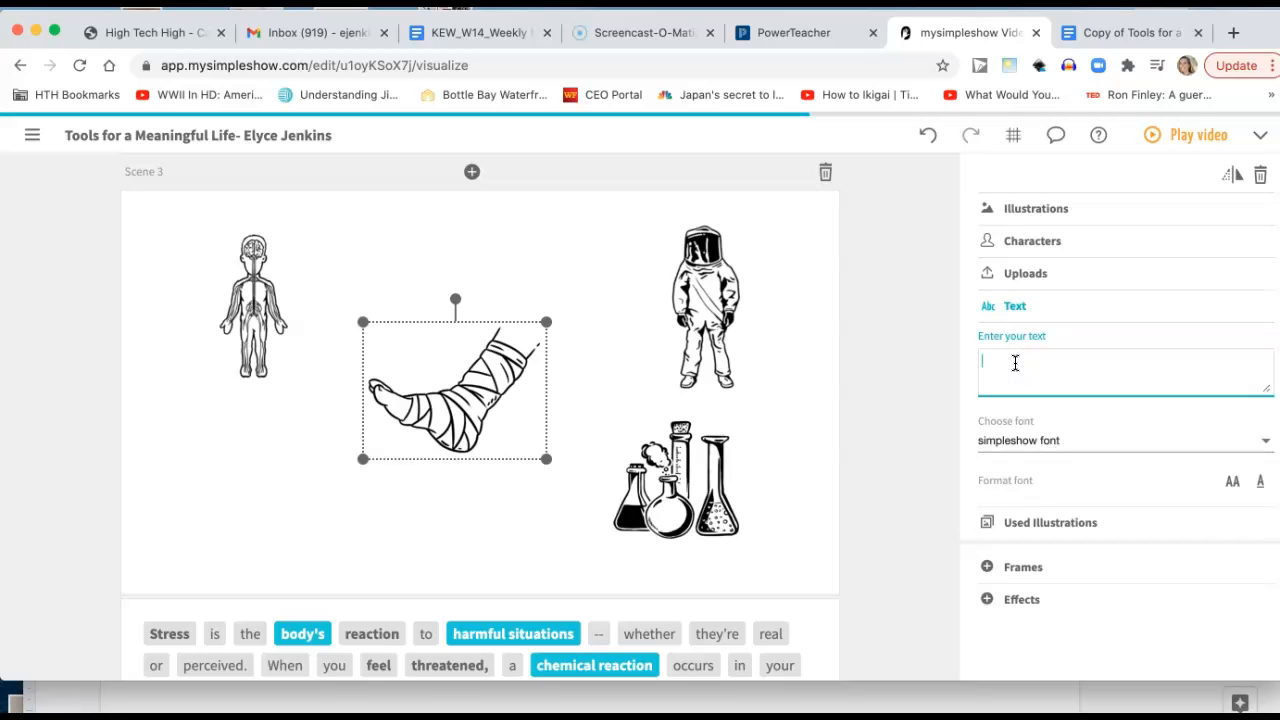
type("Words!")
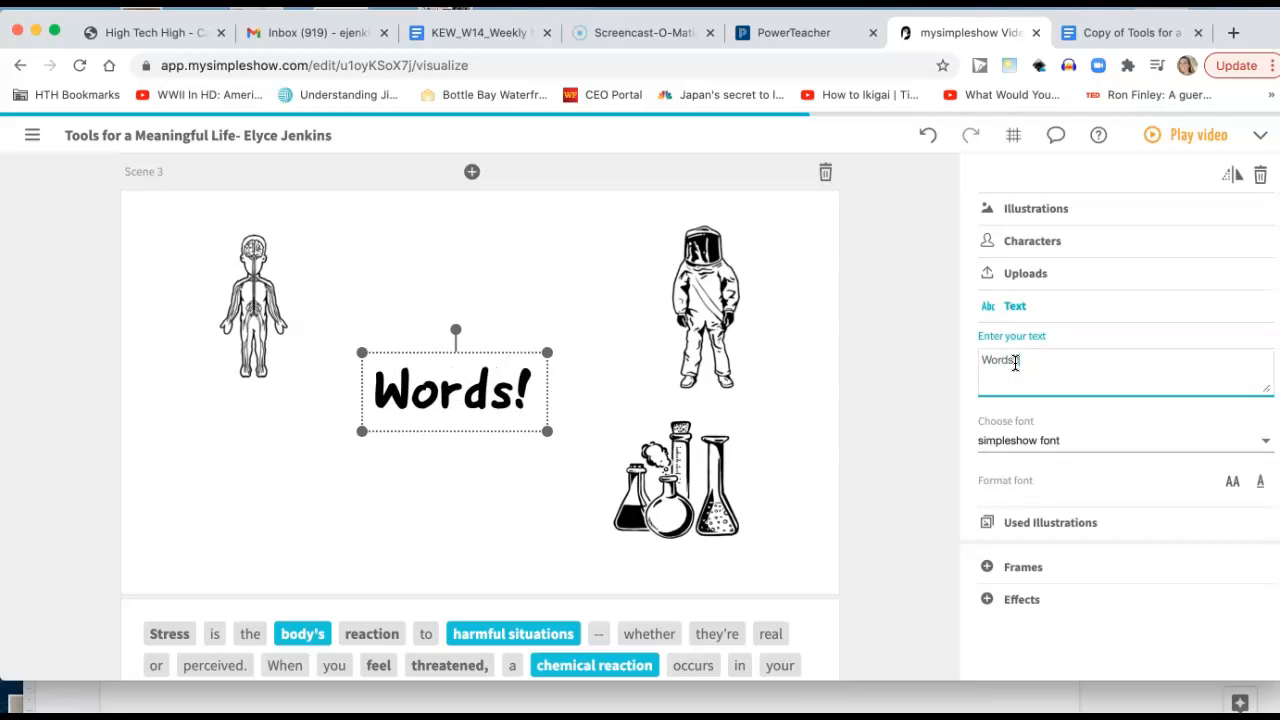
type("!!")
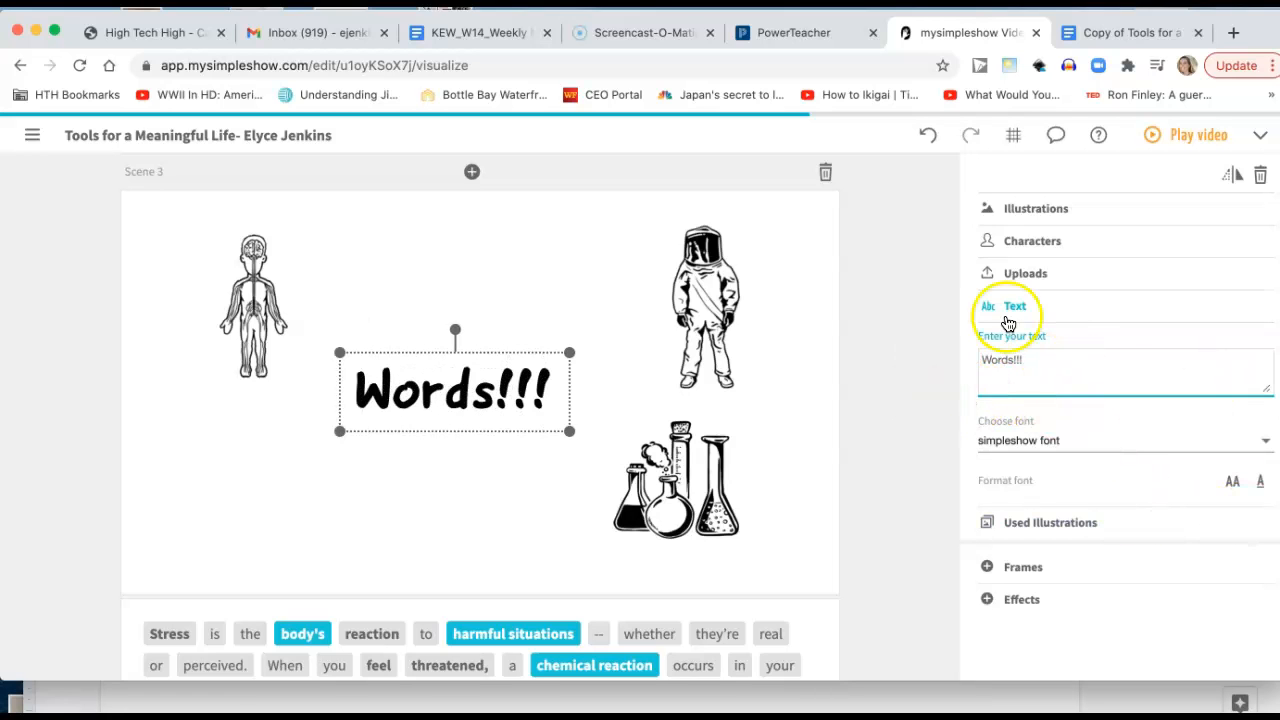
Look over the illustrations and active keywords in the remaining scenes, down to the closing frame options.
left_click(1034, 210)
left_click(1035, 212)
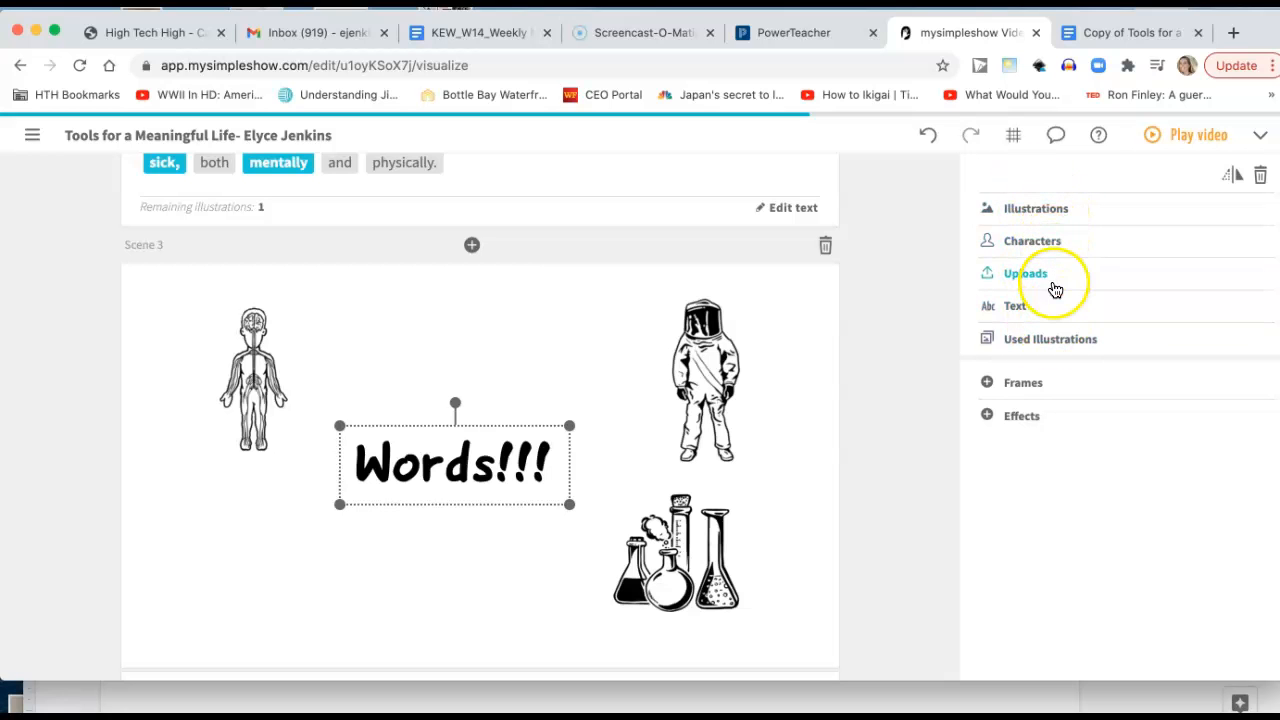
scroll(830, 429, "down", 5)
scroll(830, 429, "down", 8)
scroll(830, 429, "down", 10)
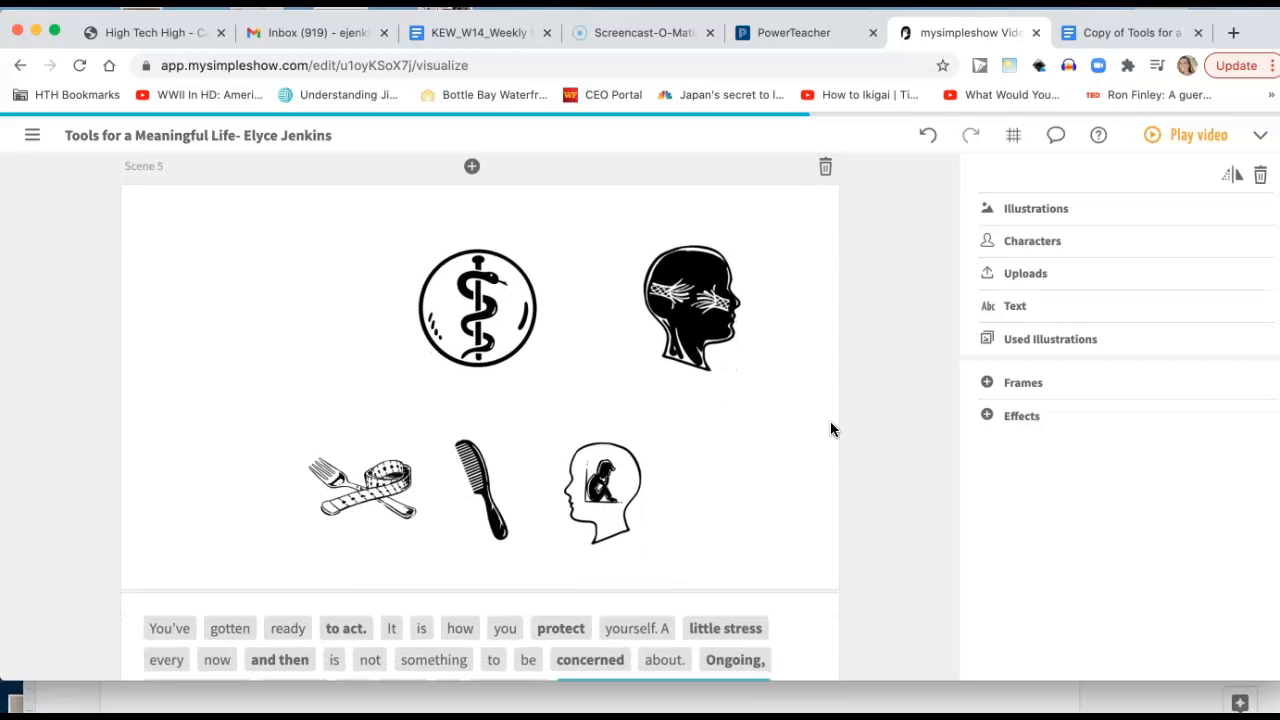
scroll(830, 429, "down", 3)
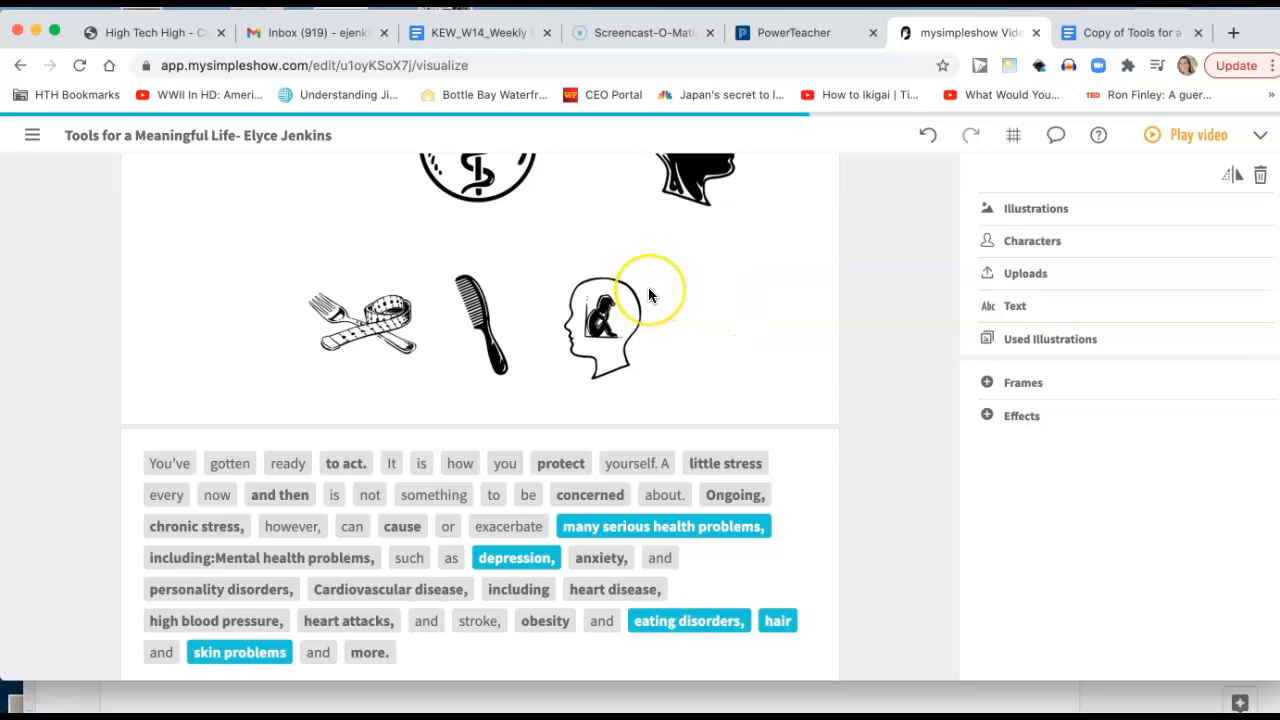
scroll(648, 295, "down", 15)
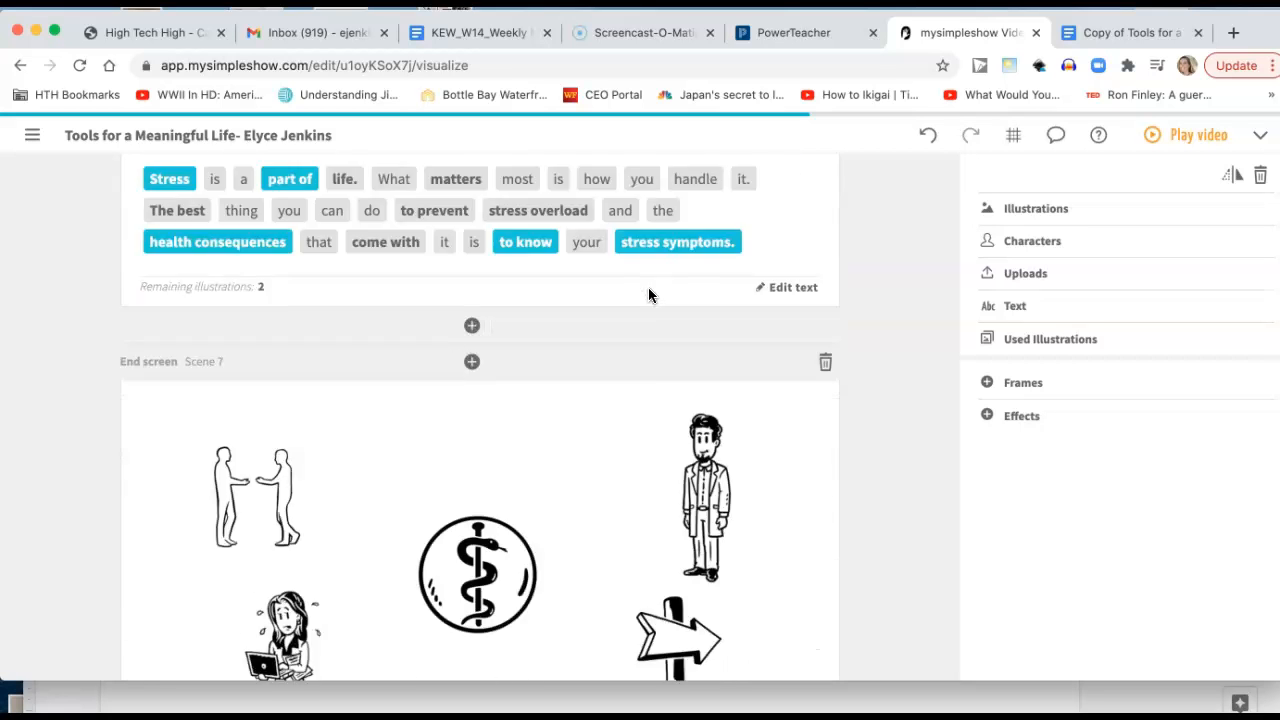
scroll(648, 295, "down", 15)
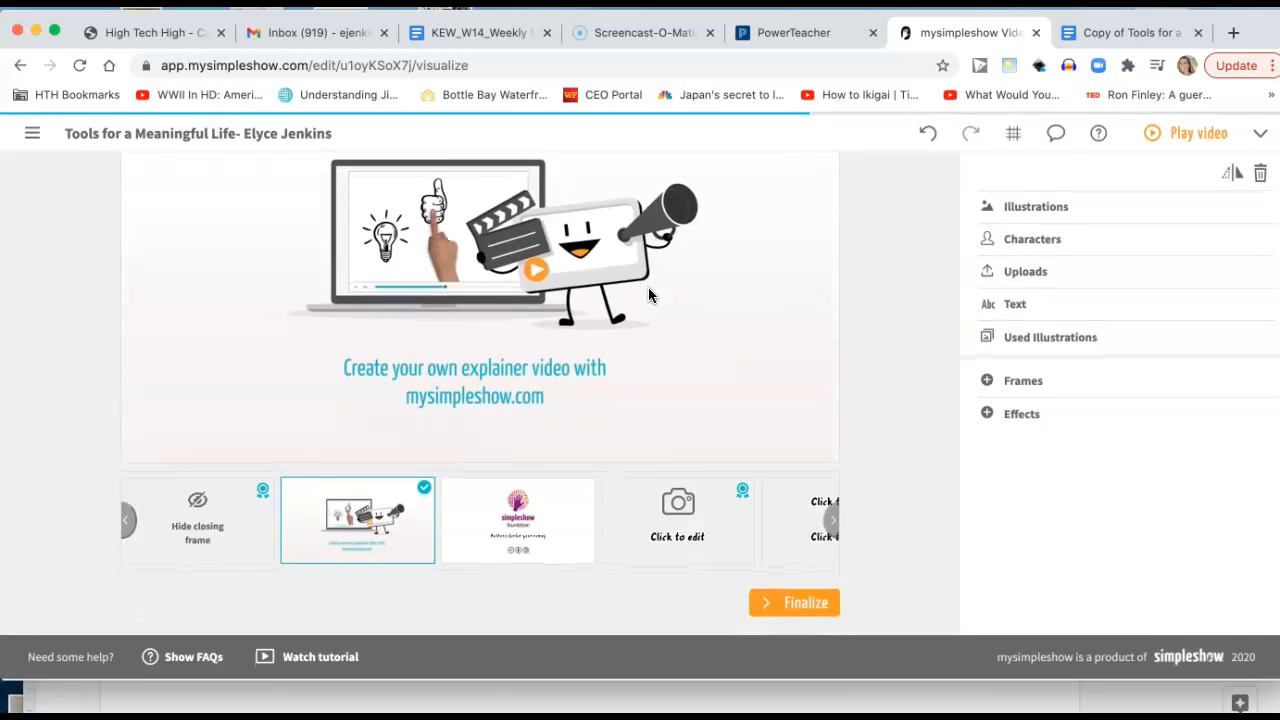